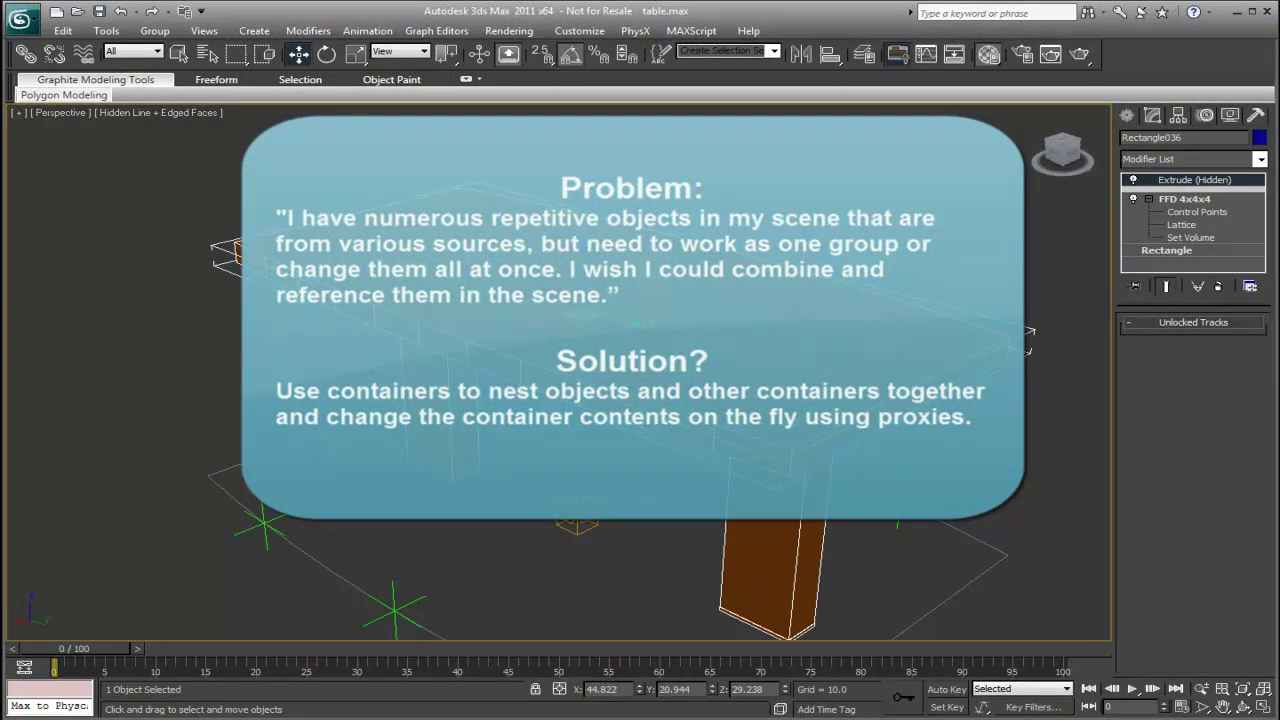
pyautogui.keyDown('alt'); pyautogui.moveTo(1028, 332); pyautogui.dragTo(1026, 312, button='middle'); pyautogui.keyUp('alt')
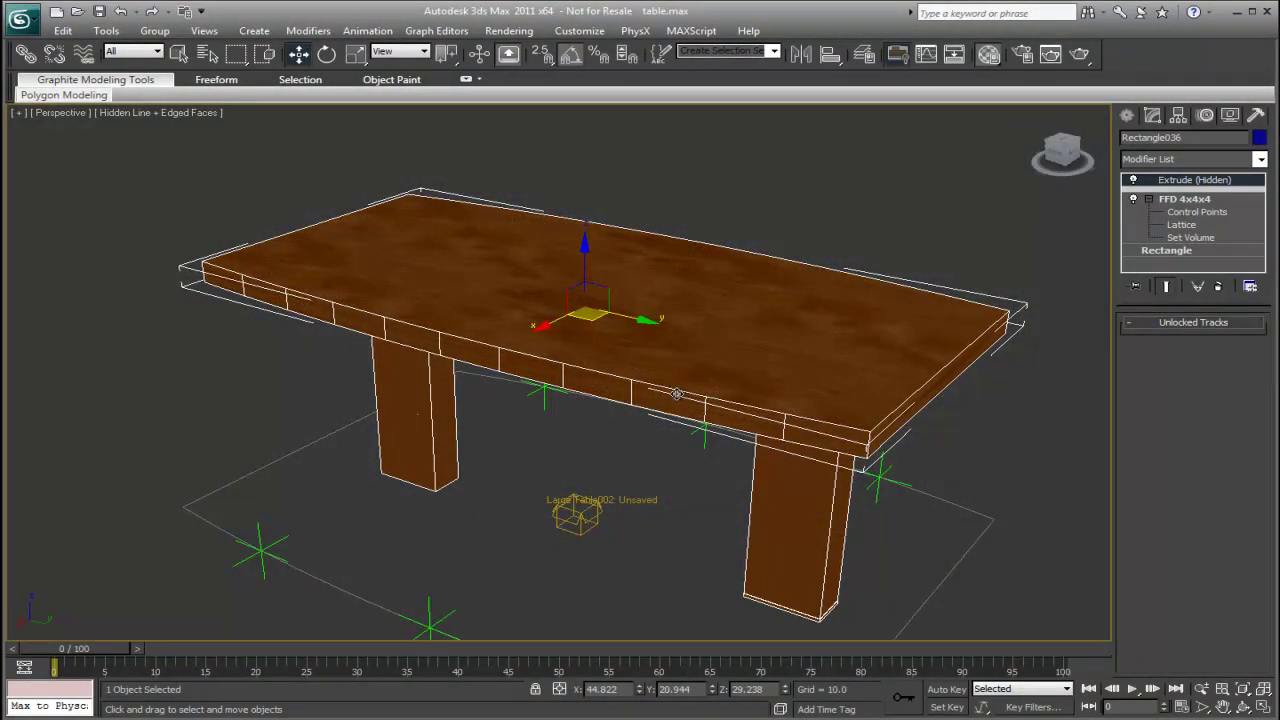
pyautogui.moveTo(628, 404)
pyautogui.keyDown('alt'); pyautogui.mouseDown(button='middle')
pyautogui.moveTo(608, 403)
pyautogui.moveTo(620, 413)
pyautogui.mouseUp(button='middle'); pyautogui.keyUp('alt')
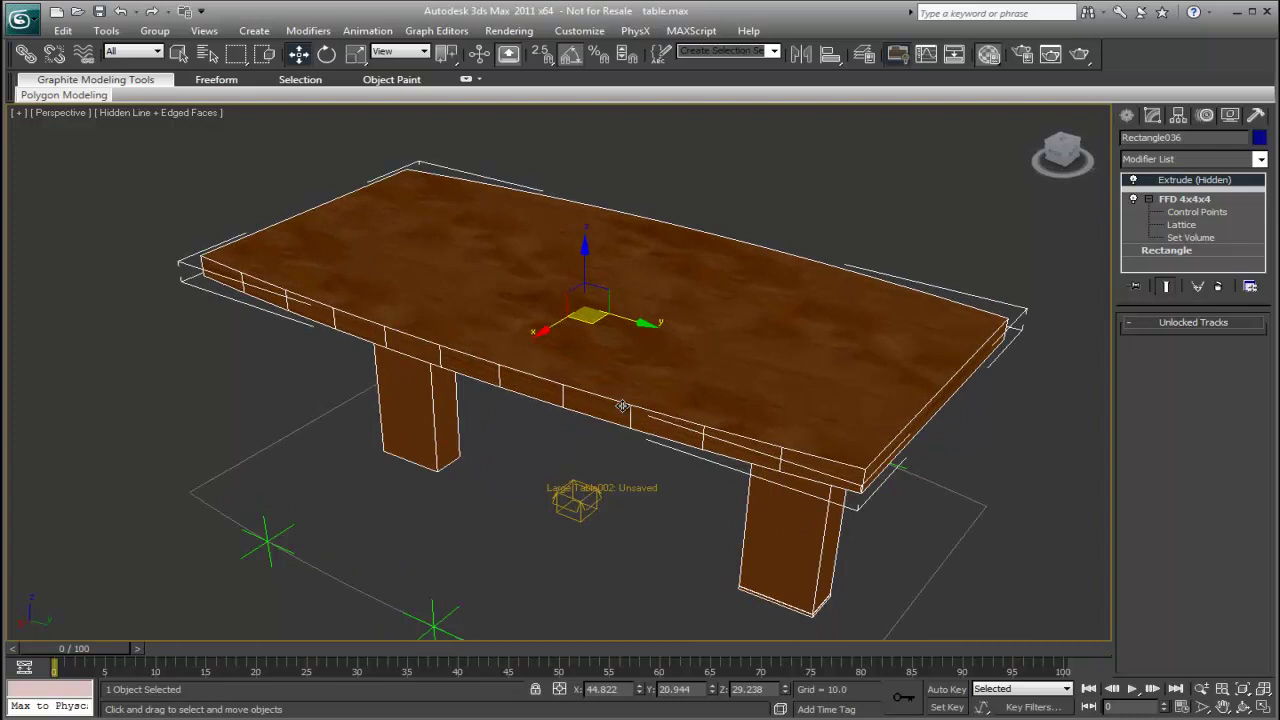
pyautogui.keyDown('alt'); pyautogui.moveTo(622, 406); pyautogui.dragTo(619, 411, button='middle'); pyautogui.keyUp('alt')
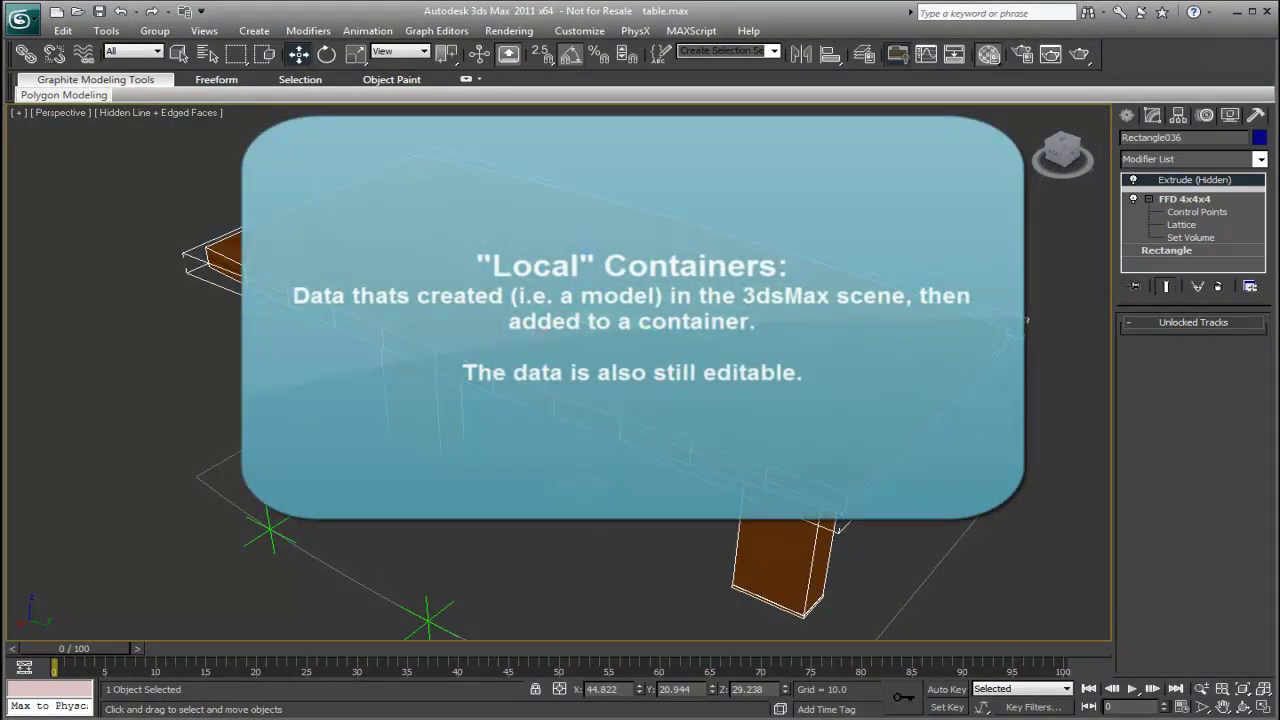
pyautogui.keyDown('alt'); pyautogui.moveTo(619, 411); pyautogui.dragTo(617, 413, button='middle'); pyautogui.keyUp('alt')
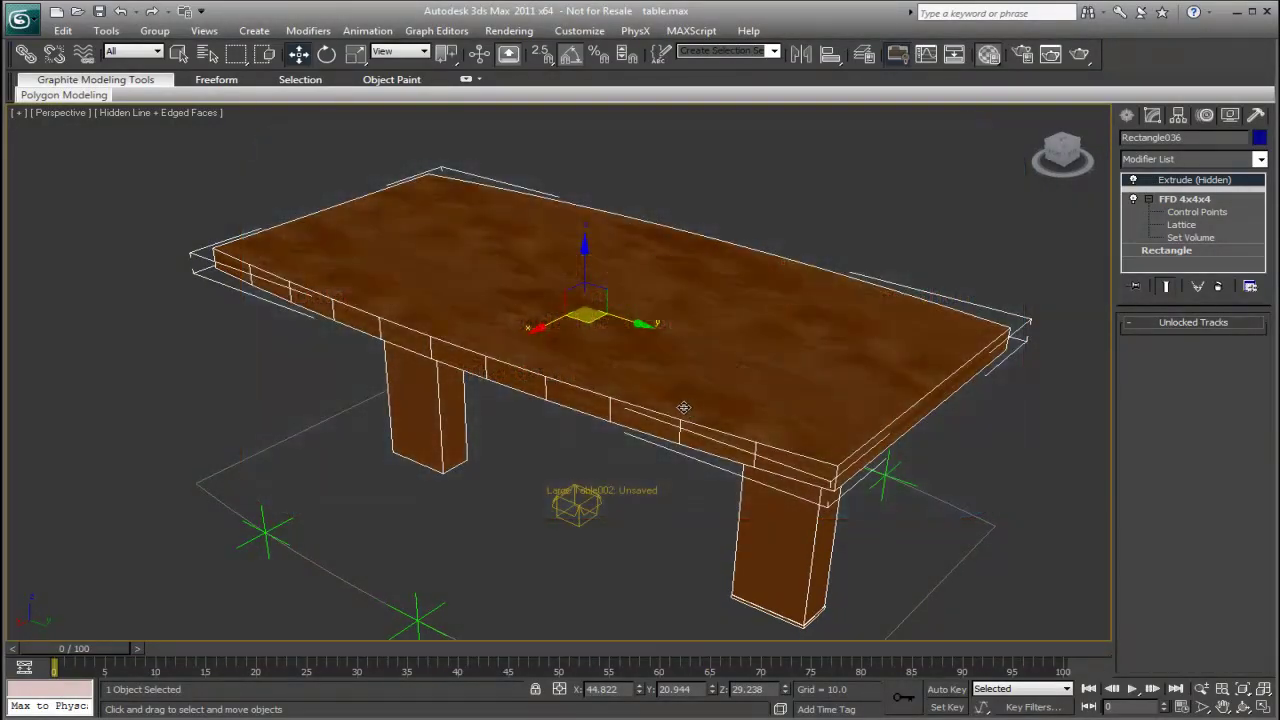
pyautogui.moveTo(684, 407)
pyautogui.keyDown('alt'); pyautogui.mouseDown(button='middle')
pyautogui.moveTo(684, 393)
pyautogui.moveTo(681, 404)
pyautogui.mouseUp(button='middle'); pyautogui.keyUp('alt')
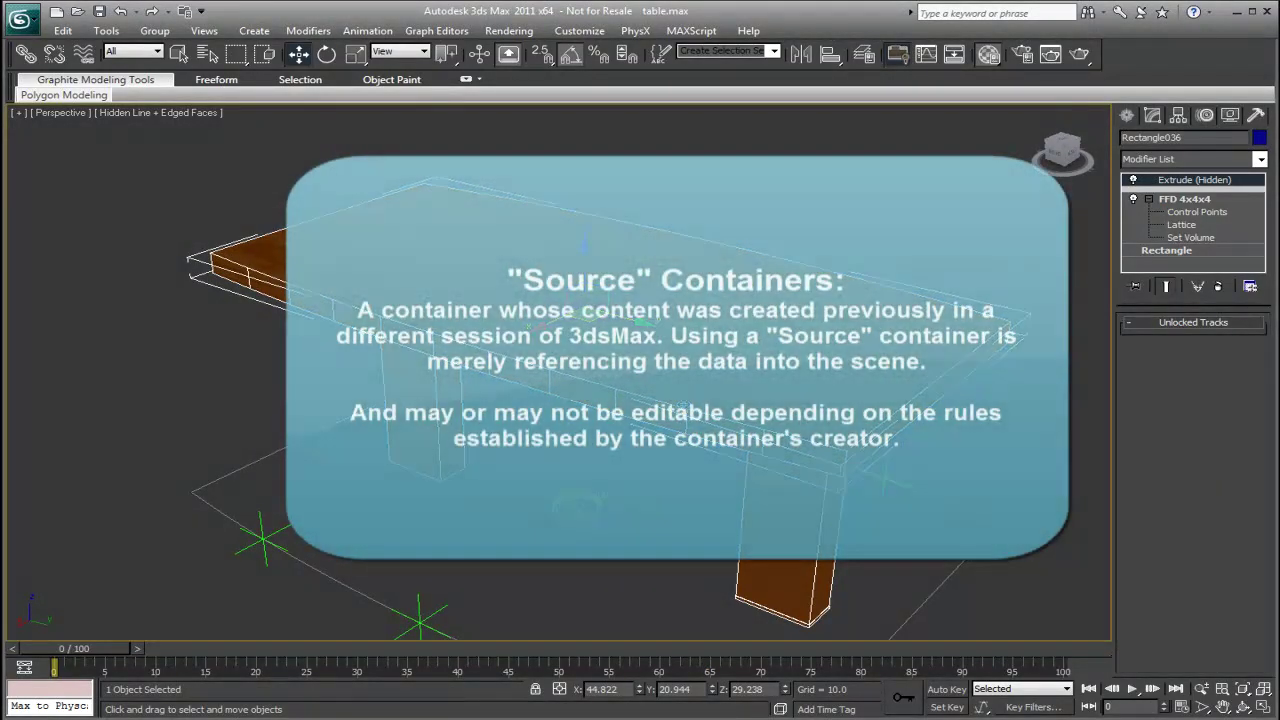
pyautogui.keyDown('alt'); pyautogui.moveTo(681, 404); pyautogui.dragTo(702, 411, button='middle'); pyautogui.keyUp('alt')
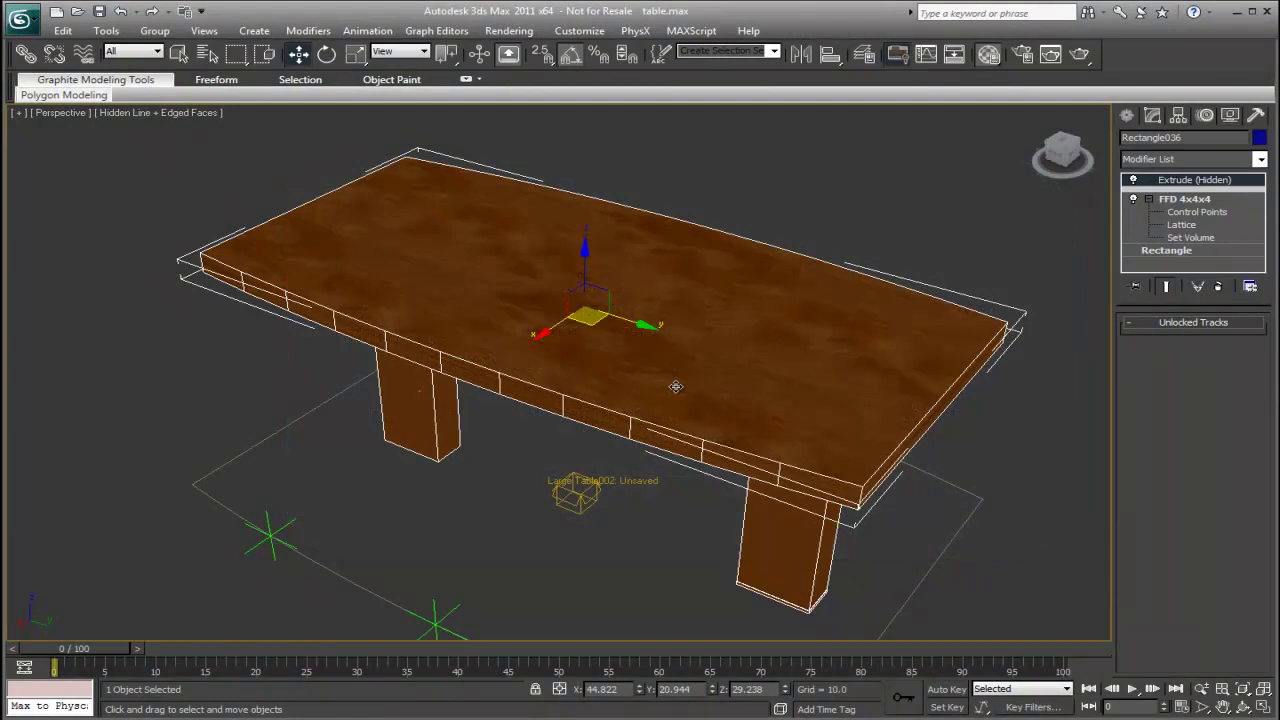
pyautogui.keyDown('alt'); pyautogui.moveTo(676, 386); pyautogui.dragTo(674, 381, button='middle'); pyautogui.keyUp('alt')
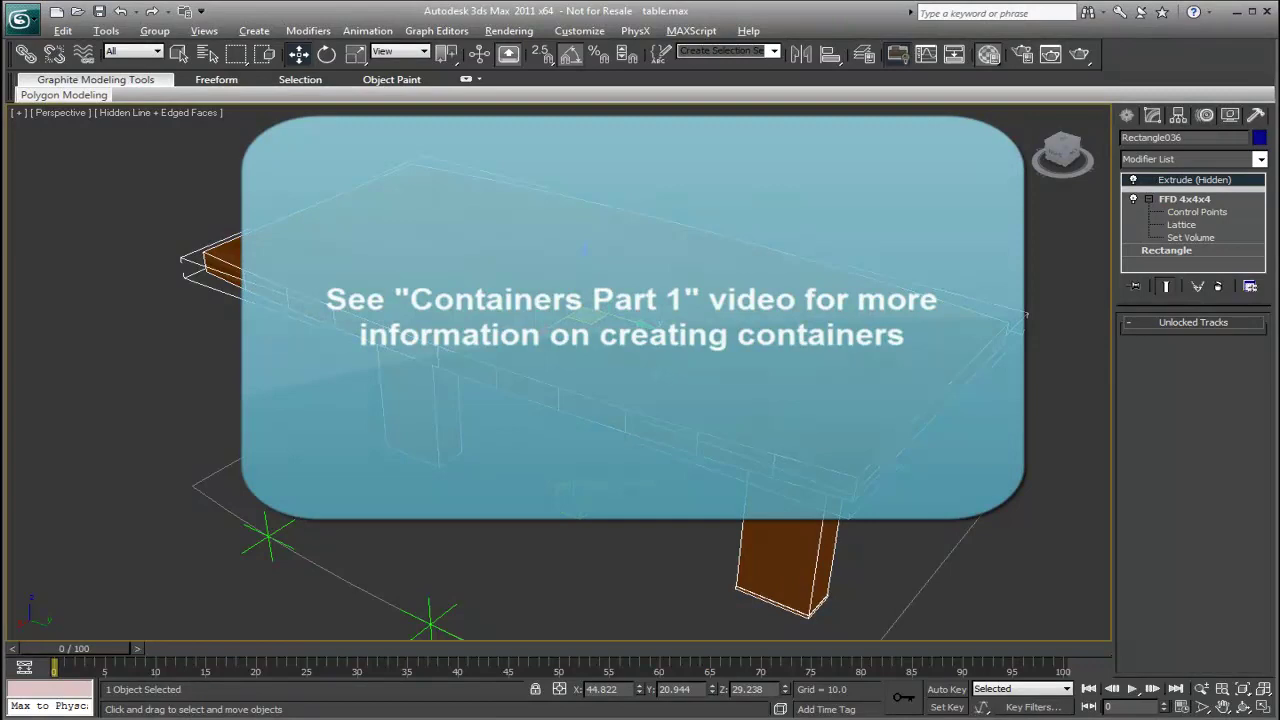
pyautogui.keyDown('alt'); pyautogui.moveTo(674, 381); pyautogui.dragTo(656, 384, button='middle'); pyautogui.keyUp('alt')
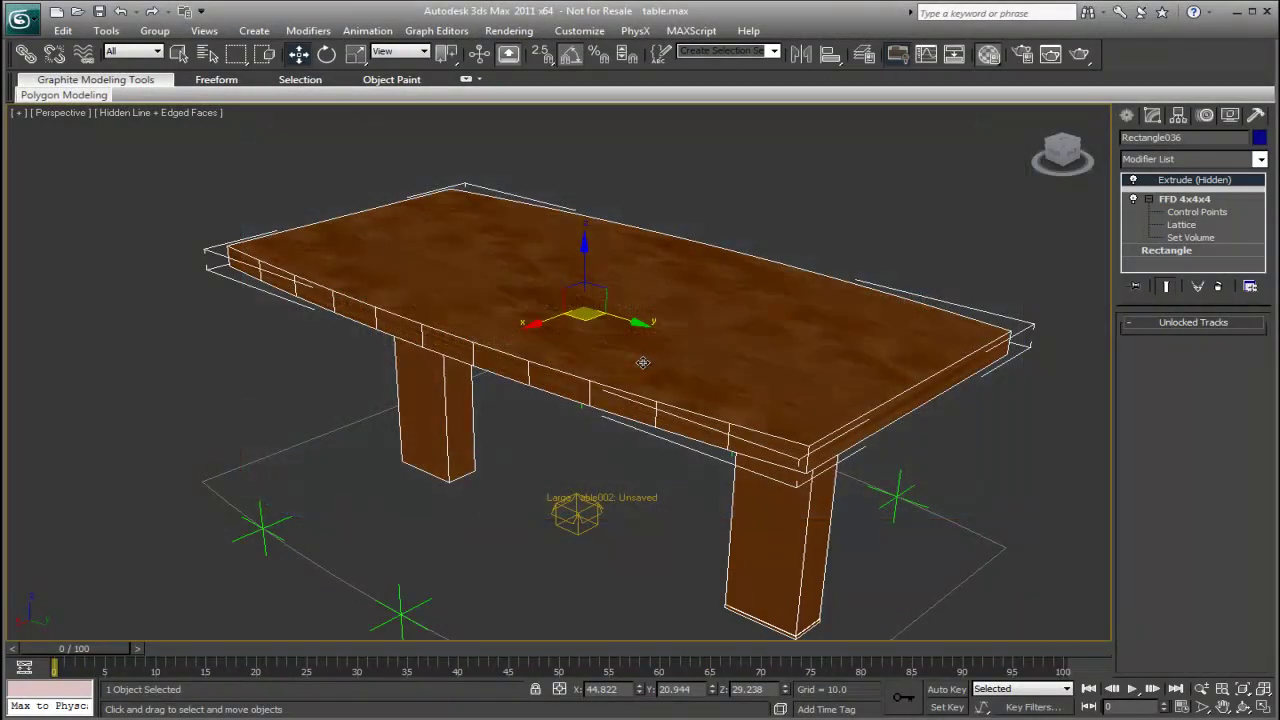
pyautogui.keyDown('alt'); pyautogui.moveTo(643, 362); pyautogui.dragTo(634, 394, button='middle'); pyautogui.keyUp('alt')
# Step: Inherit the Place Setting.maxc container from the place-setting folder into the table scene
pyautogui.click(64, 32)
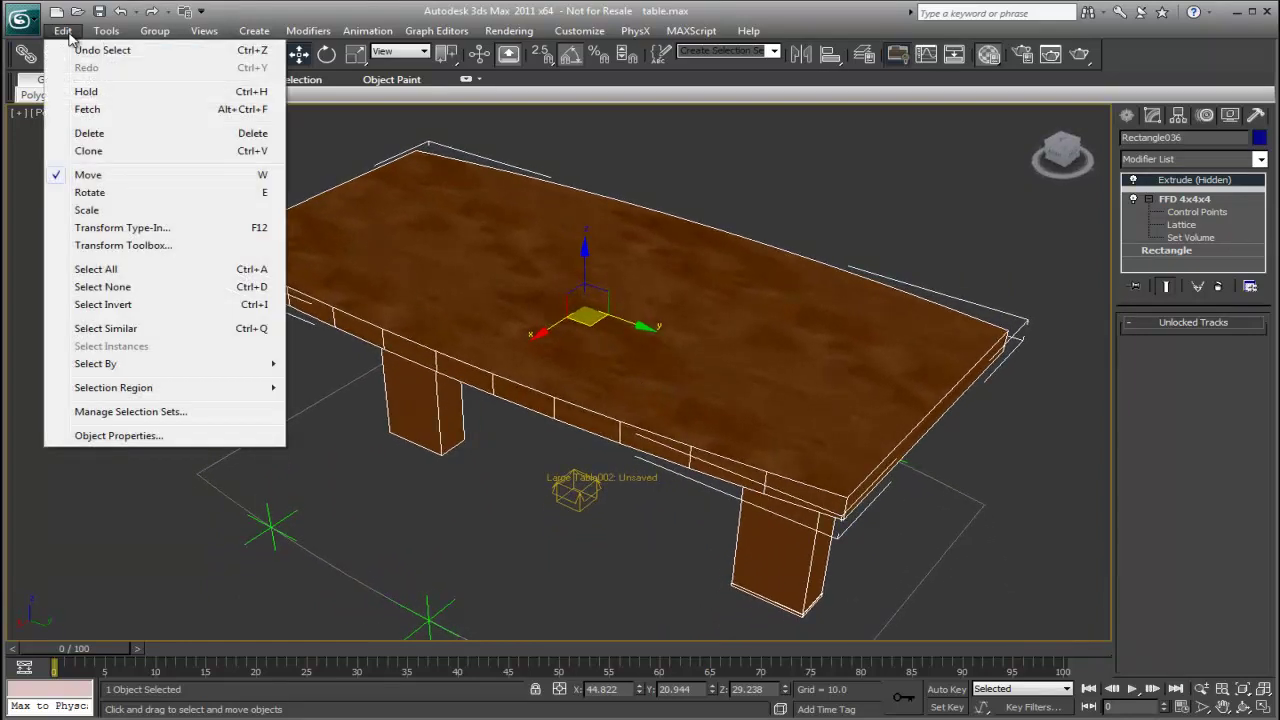
pyautogui.moveTo(106, 31)
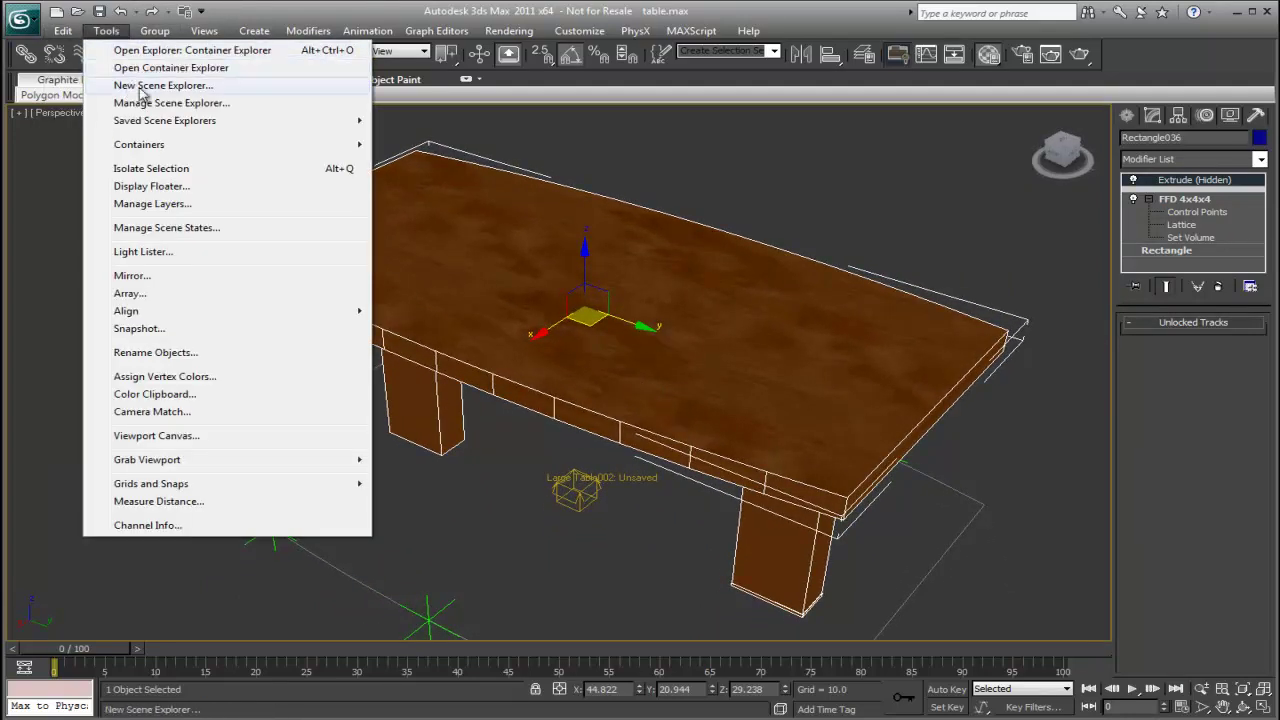
pyautogui.moveTo(157, 149)
pyautogui.click(425, 138)
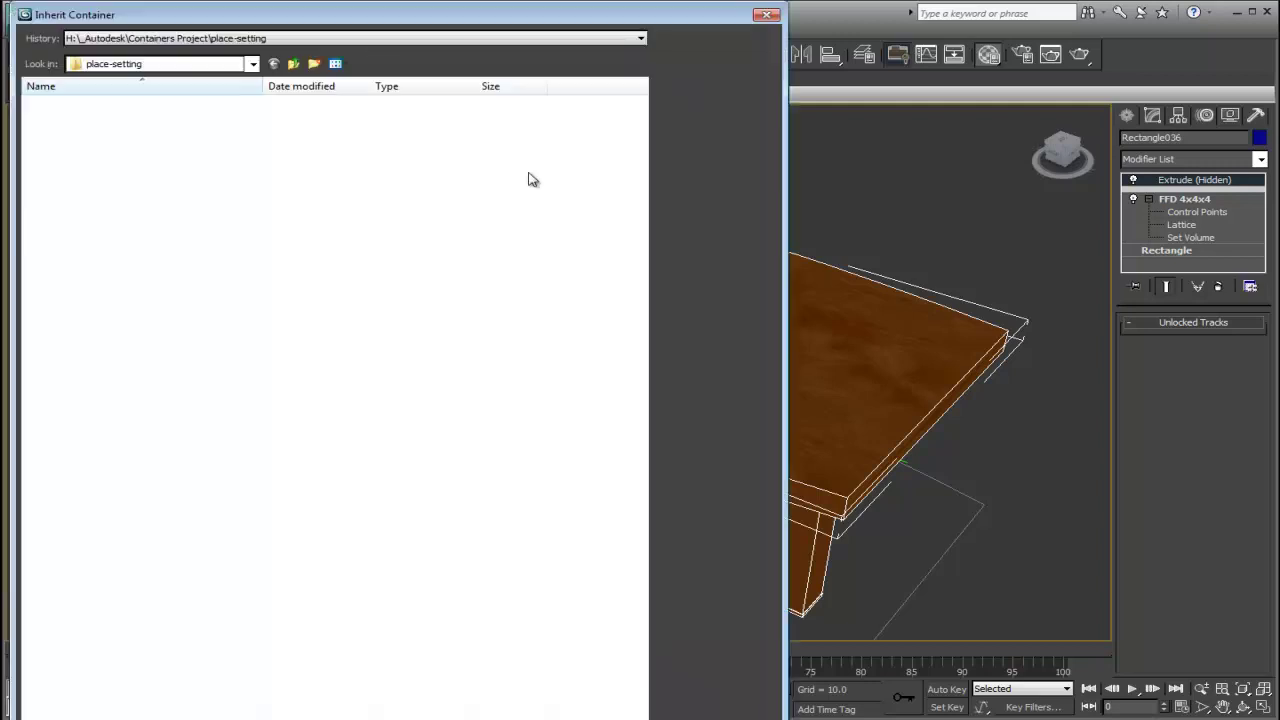
pyautogui.doubleClick(106, 151)
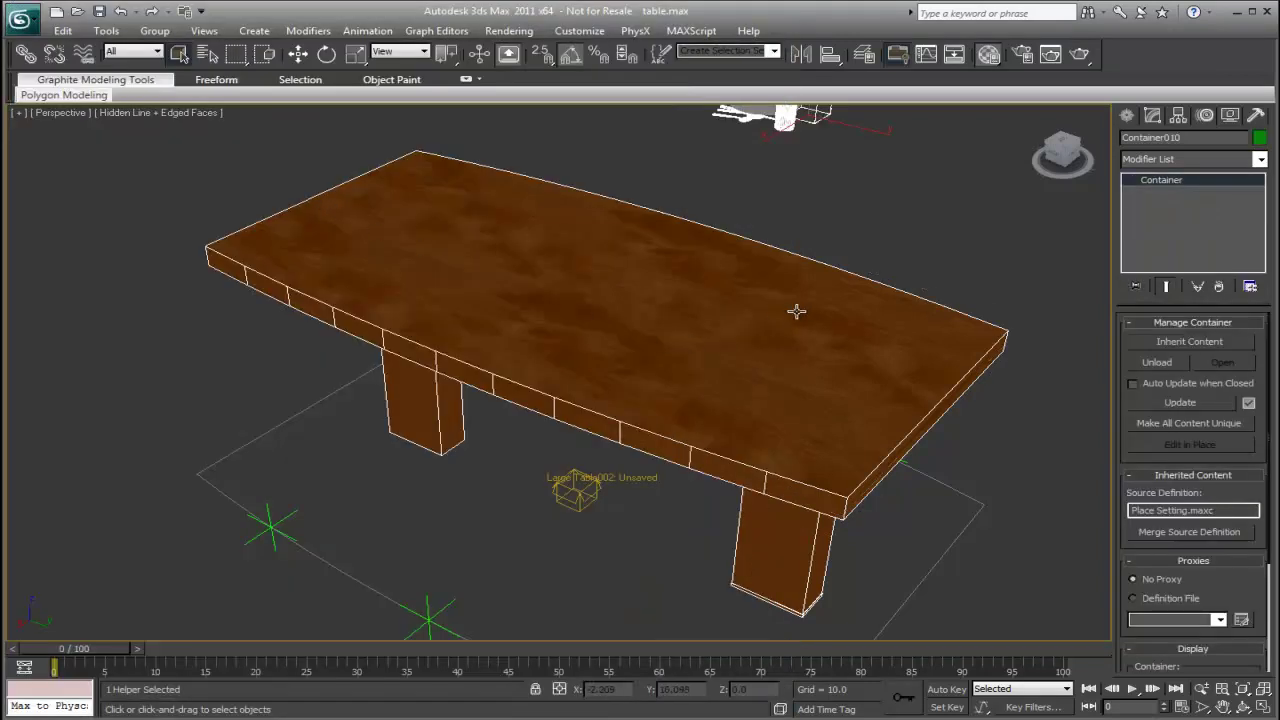
# Step: Align the place-setting container to the tabletop in X, Y and Z position
pyautogui.keyDown('alt'); pyautogui.moveTo(794, 309); pyautogui.dragTo(767, 325, button='middle'); pyautogui.keyUp('alt')
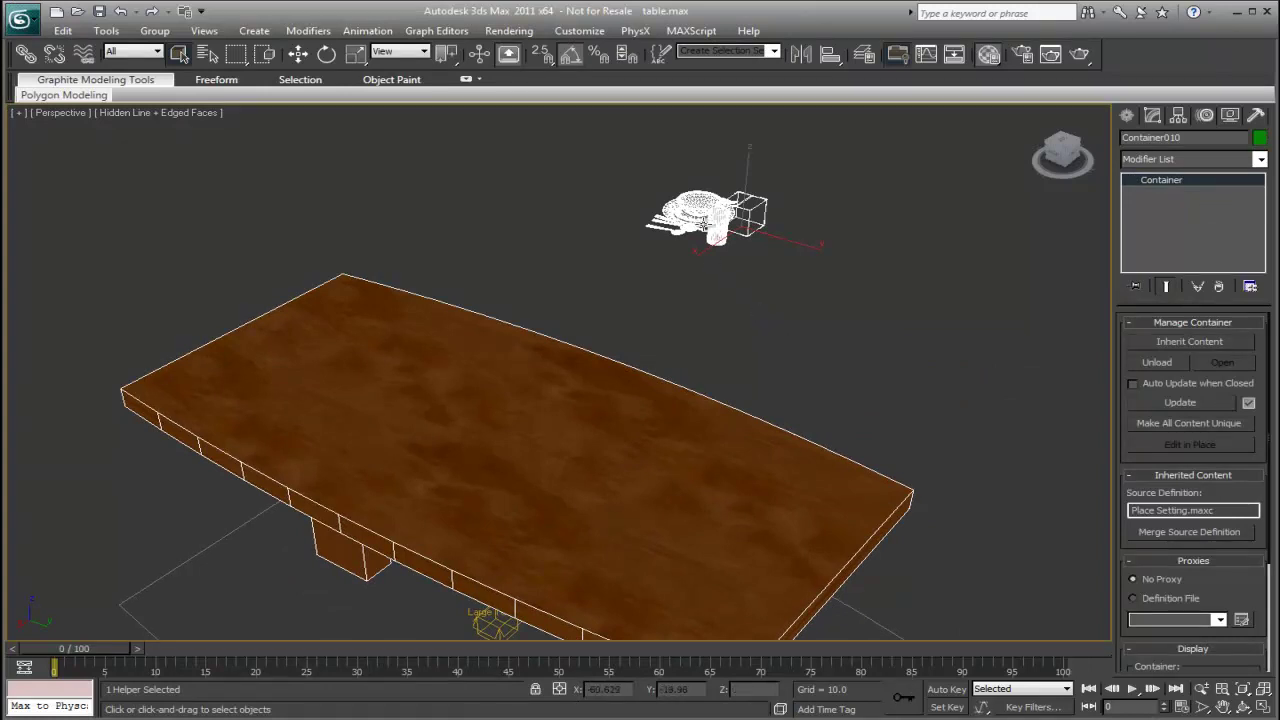
pyautogui.moveTo(705, 225); pyautogui.dragTo(672, 295, button='middle')
pyautogui.press('z')
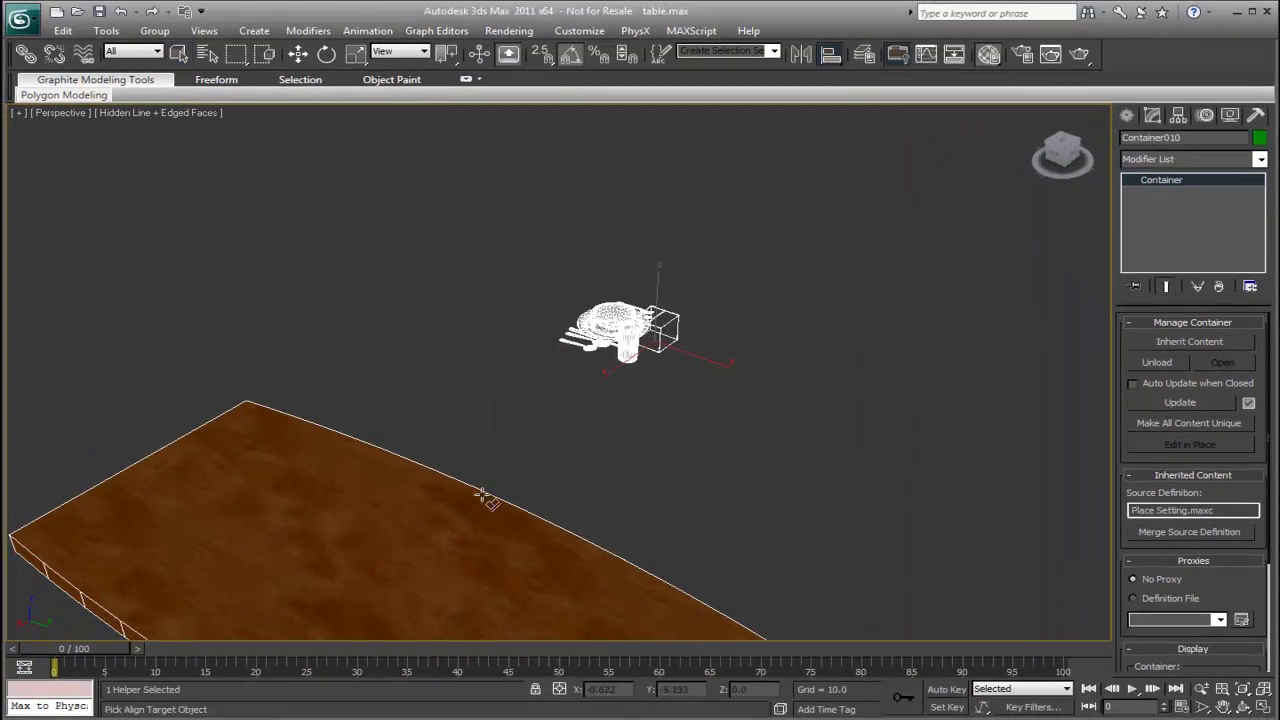
pyautogui.click(482, 490)
pyautogui.click(580, 264)
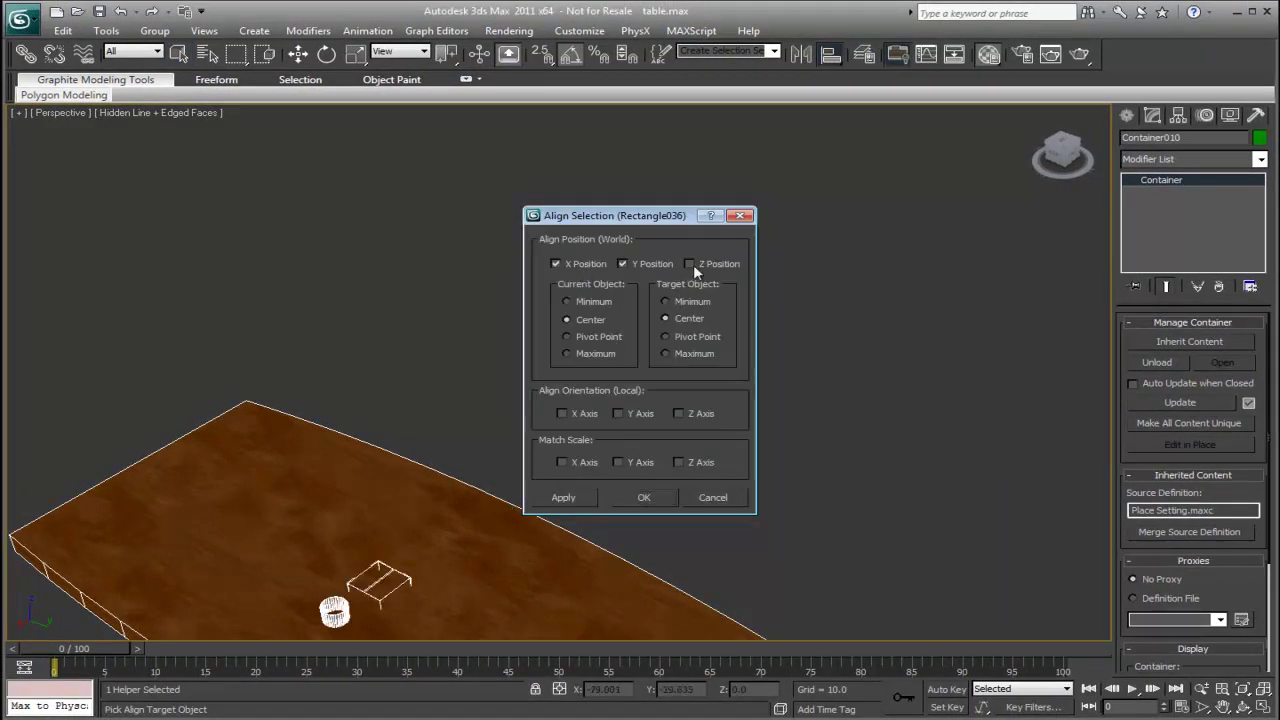
pyautogui.click(693, 264)
pyautogui.click(655, 500)
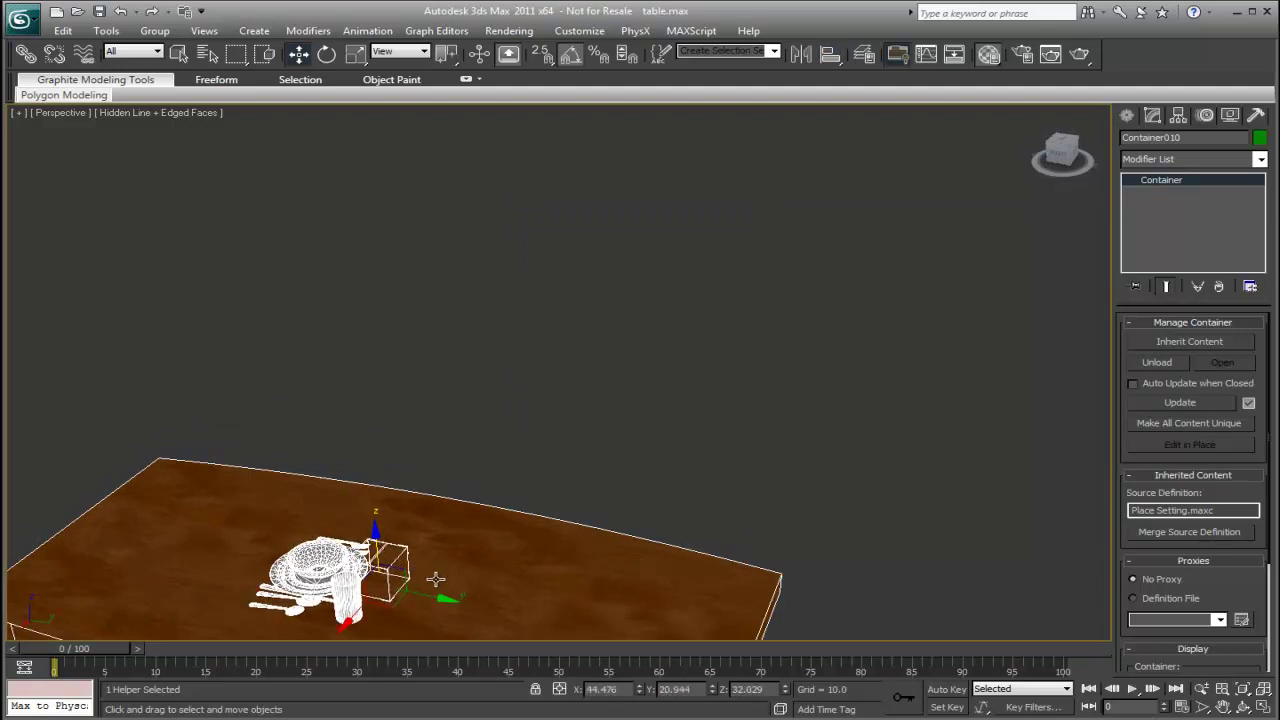
# Step: Rotate the place setting to face the table's long near edge and move it to the left end of that edge
pyautogui.moveTo(385, 543); pyautogui.dragTo(586, 560, button='middle')
pyautogui.moveTo(620, 500)
pyautogui.mouseDown()
pyautogui.moveTo(460, 506)
pyautogui.moveTo(550, 492)
pyautogui.moveTo(518, 482)
pyautogui.moveTo(447, 508)
pyautogui.moveTo(599, 536)
pyautogui.mouseUp()
pyautogui.rightClick(460, 506)
pyautogui.click(480, 530)
# Step: Clone the place-setting container twice as copies, spaced along the table's near edge
pyautogui.rightClick(535, 494)
pyautogui.click(552, 510)
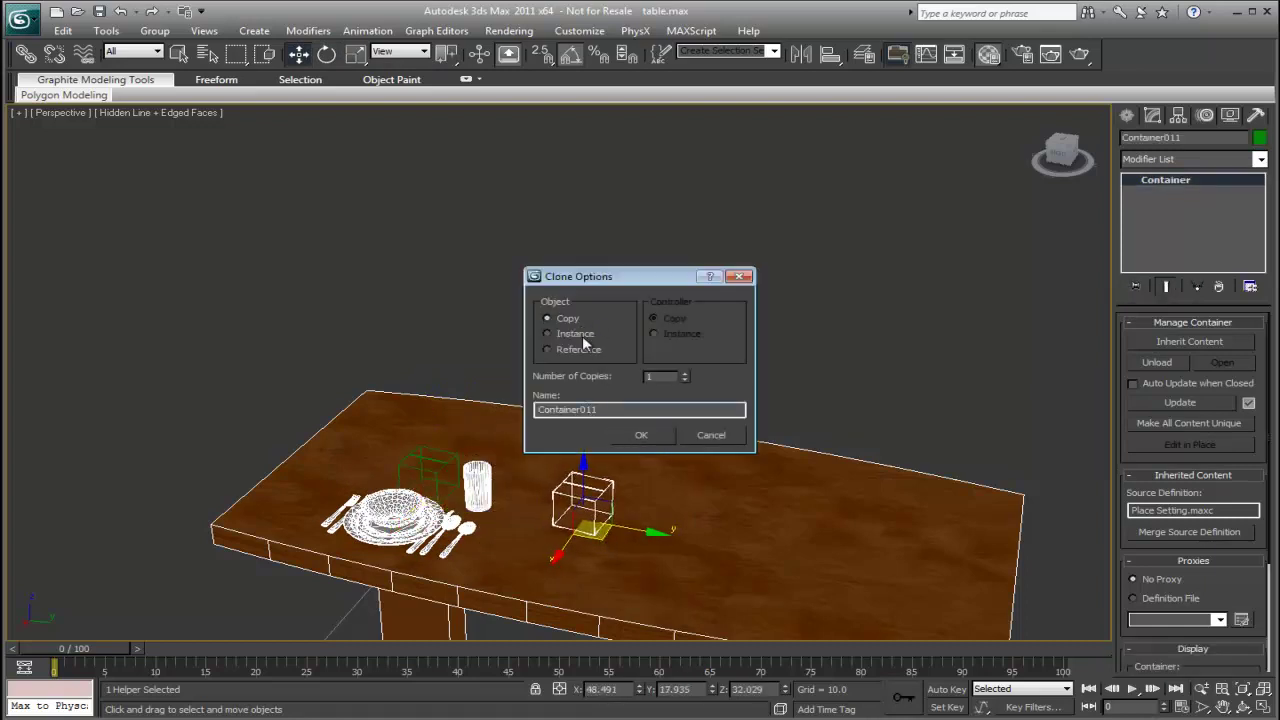
pyautogui.click(641, 436)
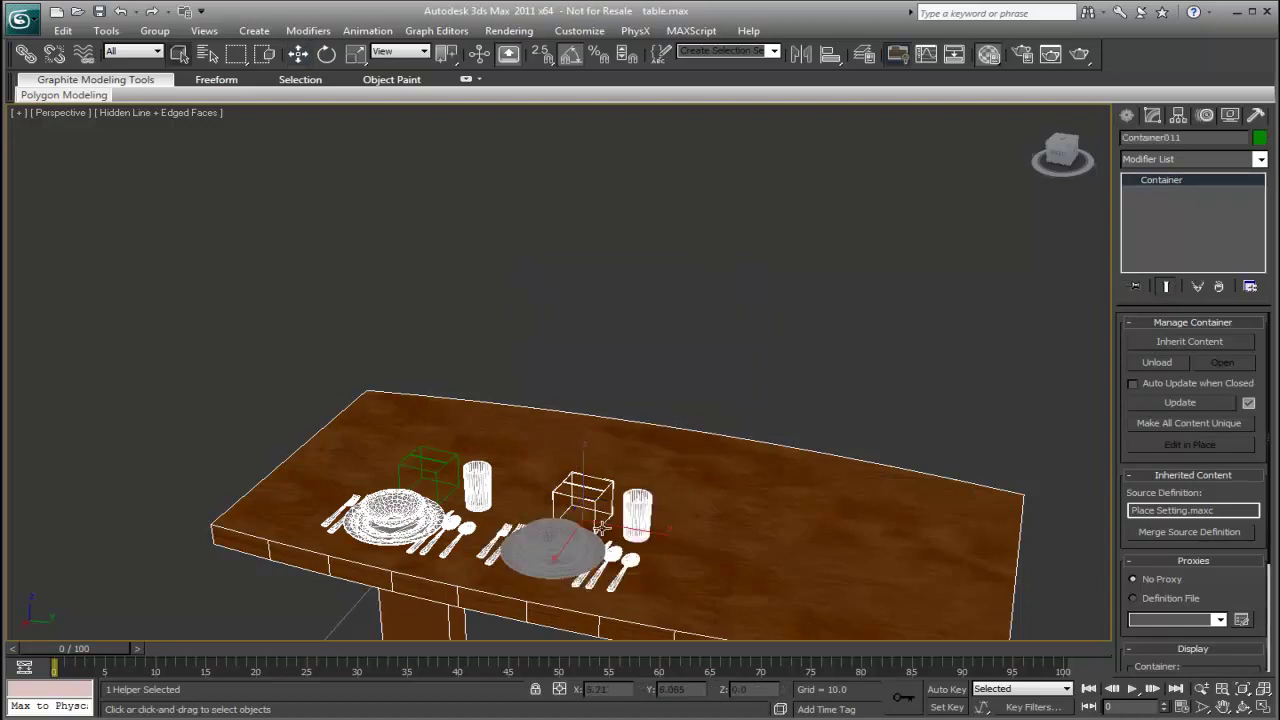
pyautogui.rightClick(614, 545)
pyautogui.click(614, 545)
pyautogui.keyDown('shift'); pyautogui.moveTo(605, 540); pyautogui.dragTo(802, 568); pyautogui.keyUp('shift')
pyautogui.click(641, 436)
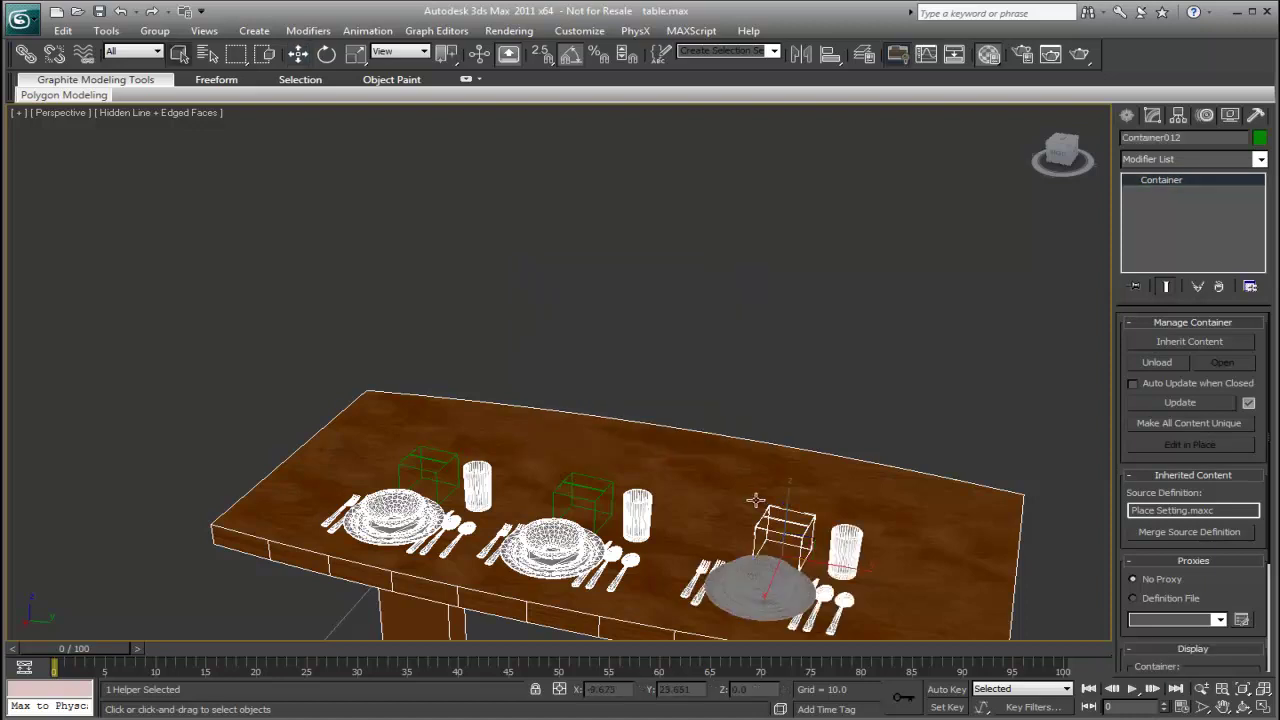
# Step: Select each of the three place-setting containers in turn and check its inherited source definition
pyautogui.scroll(-3, 560, 420)
pyautogui.press('q')
pyautogui.moveTo(560, 420); pyautogui.dragTo(568, 446, button='middle')
pyautogui.scroll(3, 560, 420)
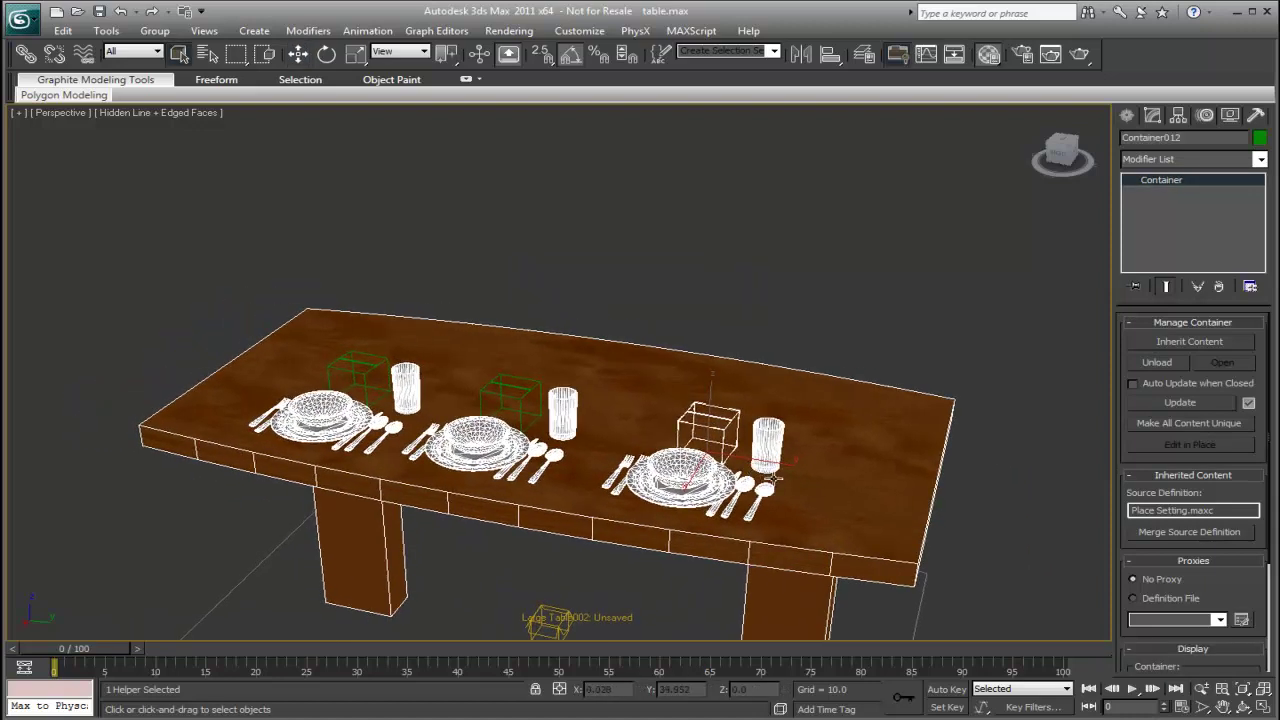
pyautogui.click(516, 398)
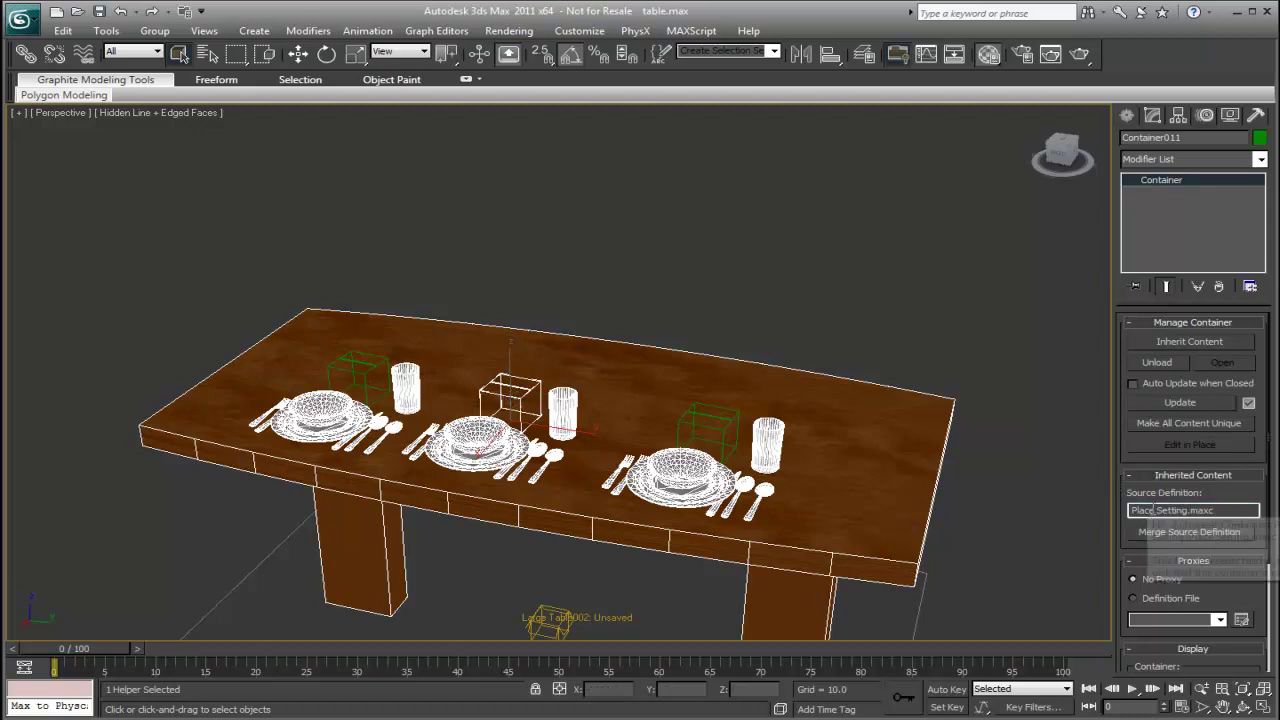
pyautogui.click(726, 428)
pyautogui.click(380, 378)
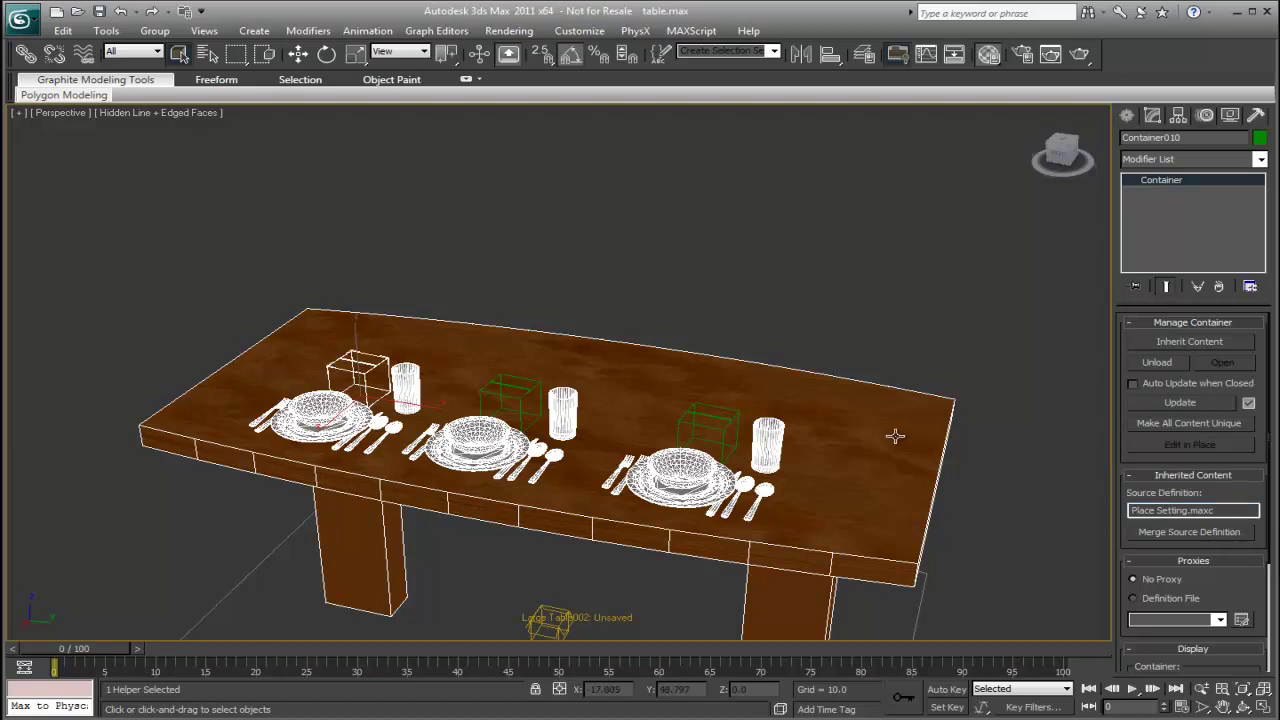
pyautogui.keyDown('alt'); pyautogui.moveTo(868, 438); pyautogui.dragTo(914, 437, button='middle'); pyautogui.keyUp('alt')
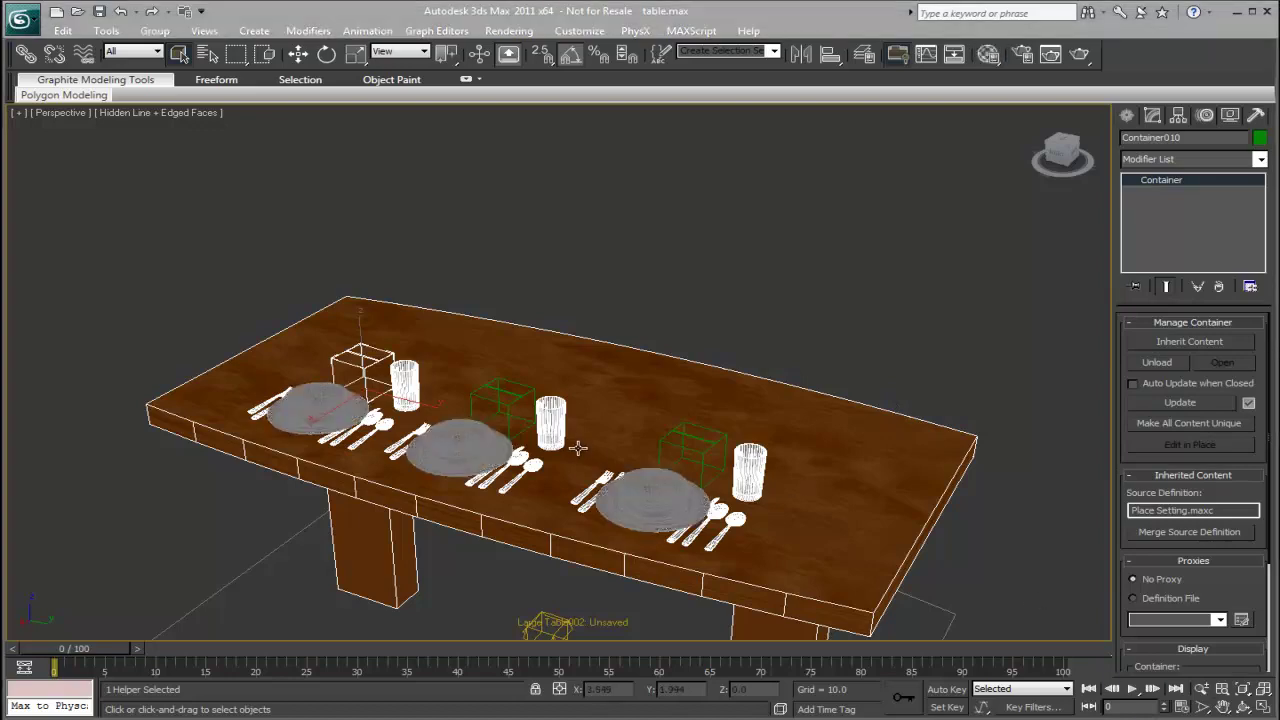
pyautogui.moveTo(576, 444); pyautogui.dragTo(541, 398, button='middle')
pyautogui.scroll(4, 534, 391)
pyautogui.scroll(-4, 534, 391)
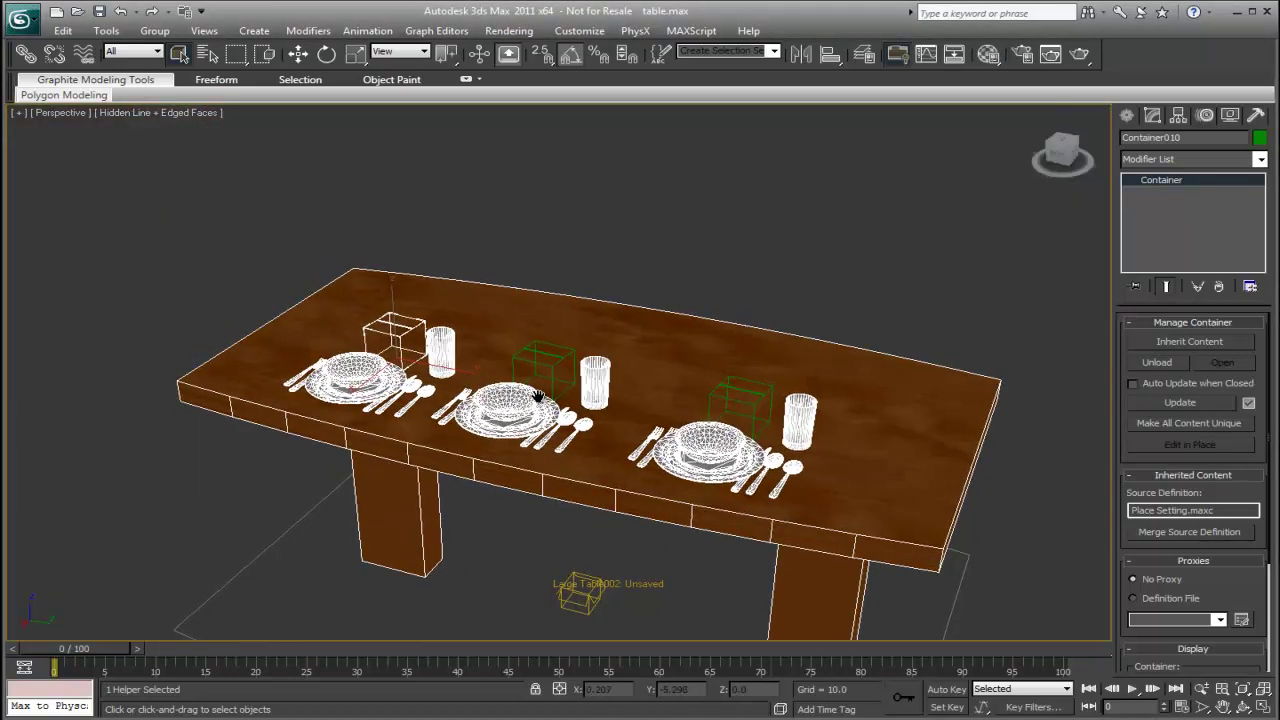
# Step: Move the middle place setting along the table's length to a Y position of about 19.56
pyautogui.click(550, 370)
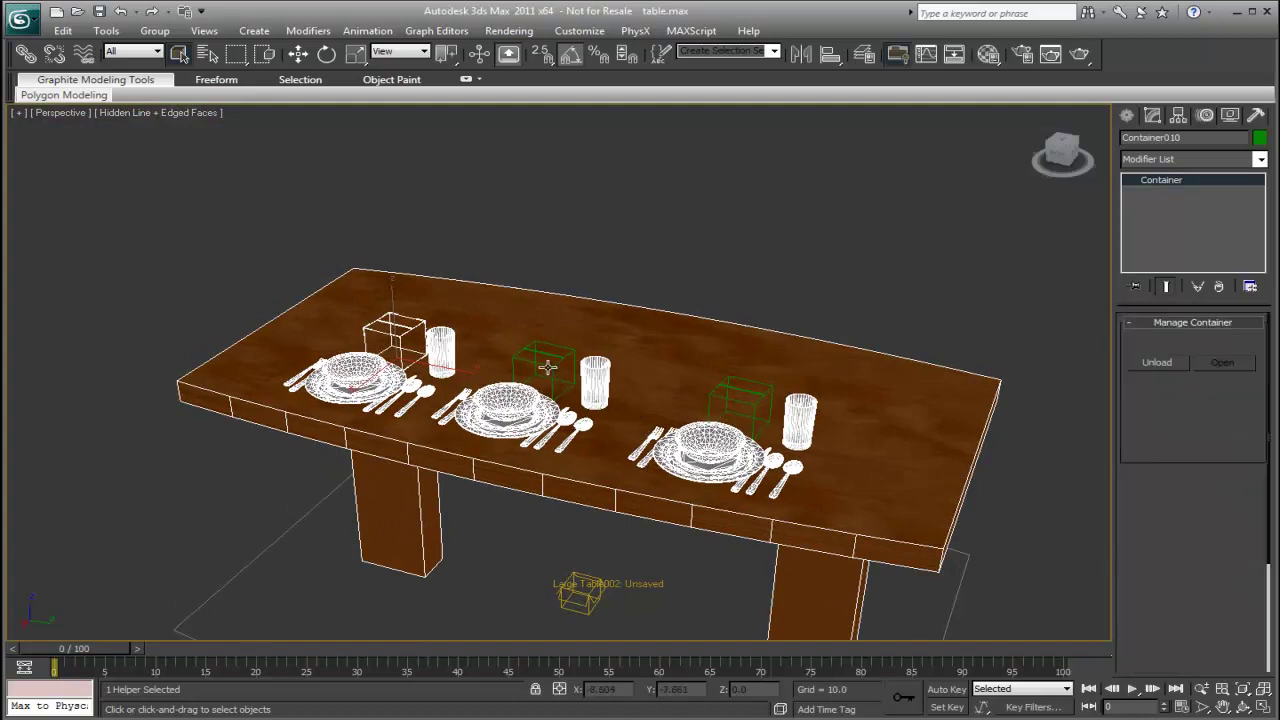
pyautogui.rightClick(573, 388)
pyautogui.click(598, 406)
pyautogui.moveTo(591, 399); pyautogui.dragTo(608, 403)
pyautogui.keyDown('alt'); pyautogui.moveTo(507, 375); pyautogui.dragTo(540, 373, button='middle'); pyautogui.keyUp('alt')
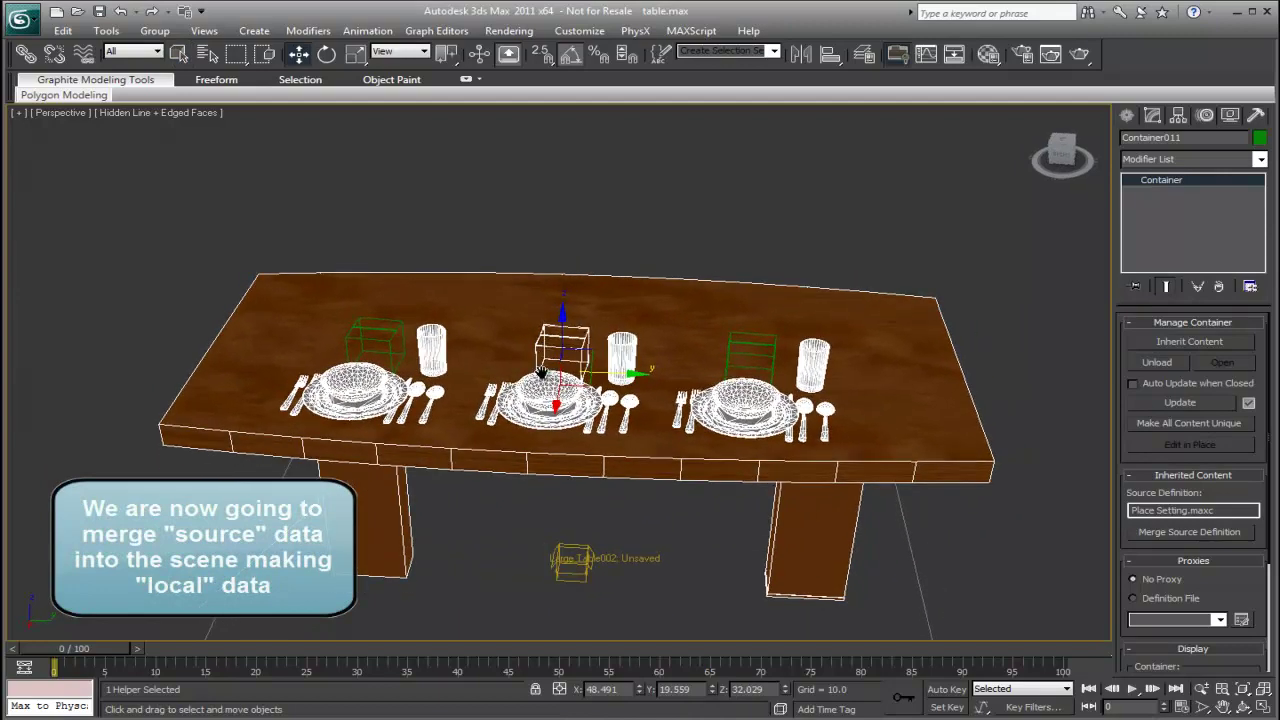
# Step: Make all content of the left place-setting container unique, turning its inherited data into local data
pyautogui.click(398, 343)
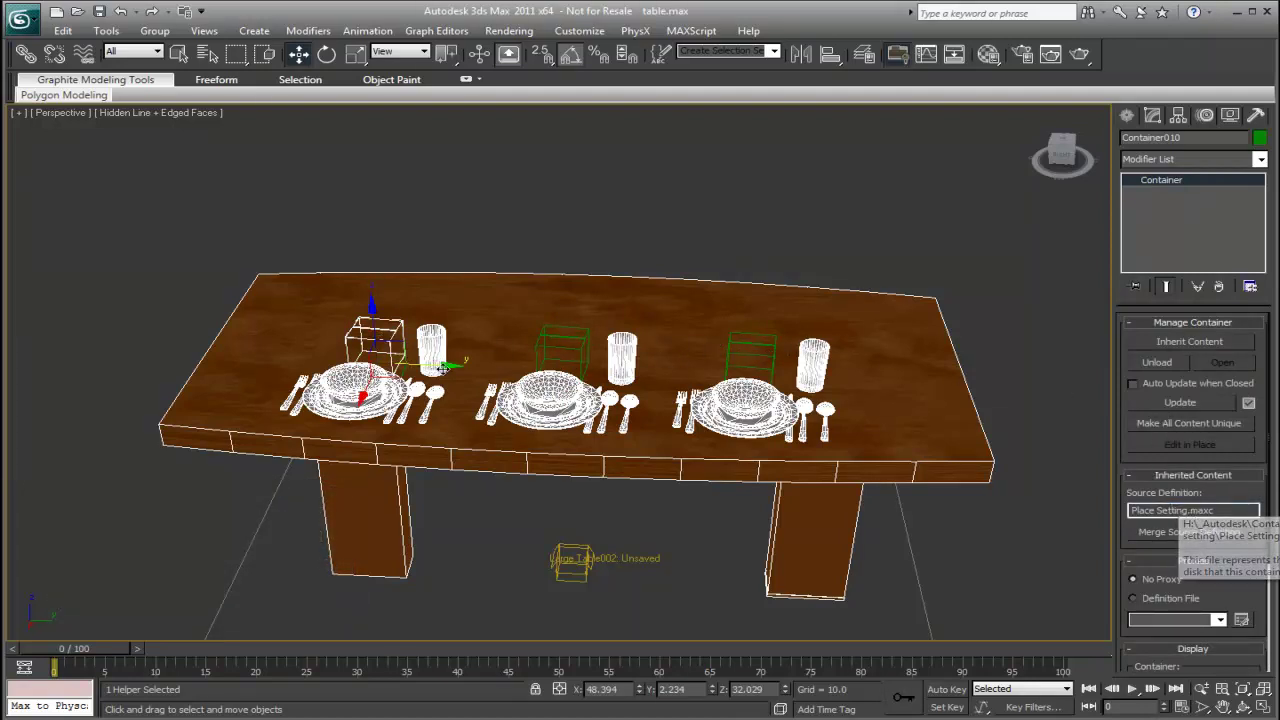
pyautogui.moveTo(376, 356); pyautogui.dragTo(404, 360, button='middle')
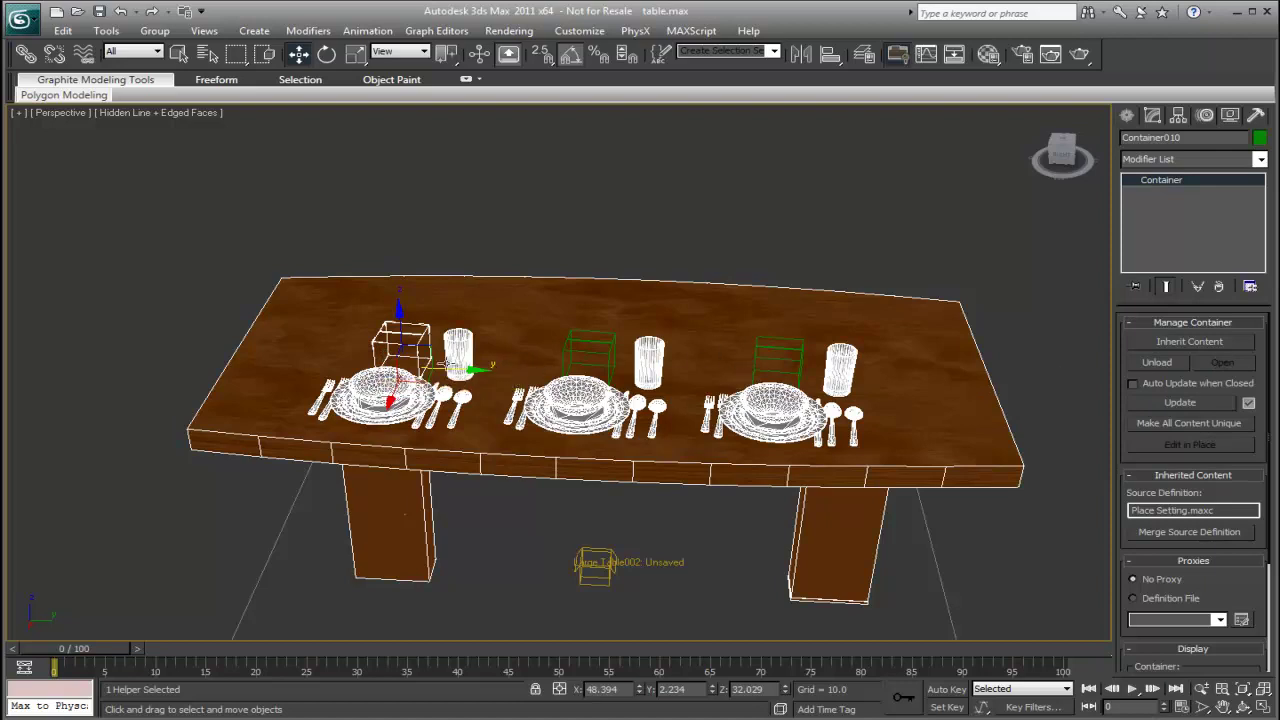
pyautogui.click(577, 353)
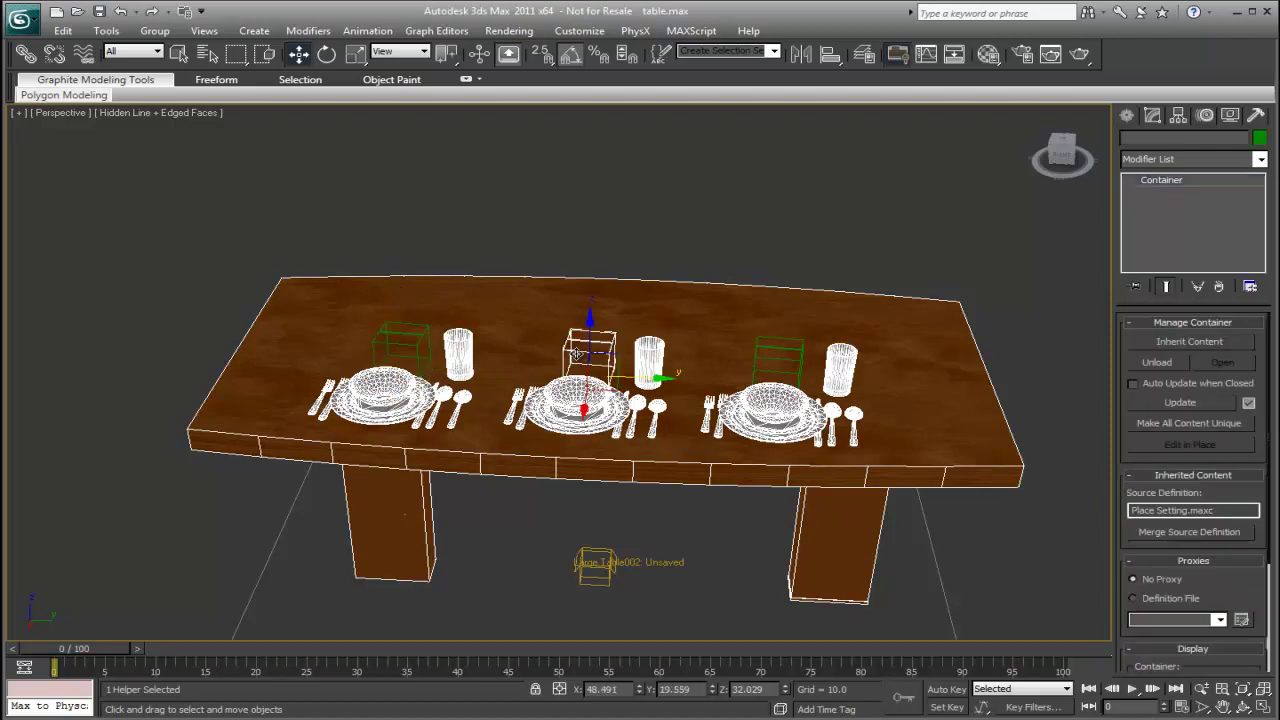
pyautogui.click(1157, 381)
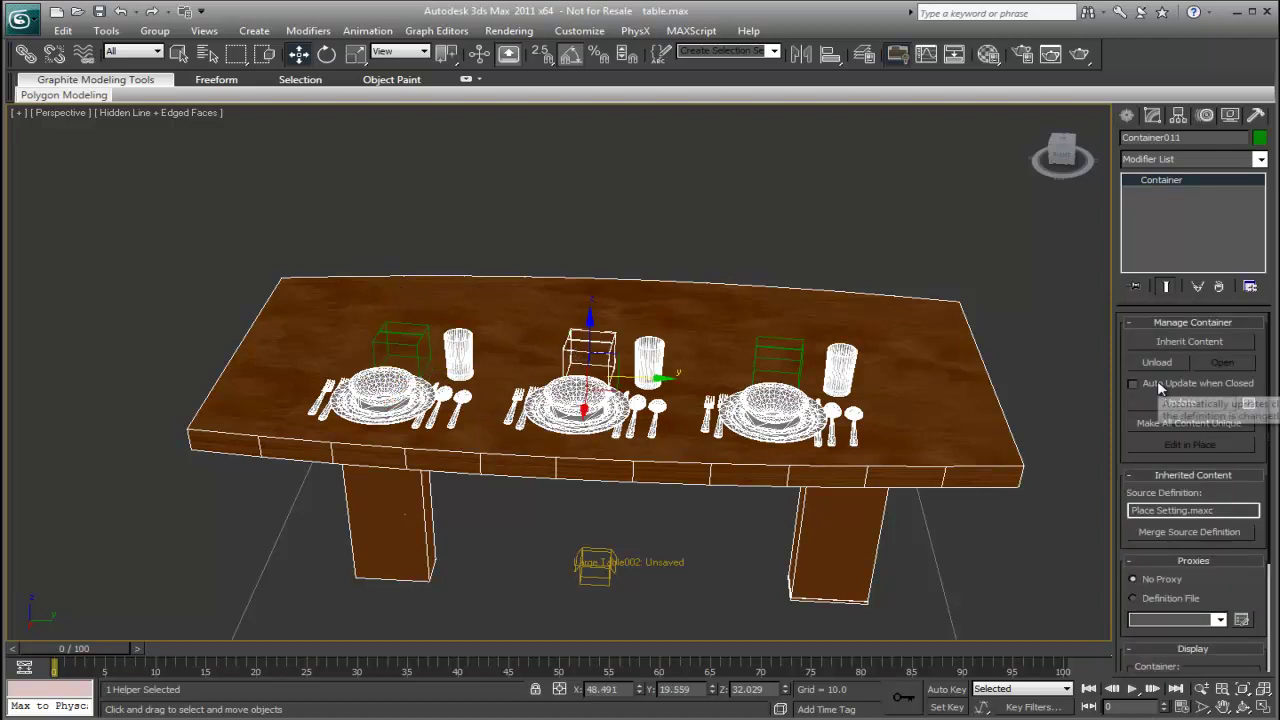
pyautogui.click(789, 360)
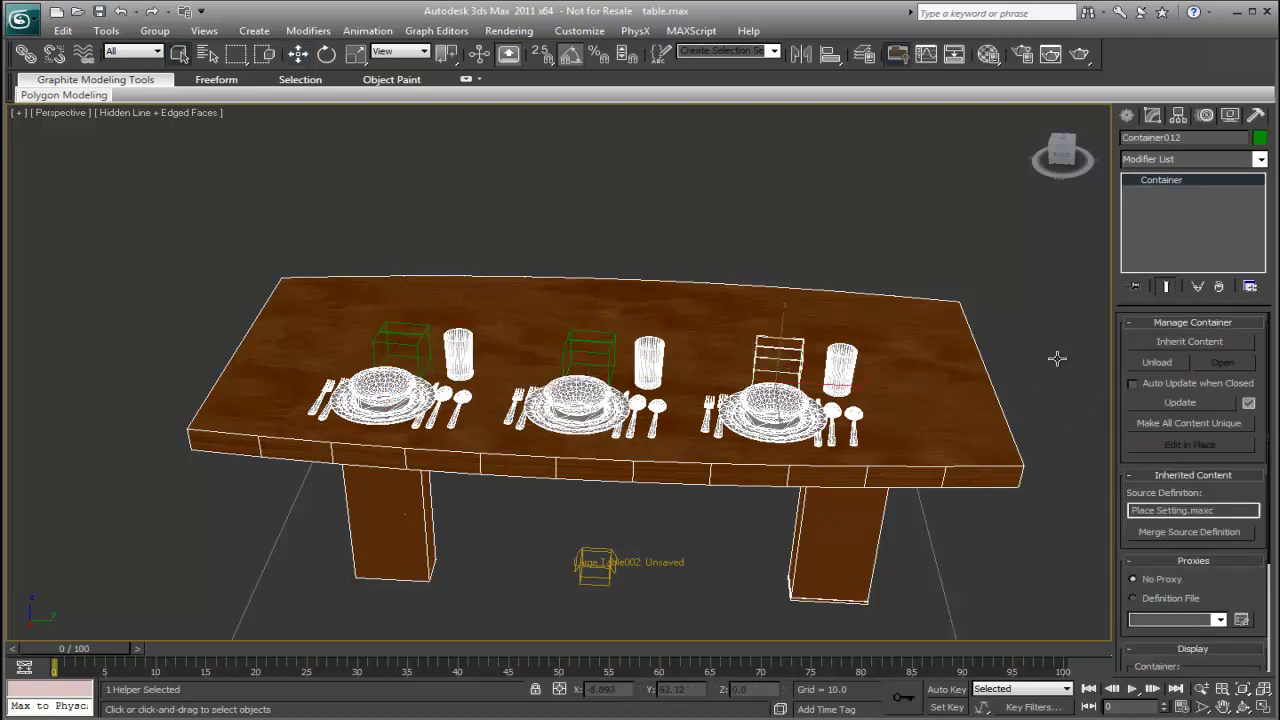
pyautogui.click(401, 341)
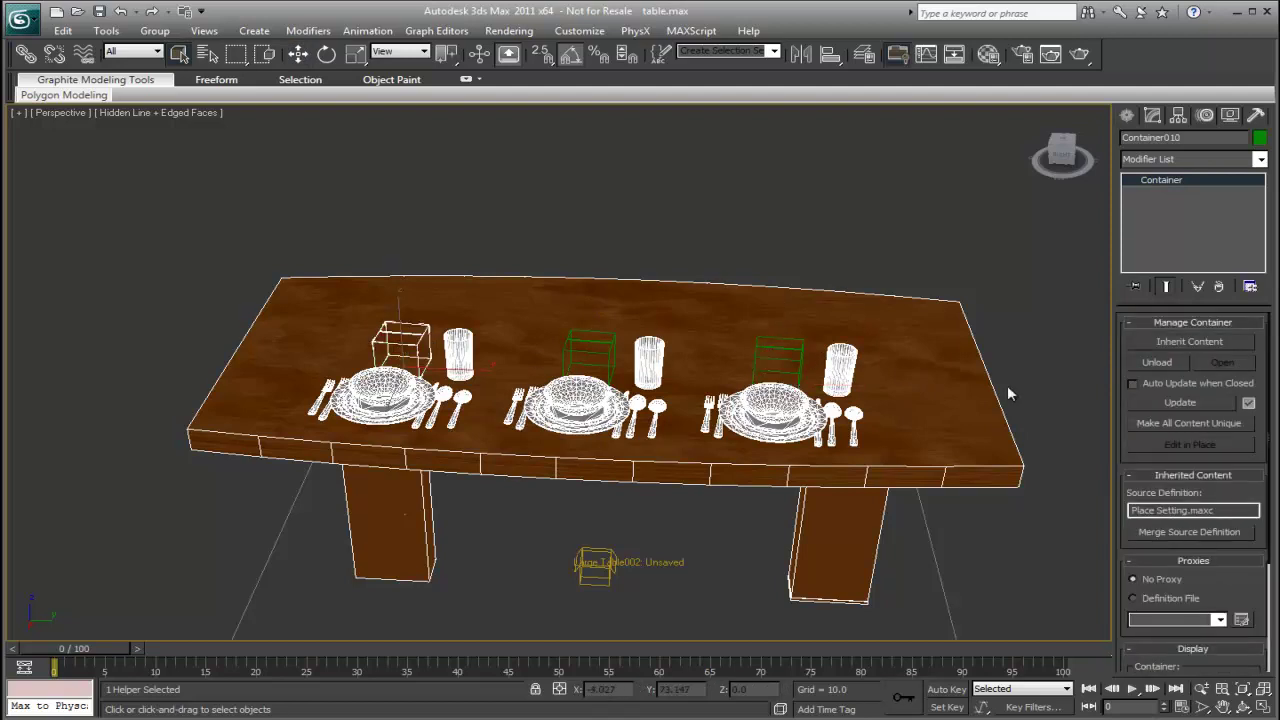
pyautogui.click(1209, 423)
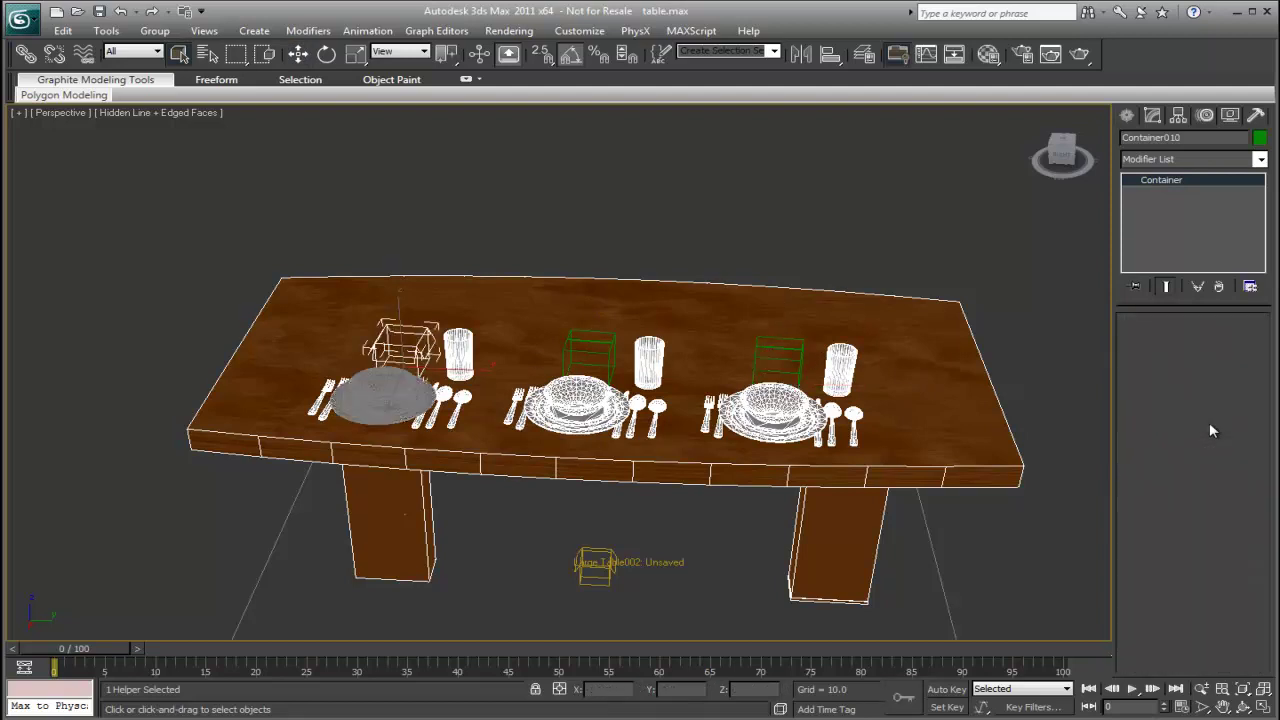
pyautogui.moveTo(340, 376); pyautogui.dragTo(430, 349, button='middle')
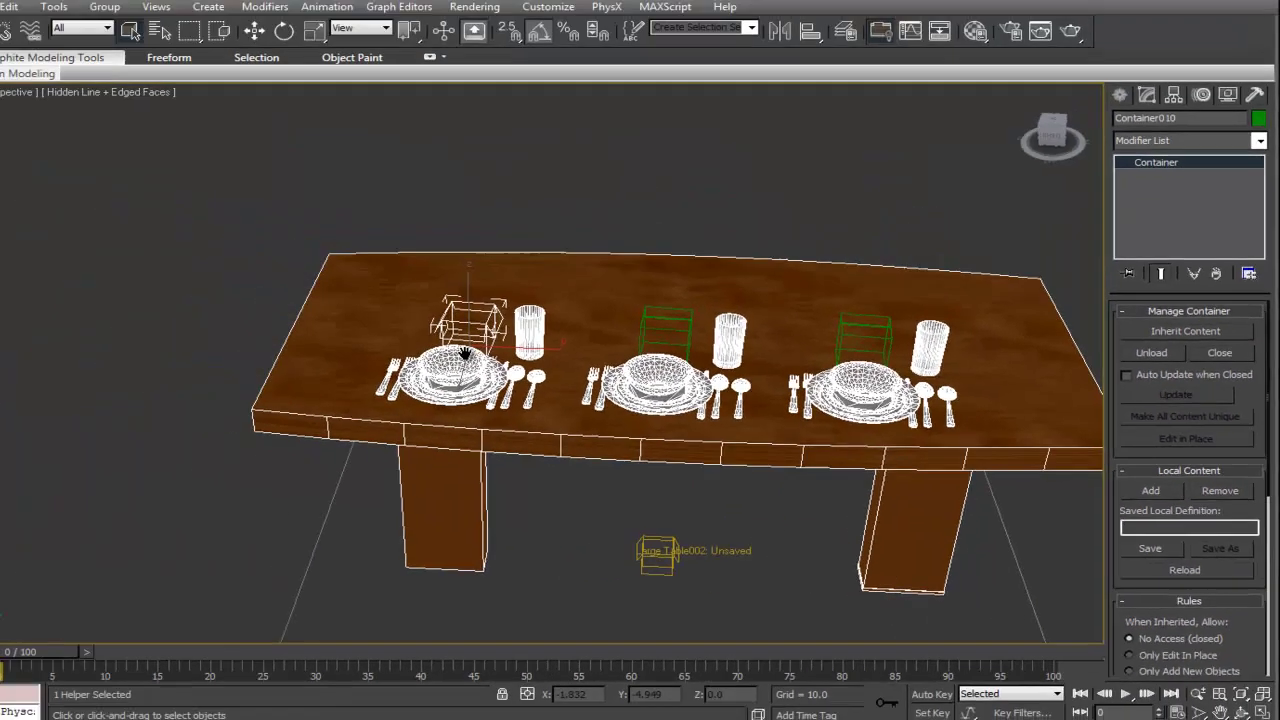
pyautogui.scroll(10, 518, 370)
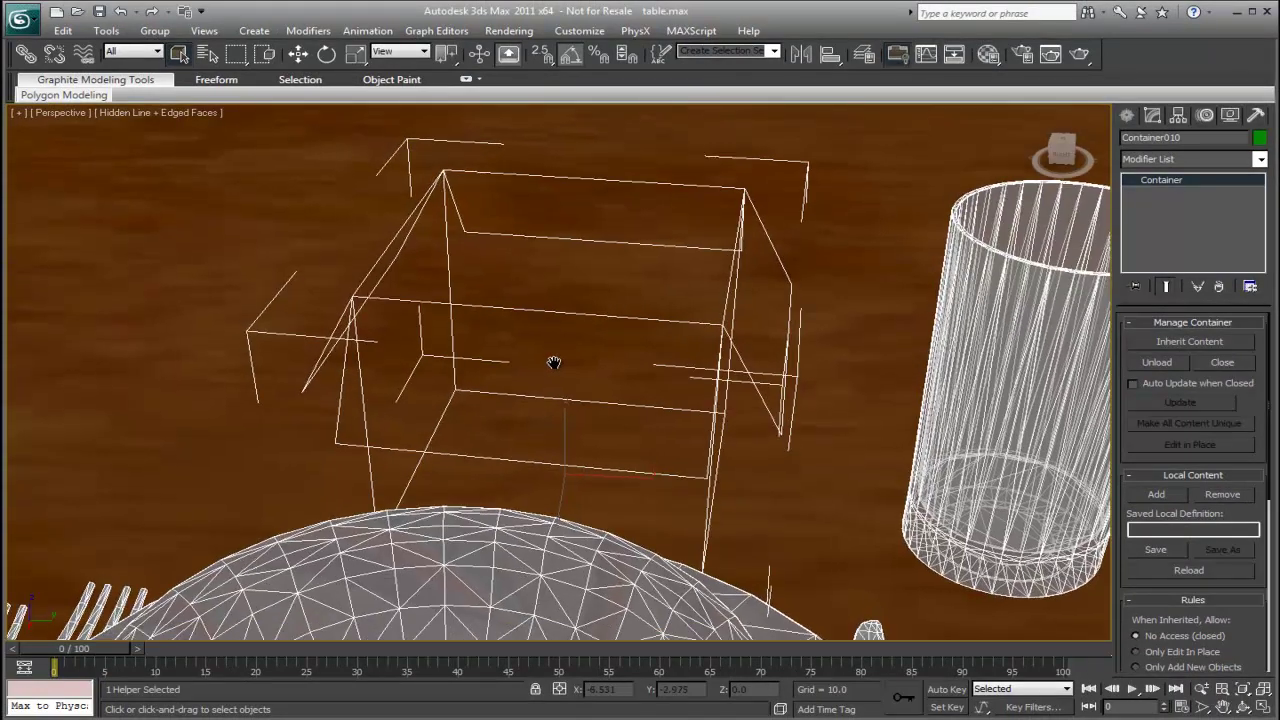
# Step: Select the bowl and the large plate of the left place setting to check their modifiers and editable meshes
pyautogui.scroll(-2, 557, 363)
pyautogui.click(551, 445)
pyautogui.scroll(3, 552, 442)
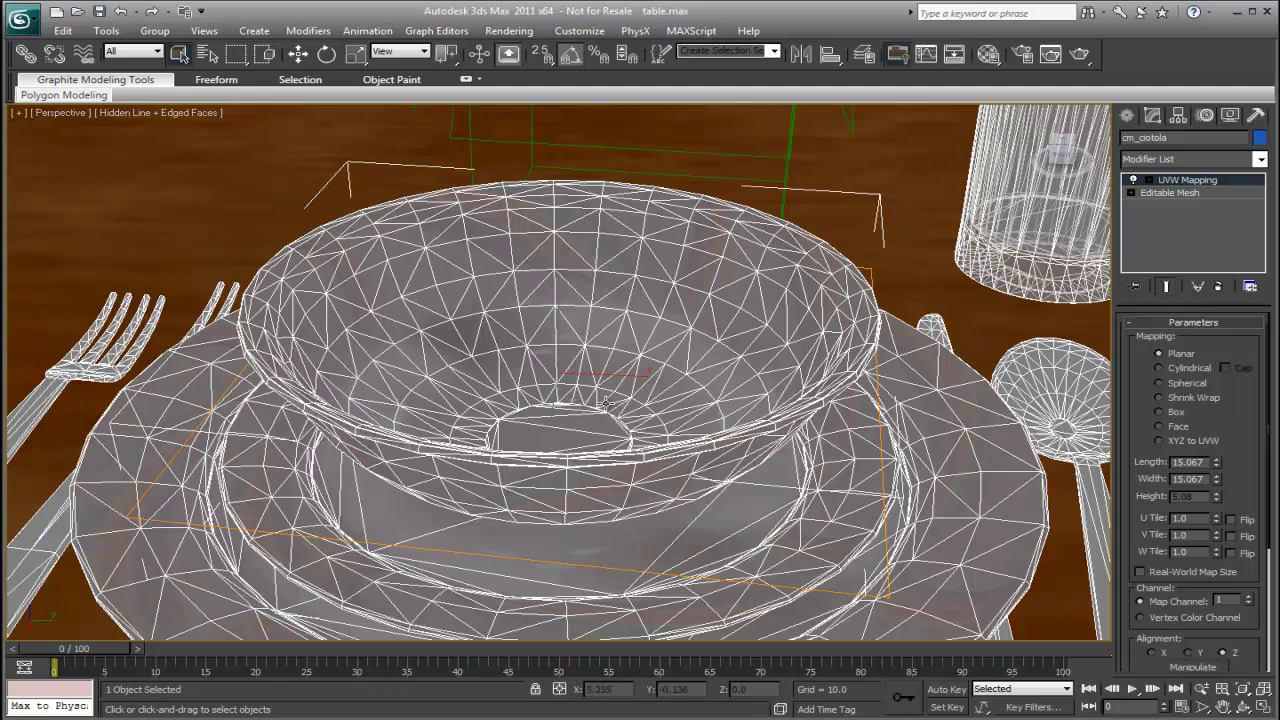
pyautogui.scroll(-8, 602, 410)
pyautogui.moveTo(625, 390); pyautogui.dragTo(602, 402, button='middle')
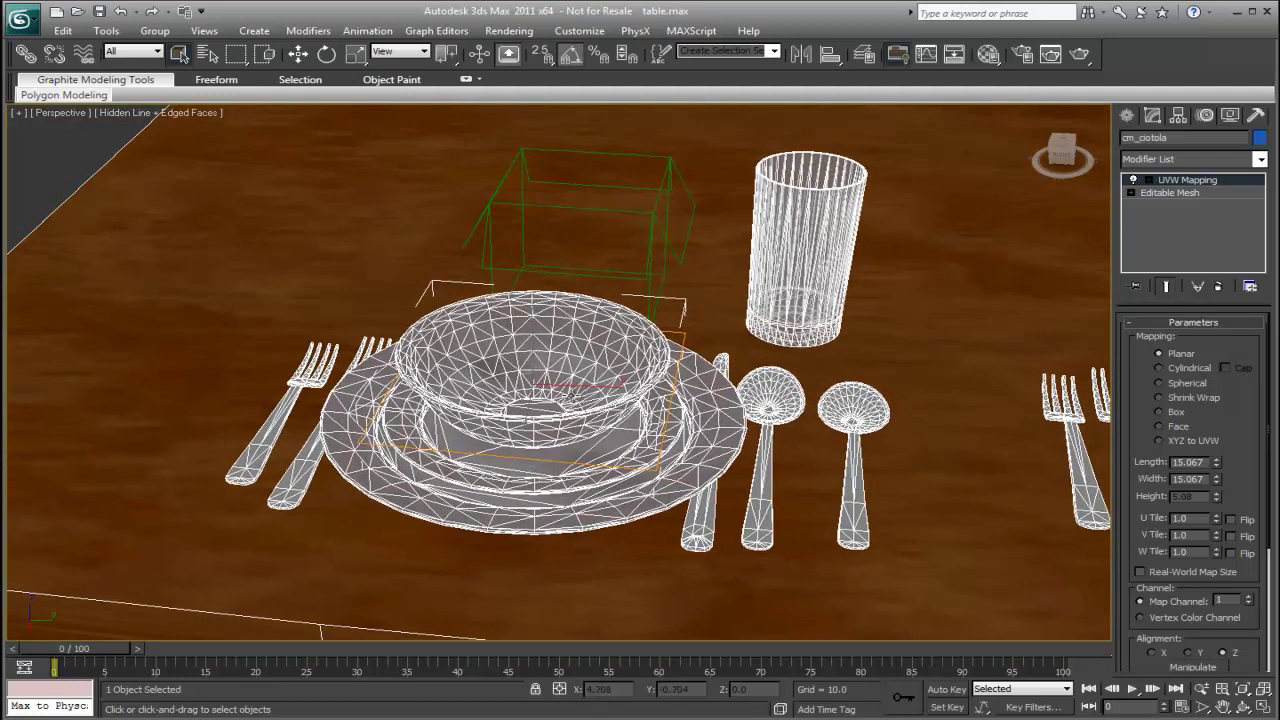
pyautogui.click(522, 331)
pyautogui.click(374, 366)
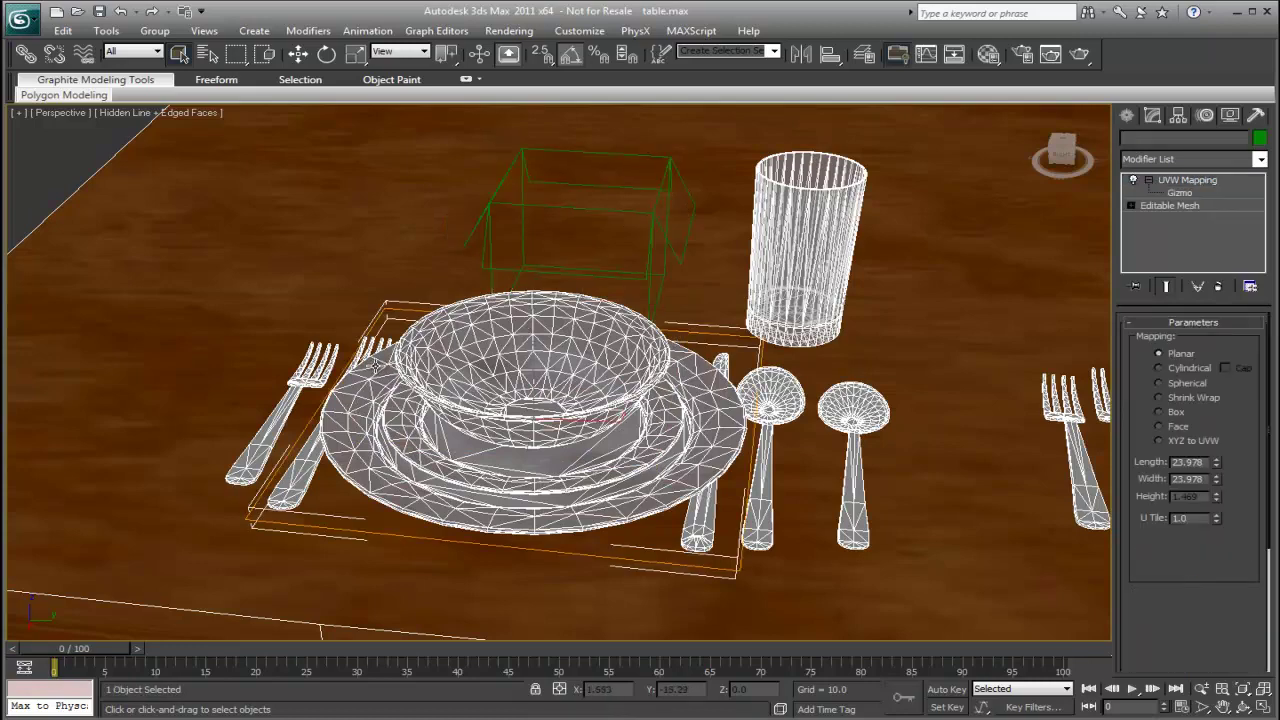
# Step: Switch the viewport to smooth shaded display and delete the outermost spoon of the left place setting
pyautogui.press('F3')
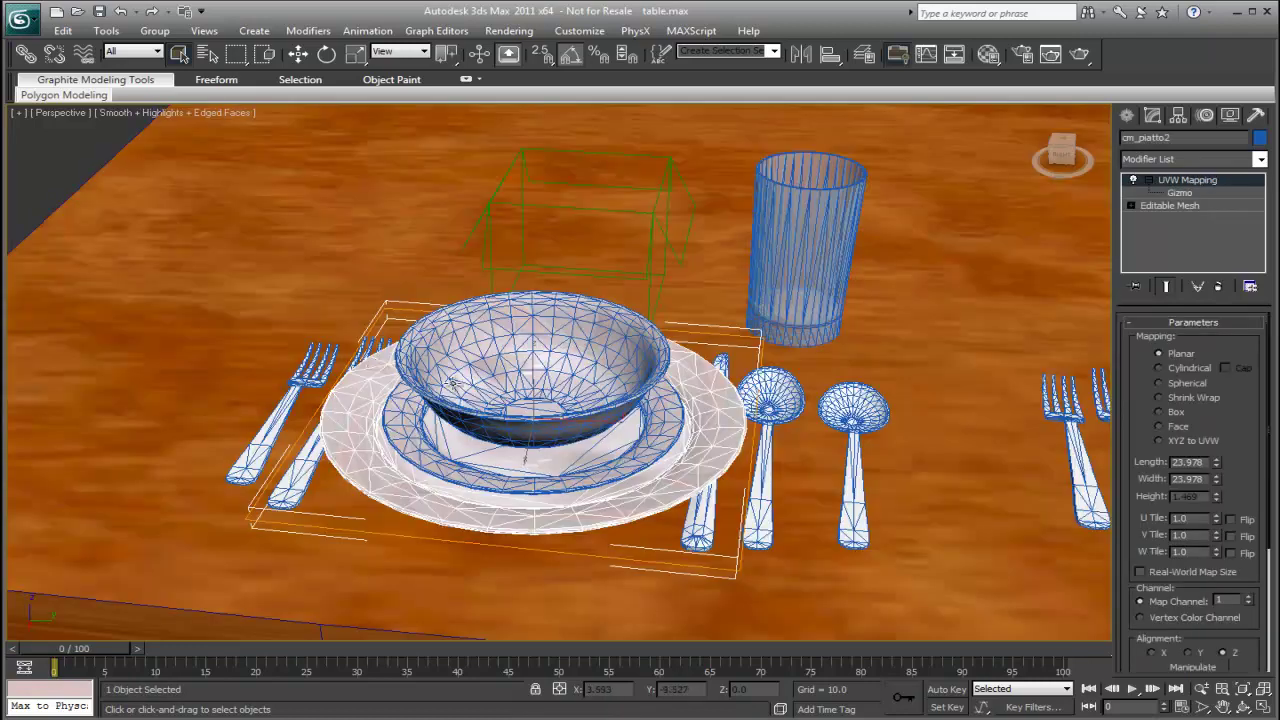
pyautogui.click(808, 252)
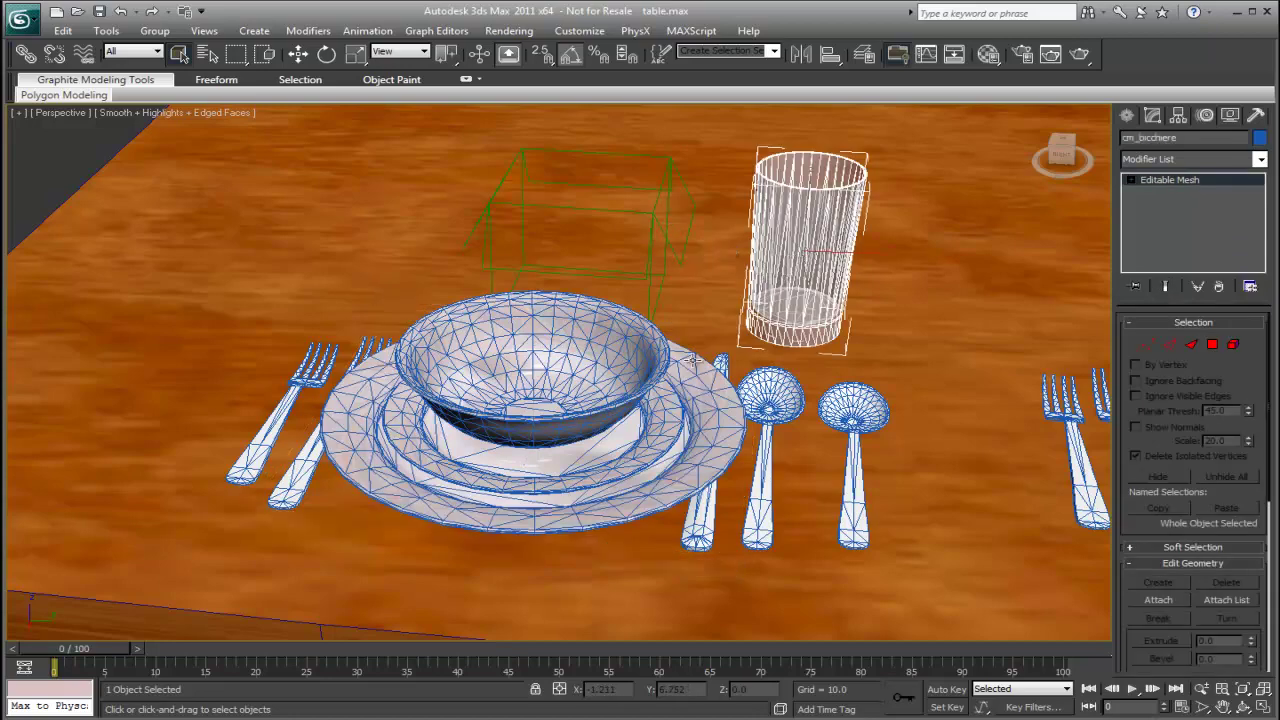
pyautogui.moveTo(689, 344); pyautogui.dragTo(606, 359, button='middle')
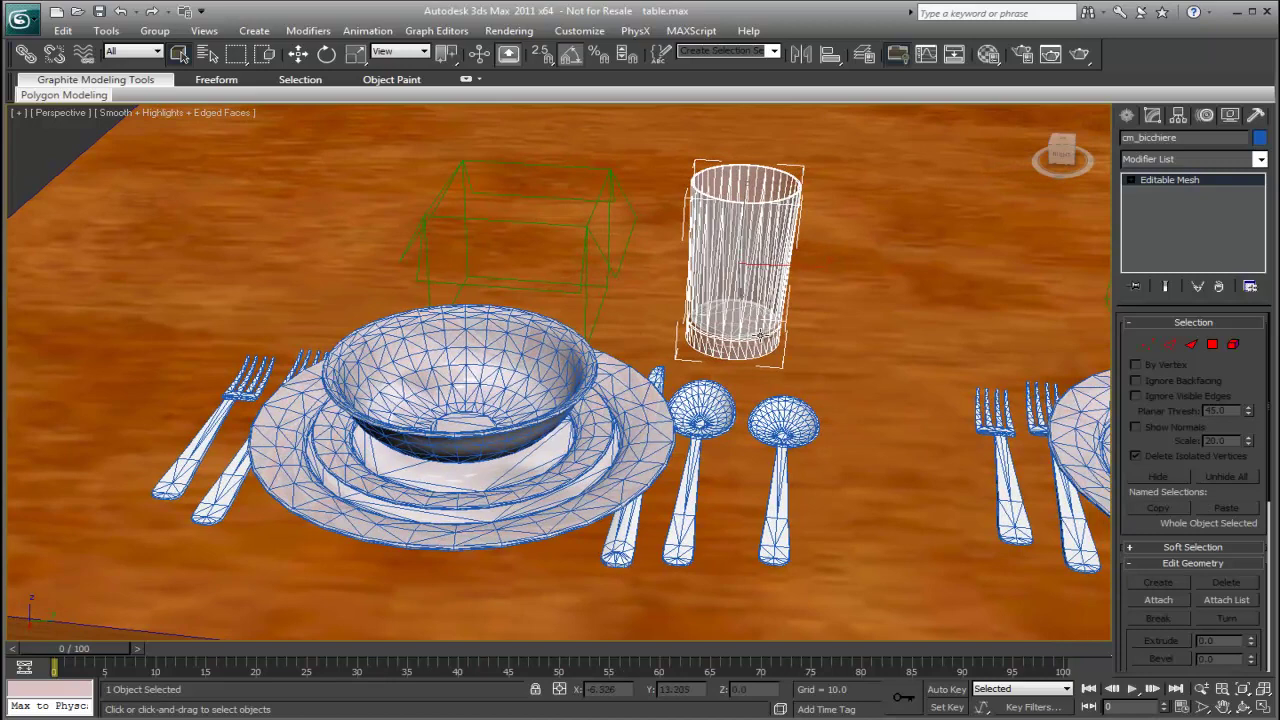
pyautogui.click(784, 437)
pyautogui.press('Delete')
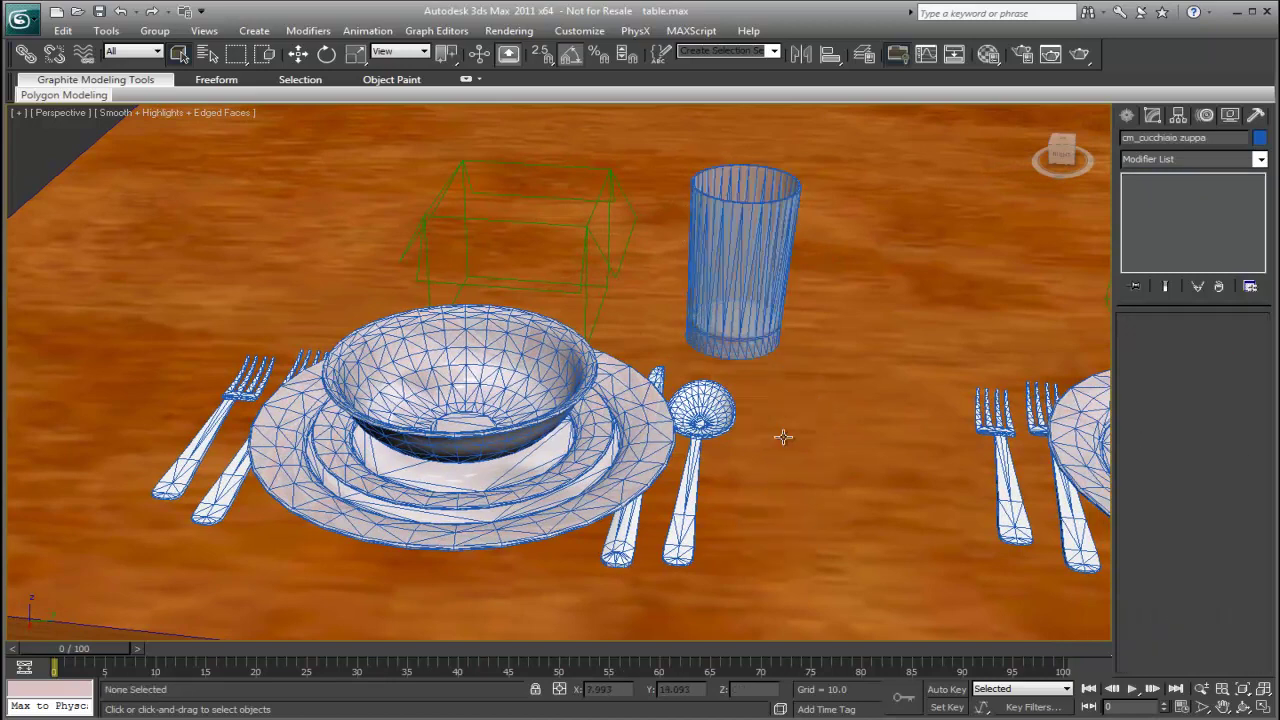
# Step: Add an XForm modifier to the left place setting's glass and activate its Gizmo sub-object level
pyautogui.click(752, 320)
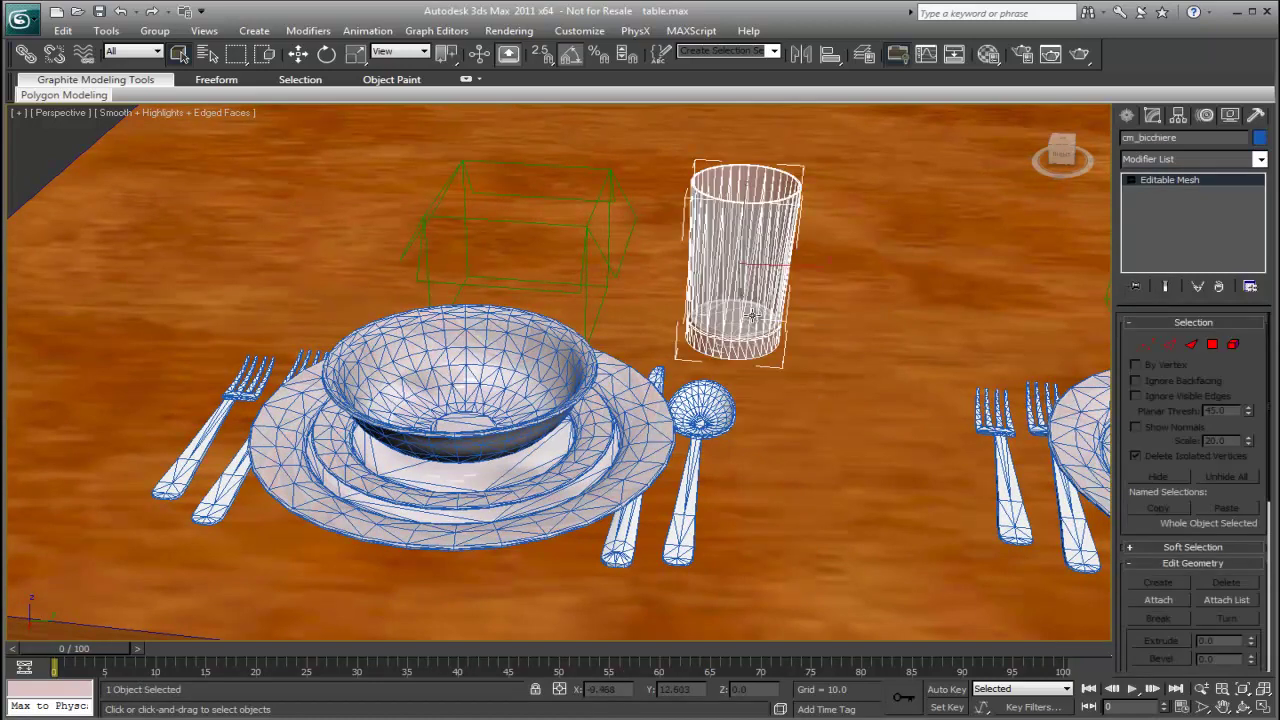
pyautogui.click(1260, 159)
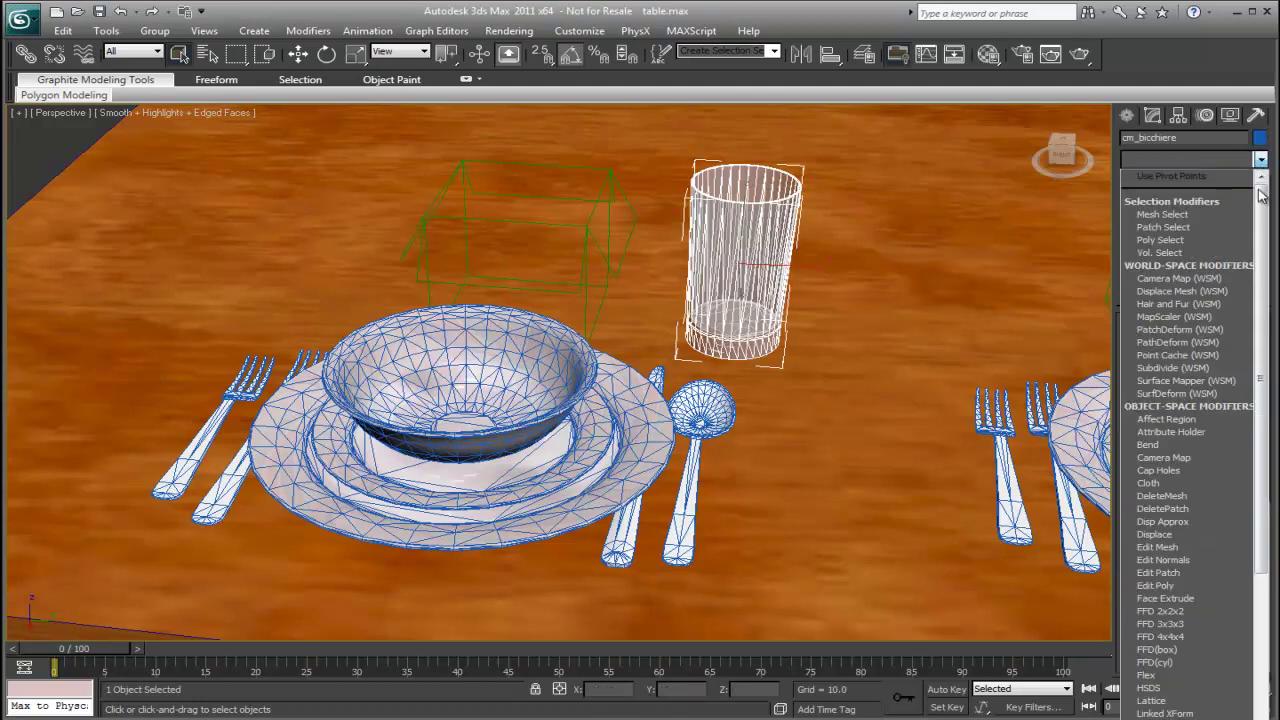
pyautogui.scroll(-10, 1190, 400)
pyautogui.scroll(-5, 1190, 450)
pyautogui.click(1150, 700)
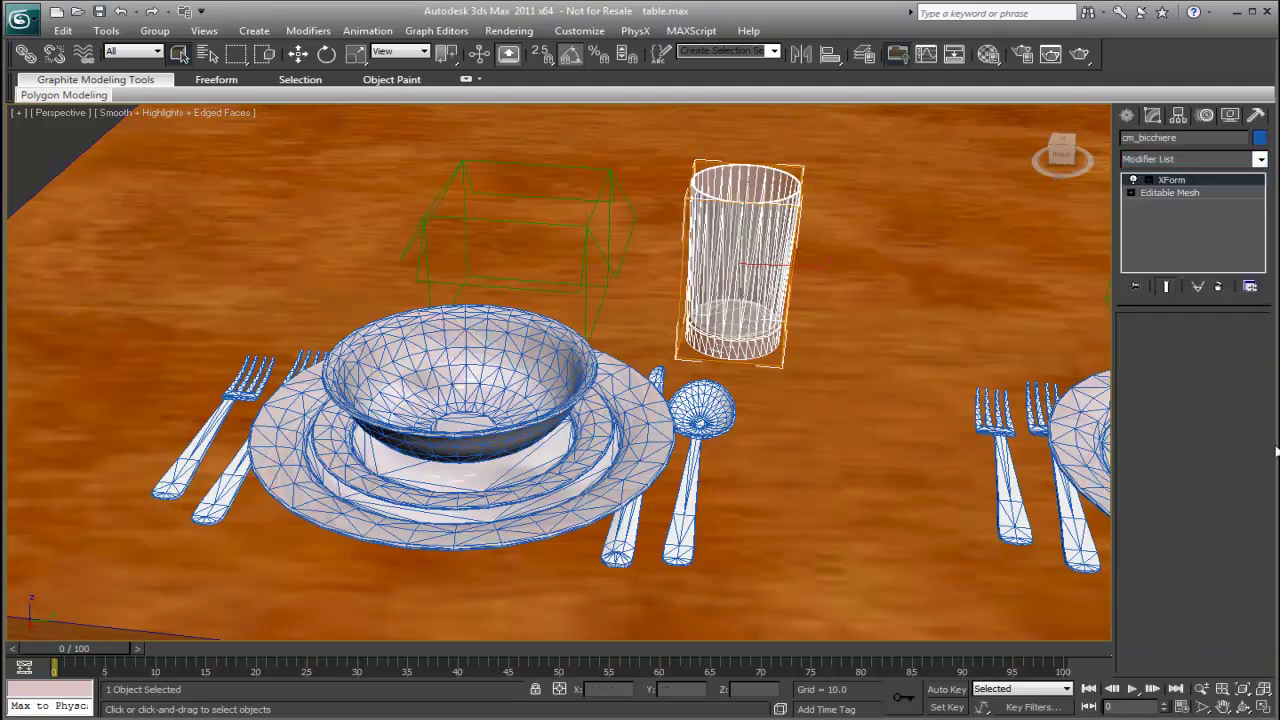
pyautogui.click(1148, 182)
pyautogui.click(1180, 192)
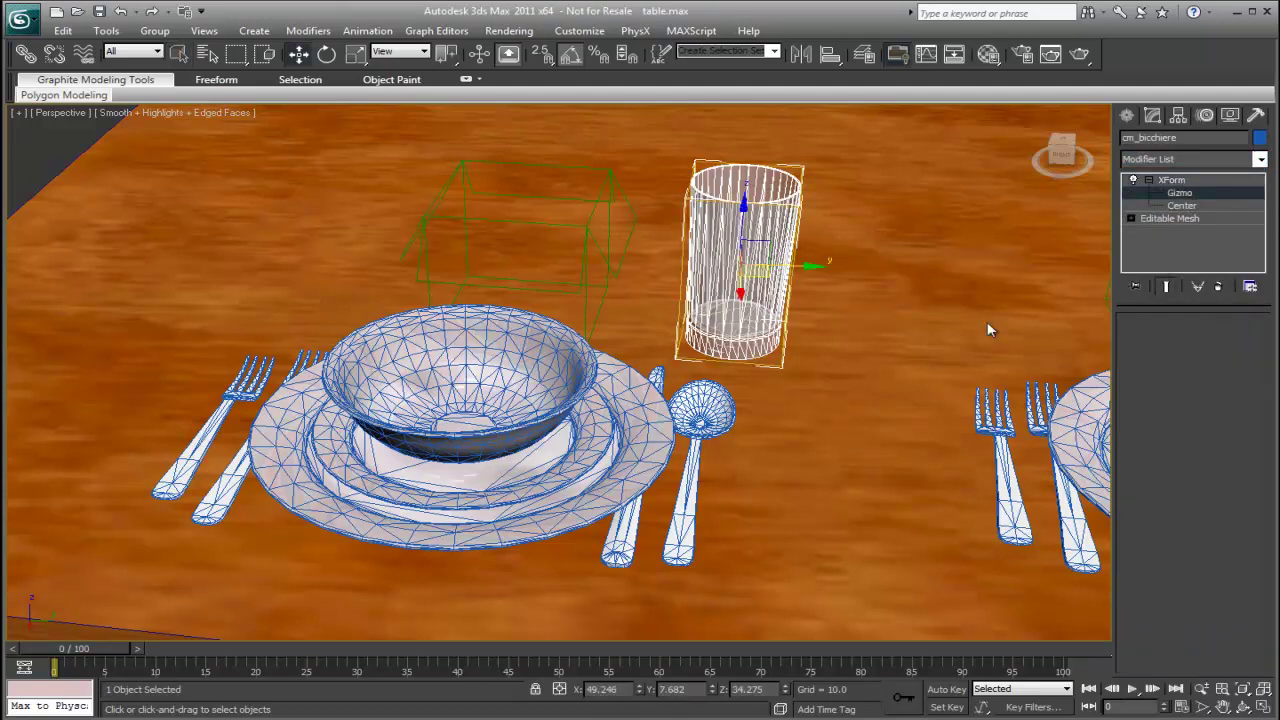
# Step: Scale the glass's XForm gizmo to make the glass wider and squatter, and lower it about 0.64 units in Z
pyautogui.rightClick(762, 302)
pyautogui.click(777, 312)
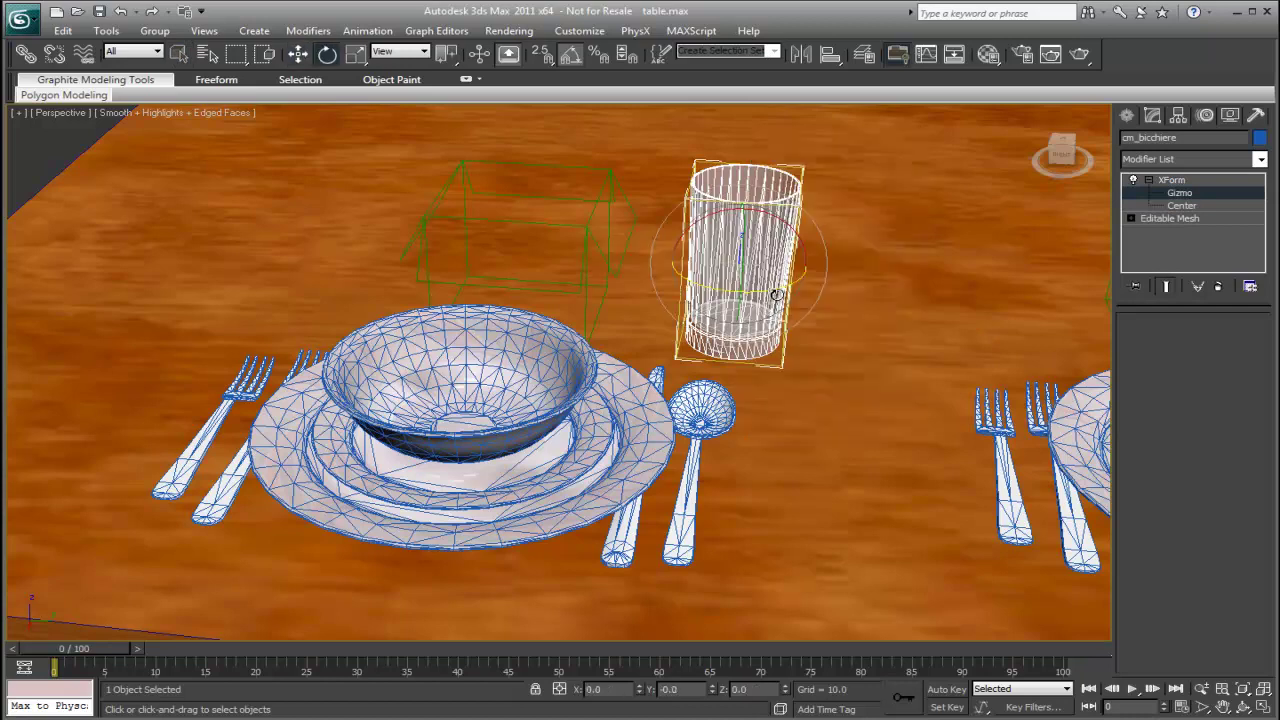
pyautogui.rightClick(782, 296)
pyautogui.click(797, 324)
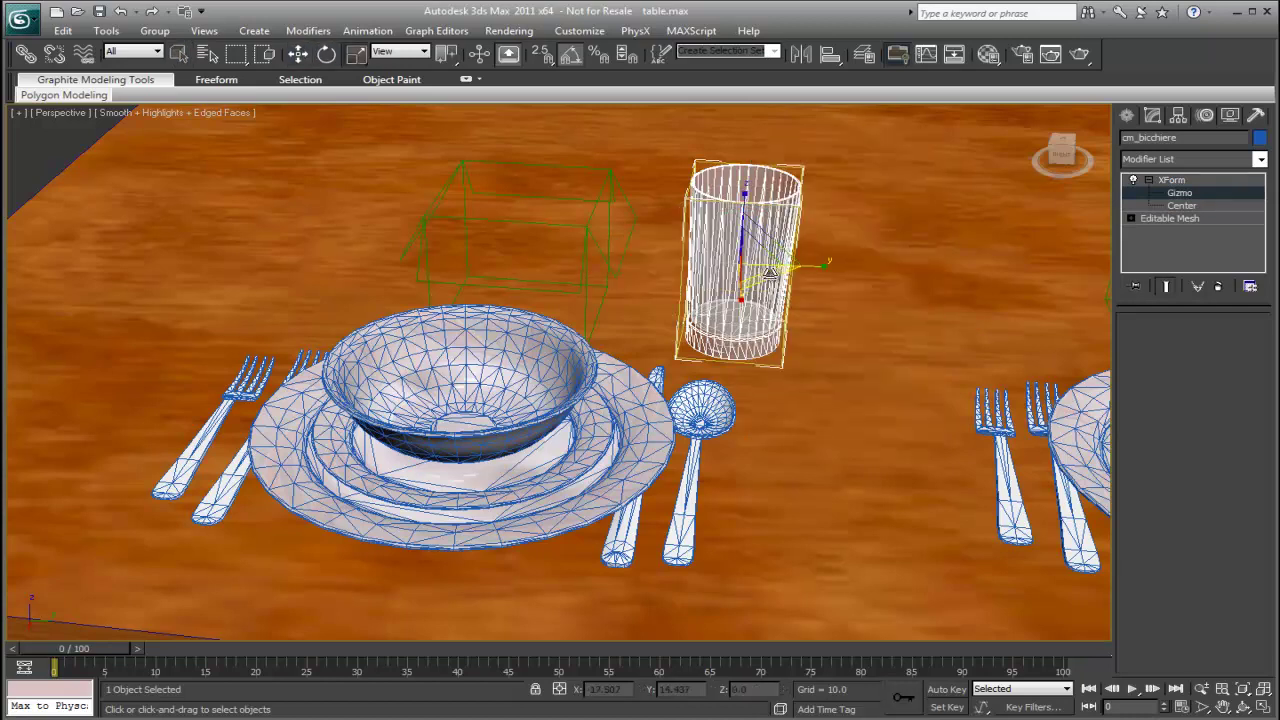
pyautogui.moveTo(792, 318); pyautogui.dragTo(795, 293)
pyautogui.press('w')
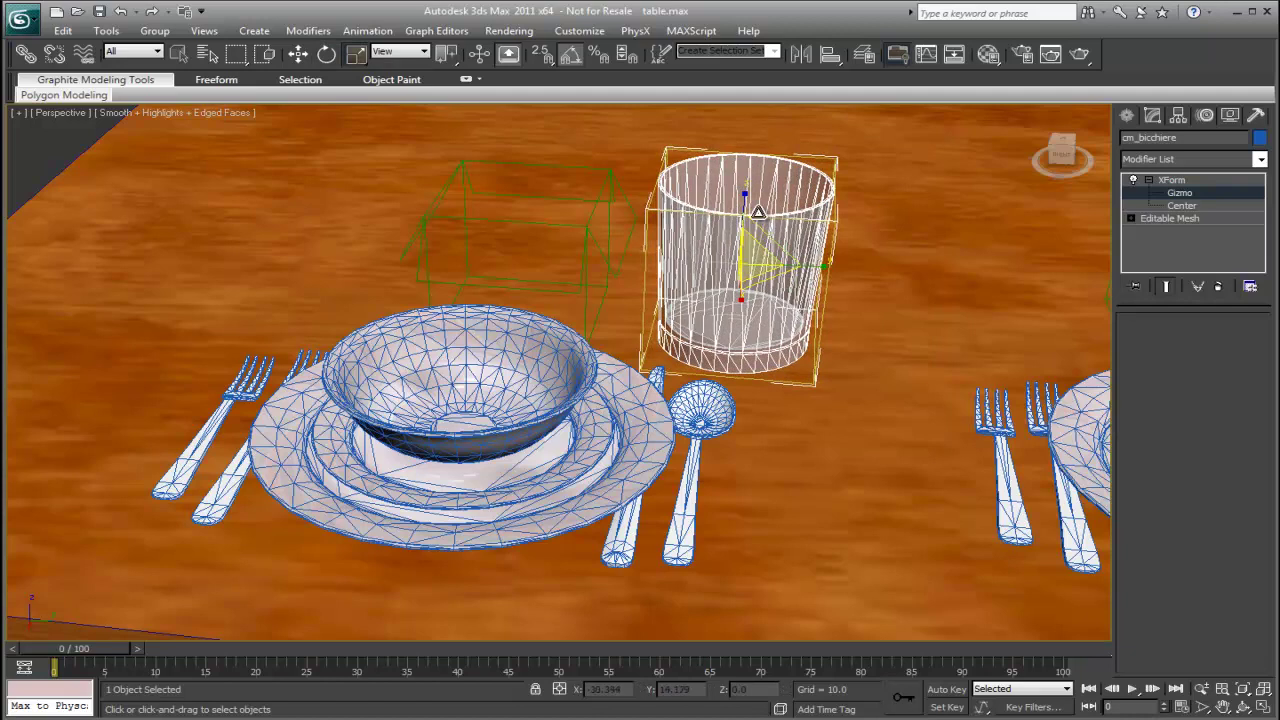
pyautogui.hotkey('ctrl', 'z')
pyautogui.rightClick(746, 206)
pyautogui.click(760, 212)
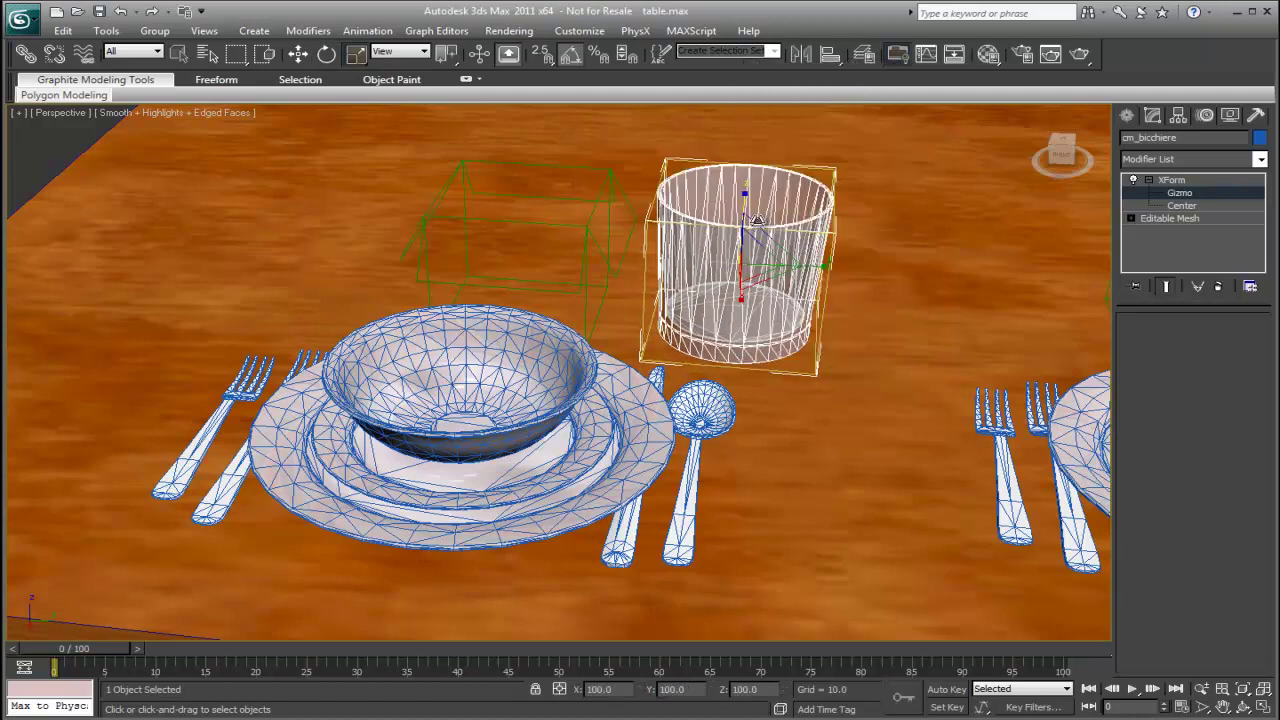
pyautogui.moveTo(744, 204); pyautogui.dragTo(740, 228)
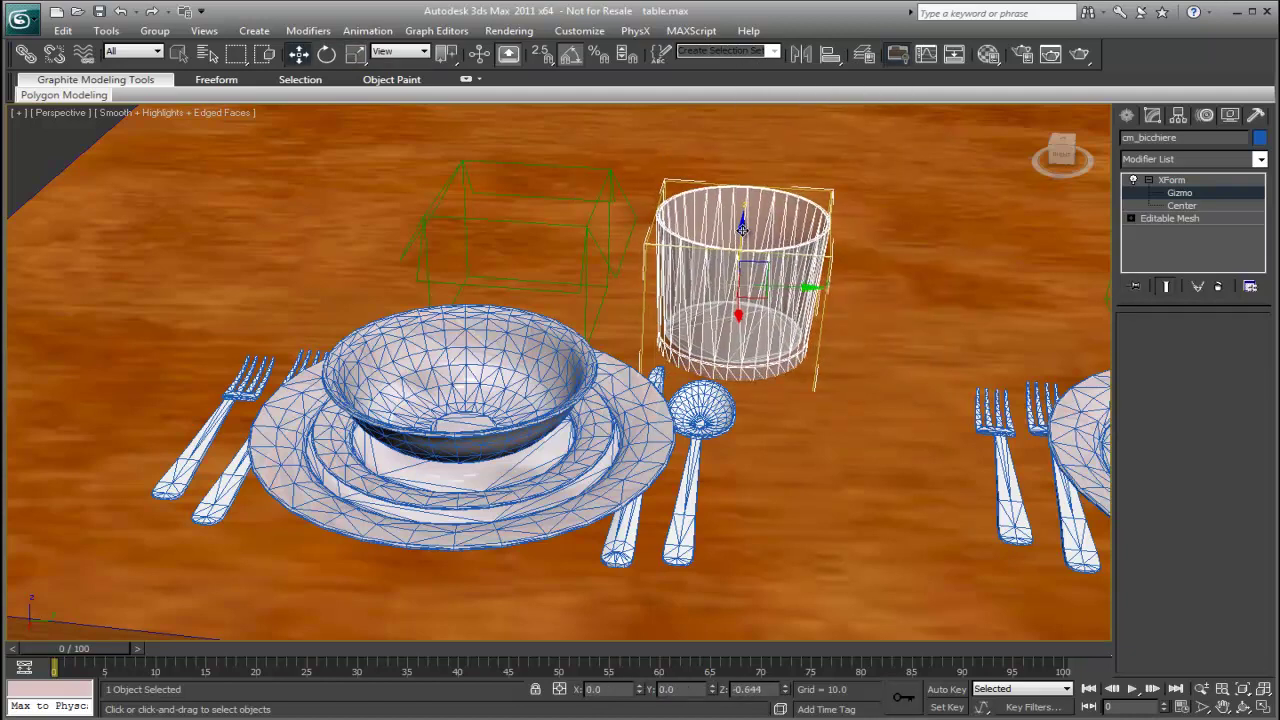
# Step: Leave the gizmo level, rotate the left setting's outer fork slightly and move it to a Y position of about -4.29
pyautogui.rightClick(224, 410)
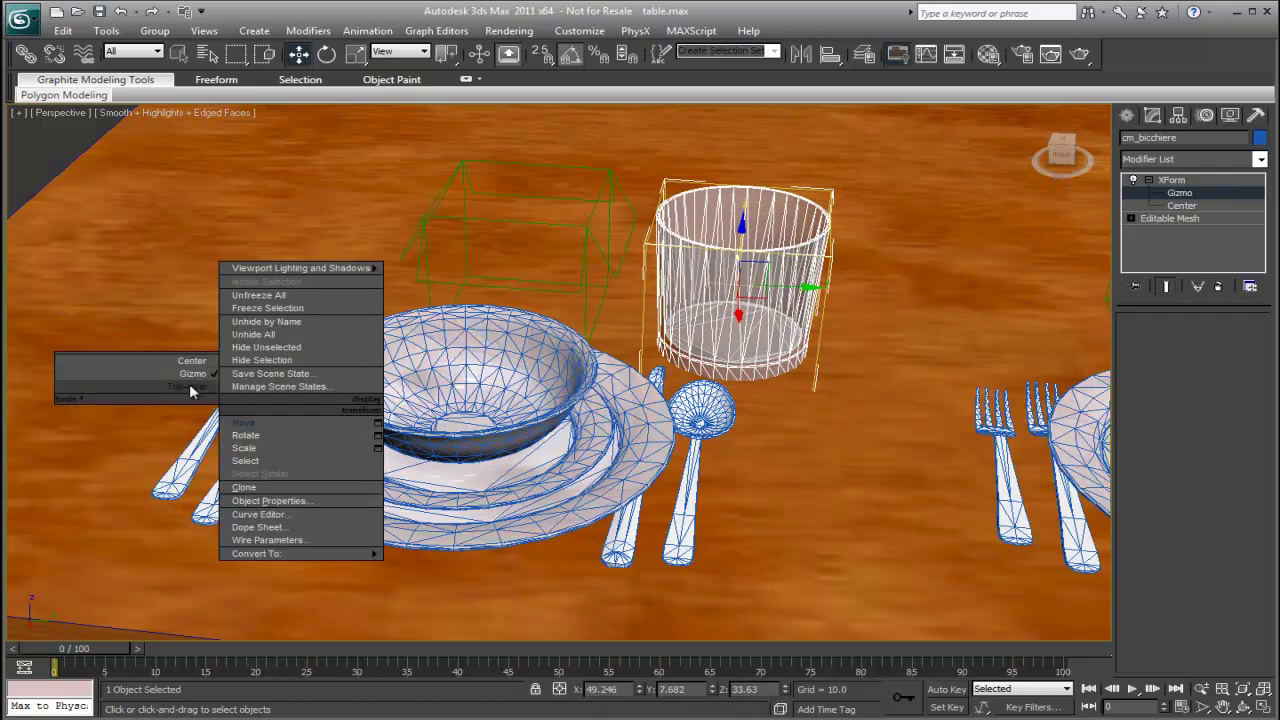
pyautogui.click(190, 374)
pyautogui.click(220, 419)
pyautogui.rightClick(226, 422)
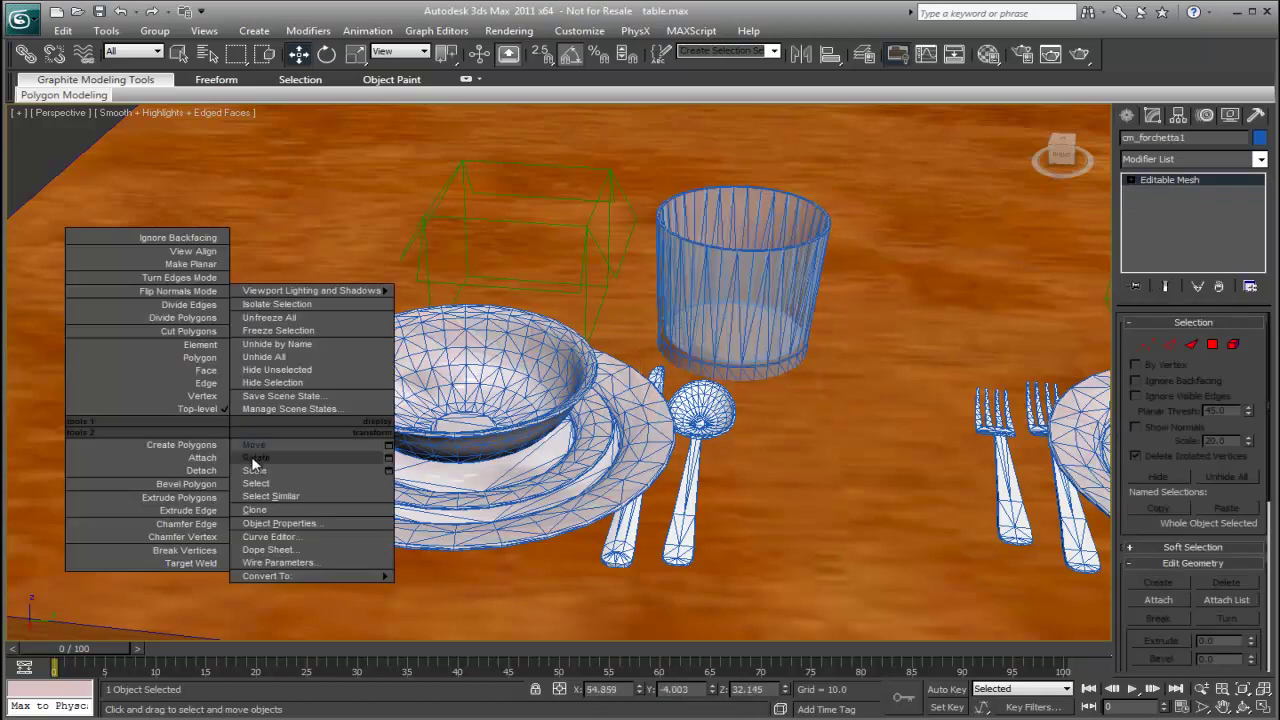
pyautogui.click(234, 449)
pyautogui.moveTo(229, 449)
pyautogui.mouseDown()
pyautogui.moveTo(232, 460)
pyautogui.moveTo(233, 425)
pyautogui.mouseUp()
pyautogui.press('w')
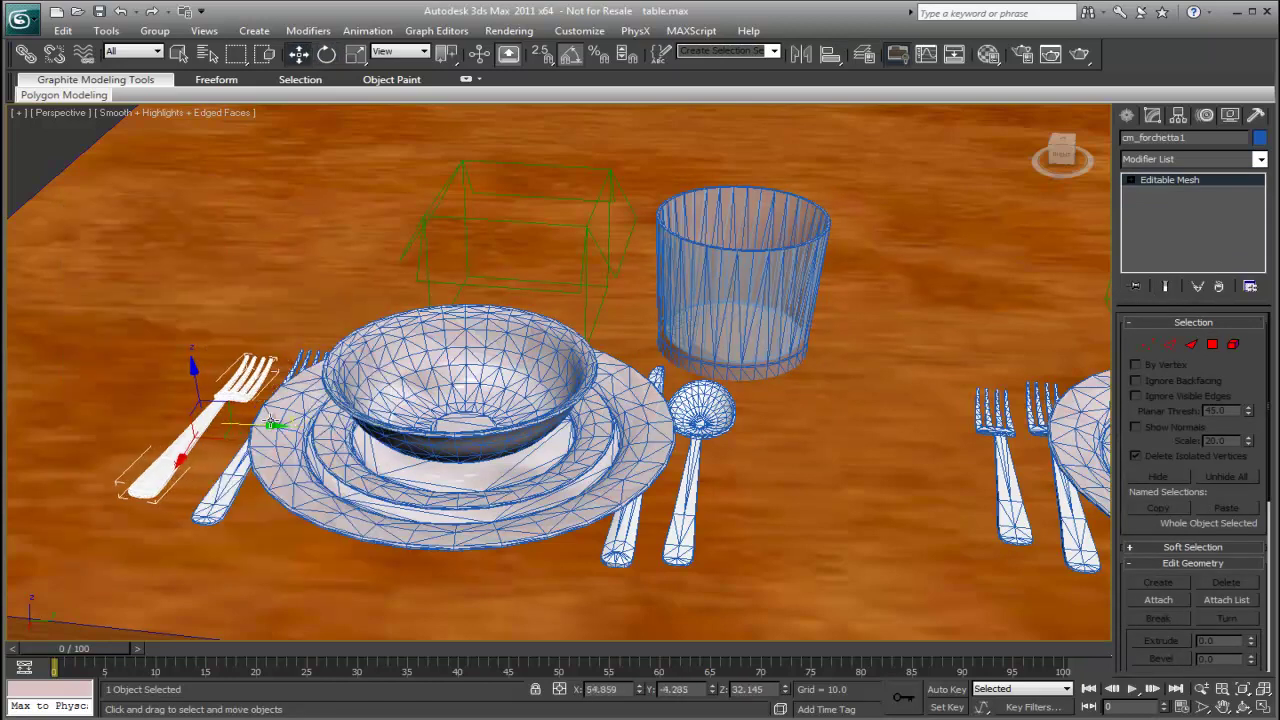
# Step: Rotate the left place setting's remaining spoon slightly about its vertical axis
pyautogui.click(683, 488)
pyautogui.rightClick(714, 491)
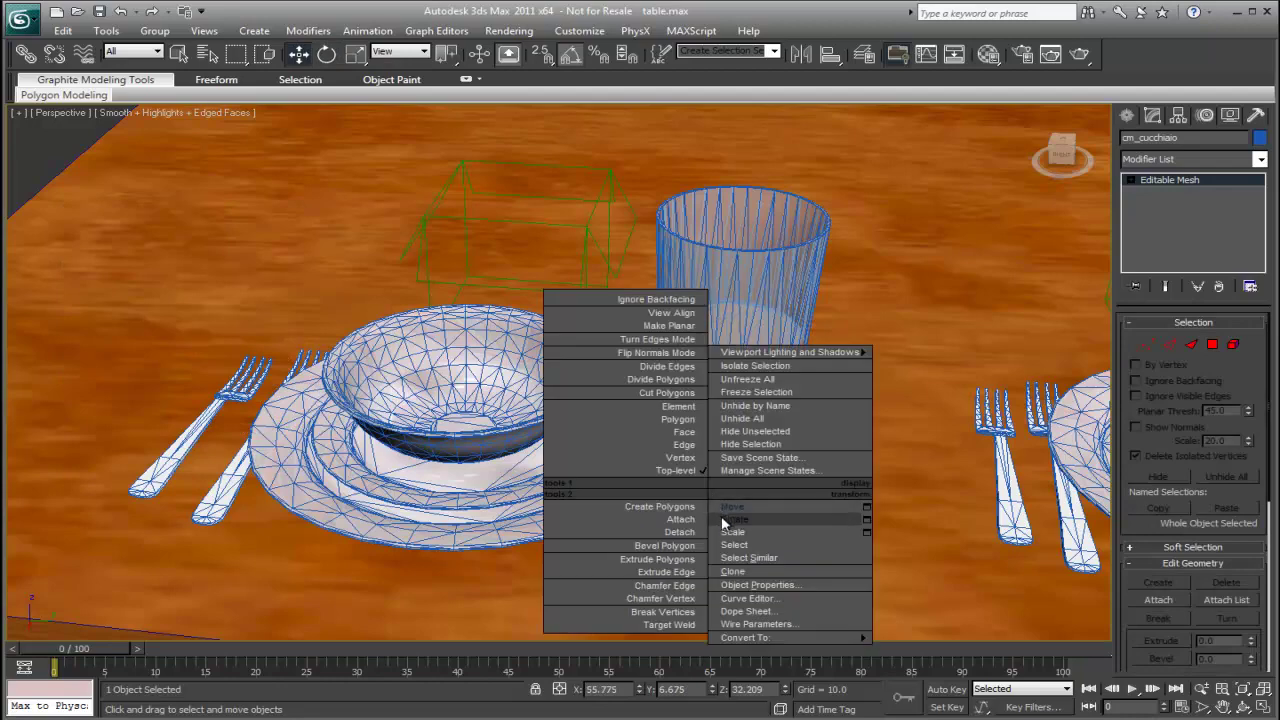
pyautogui.click(770, 519)
pyautogui.moveTo(725, 498); pyautogui.dragTo(732, 500)
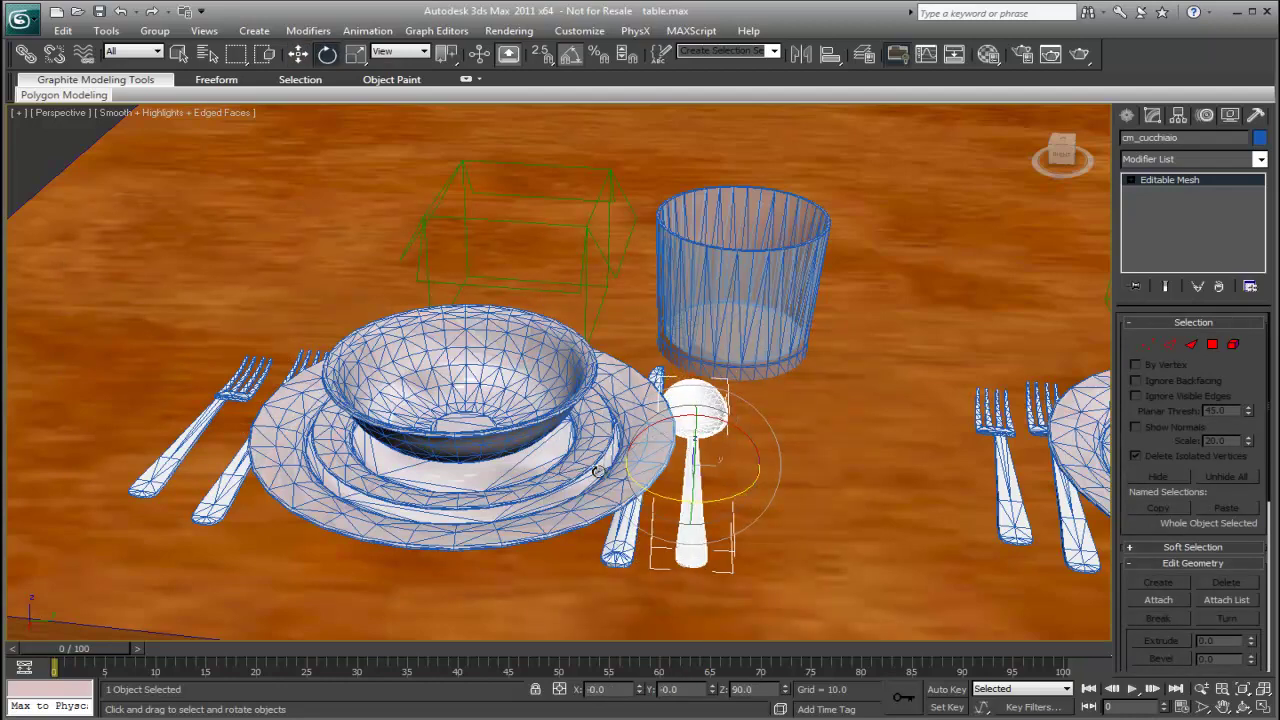
pyautogui.scroll(-5, 561, 471)
pyautogui.moveTo(561, 471); pyautogui.dragTo(252, 494, button='middle')
pyautogui.moveTo(395, 478); pyautogui.dragTo(357, 486, button='middle')
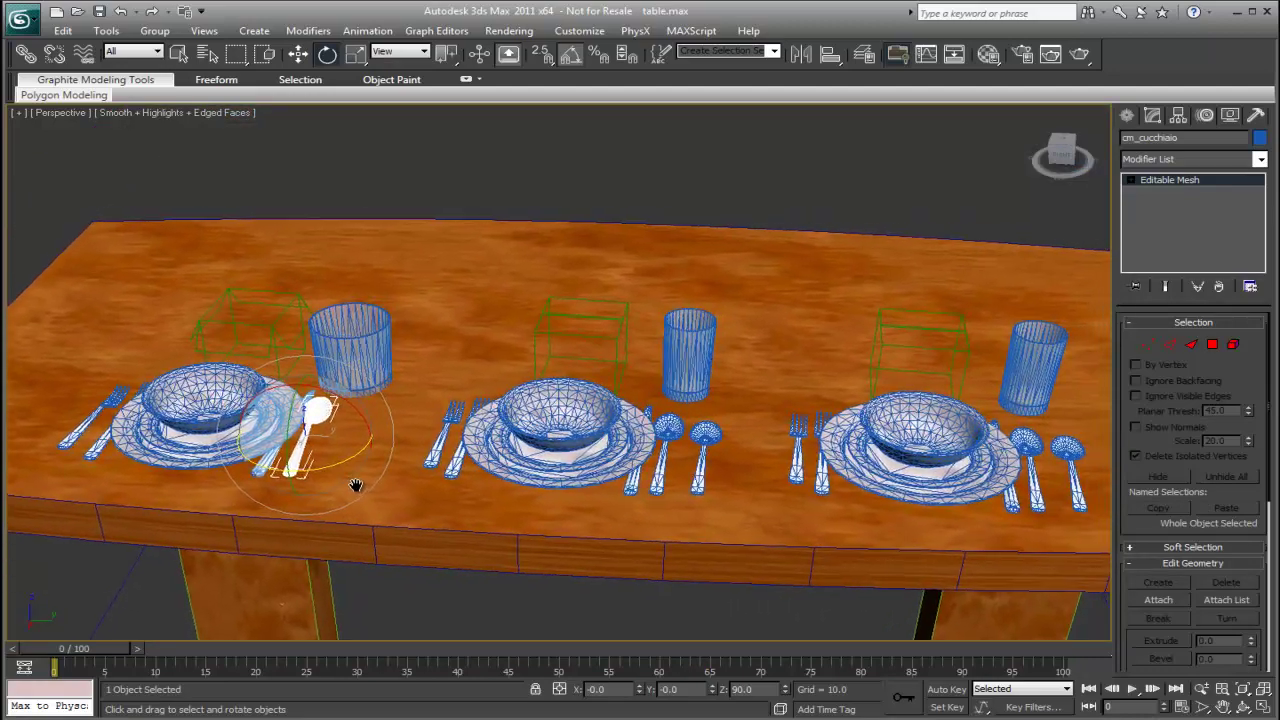
# Step: Save the left container's local definition over the existing Place Setting.maxc in the place-setting folder
pyautogui.click(266, 323)
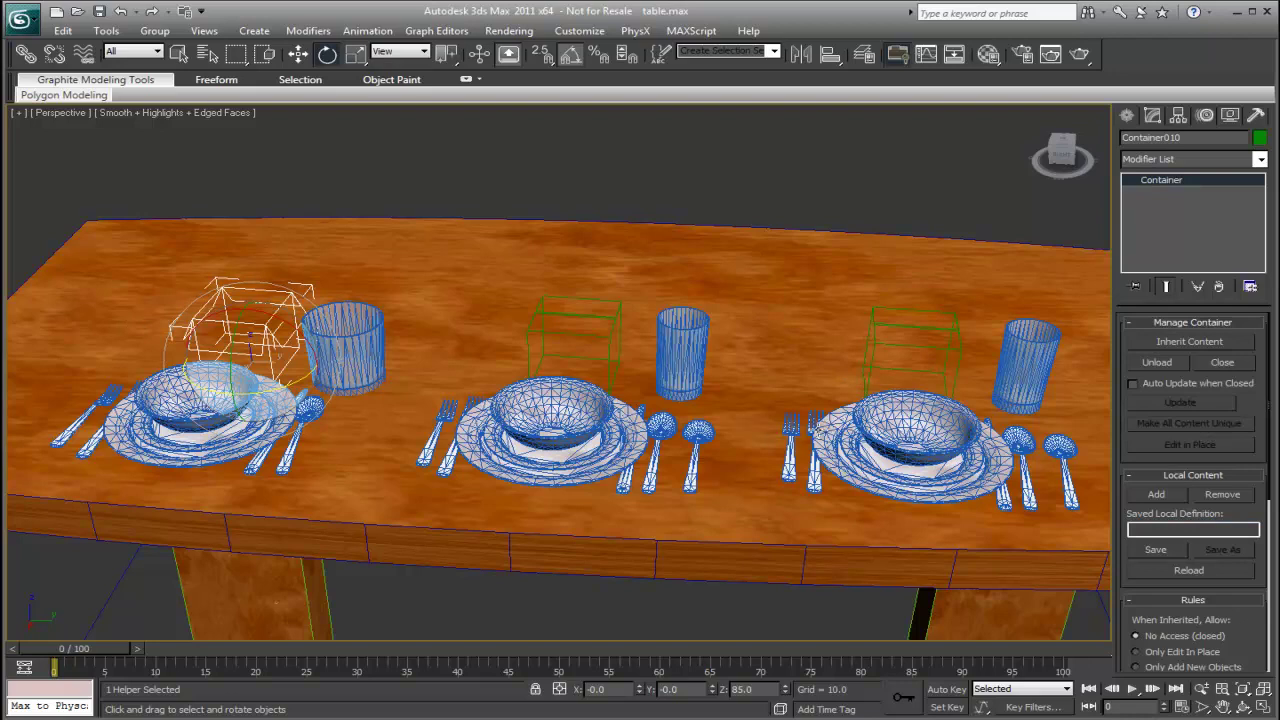
pyautogui.click(1155, 550)
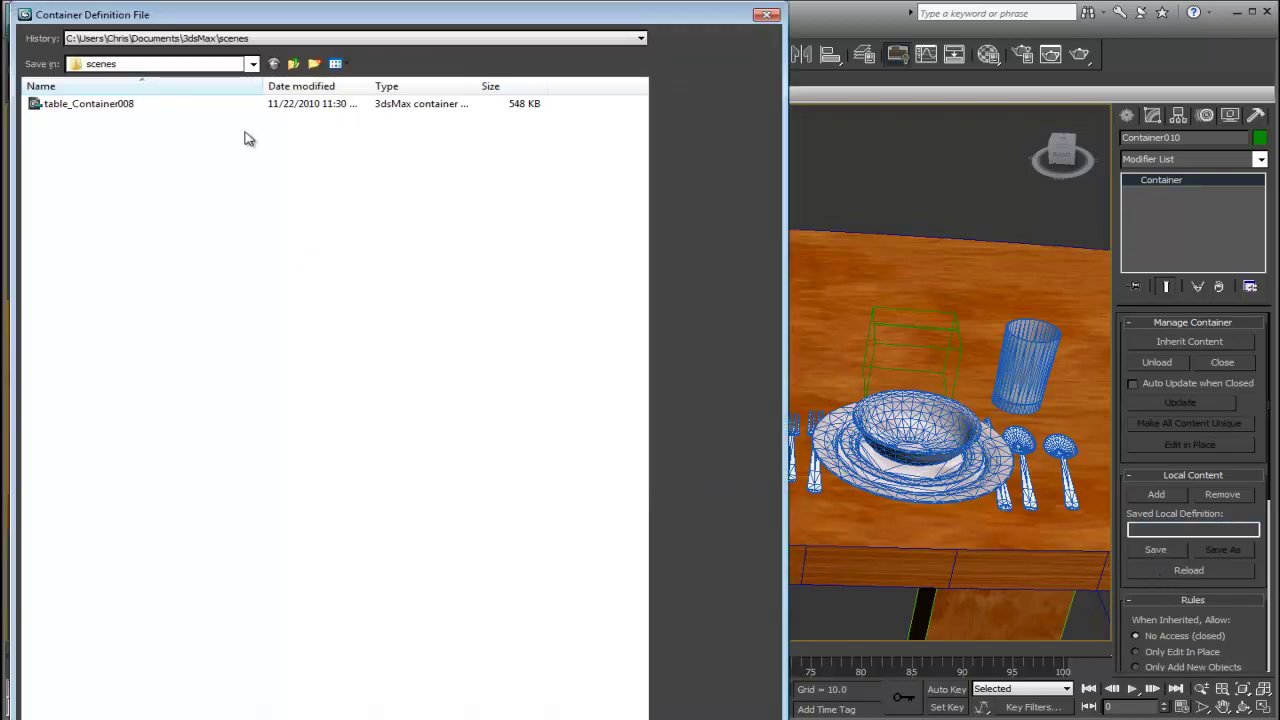
pyautogui.click(225, 38)
pyautogui.click(224, 57)
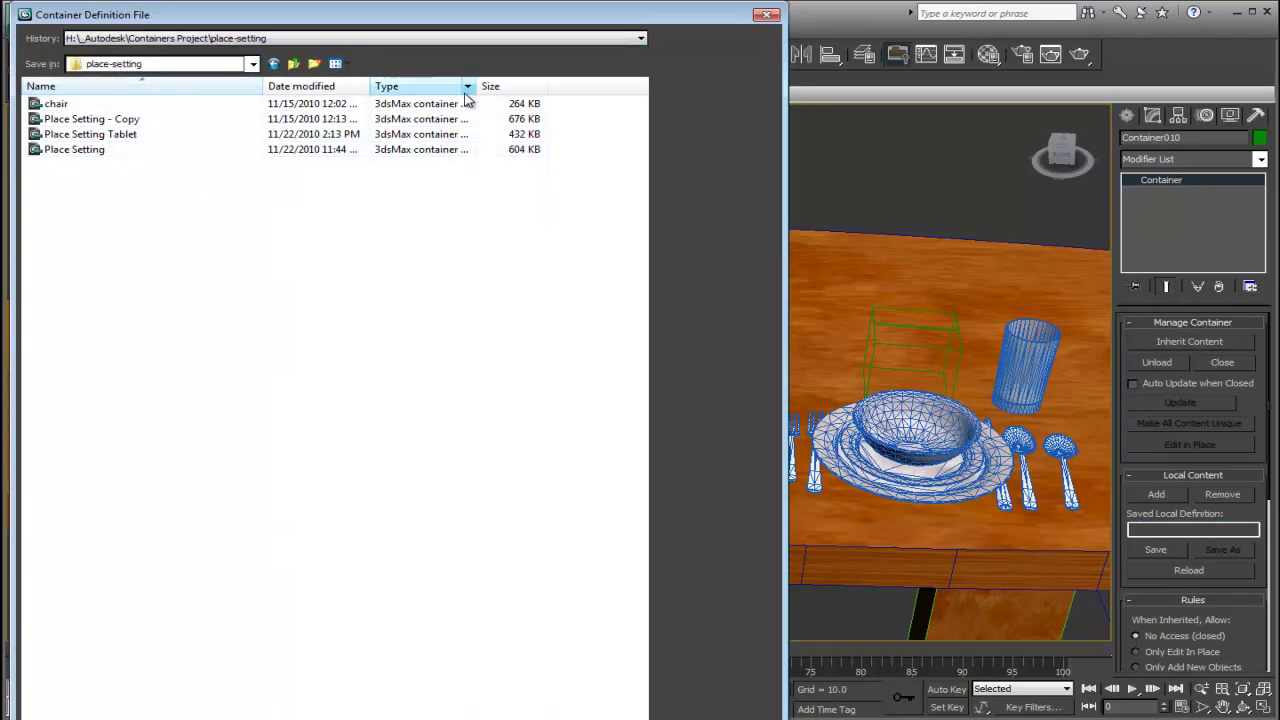
pyautogui.moveTo(480, 86); pyautogui.dragTo(563, 88)
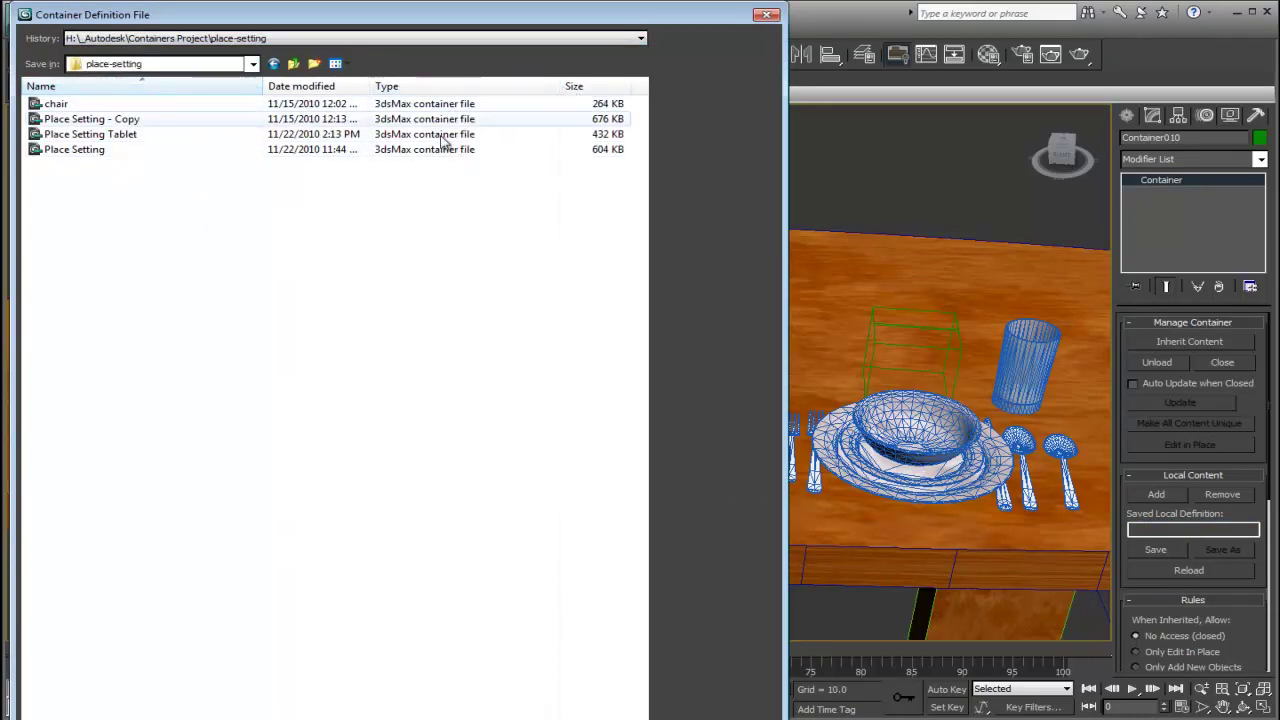
pyautogui.click(72, 151)
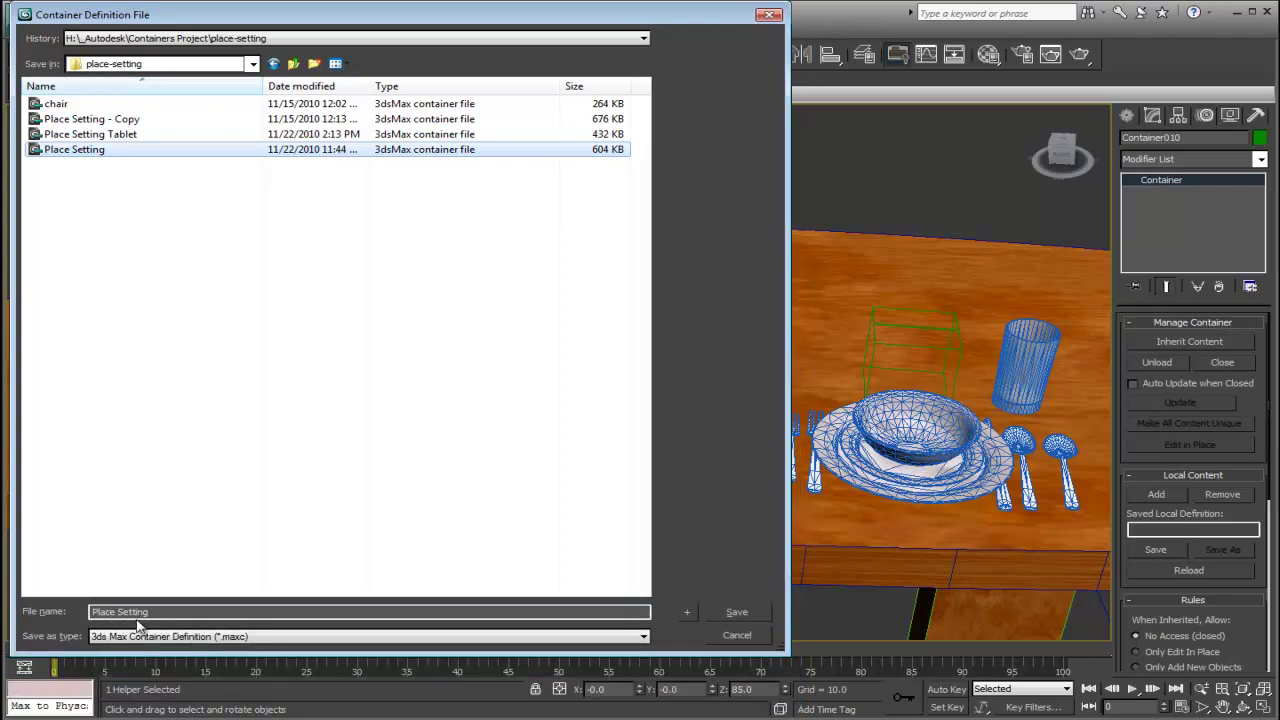
pyautogui.click(737, 612)
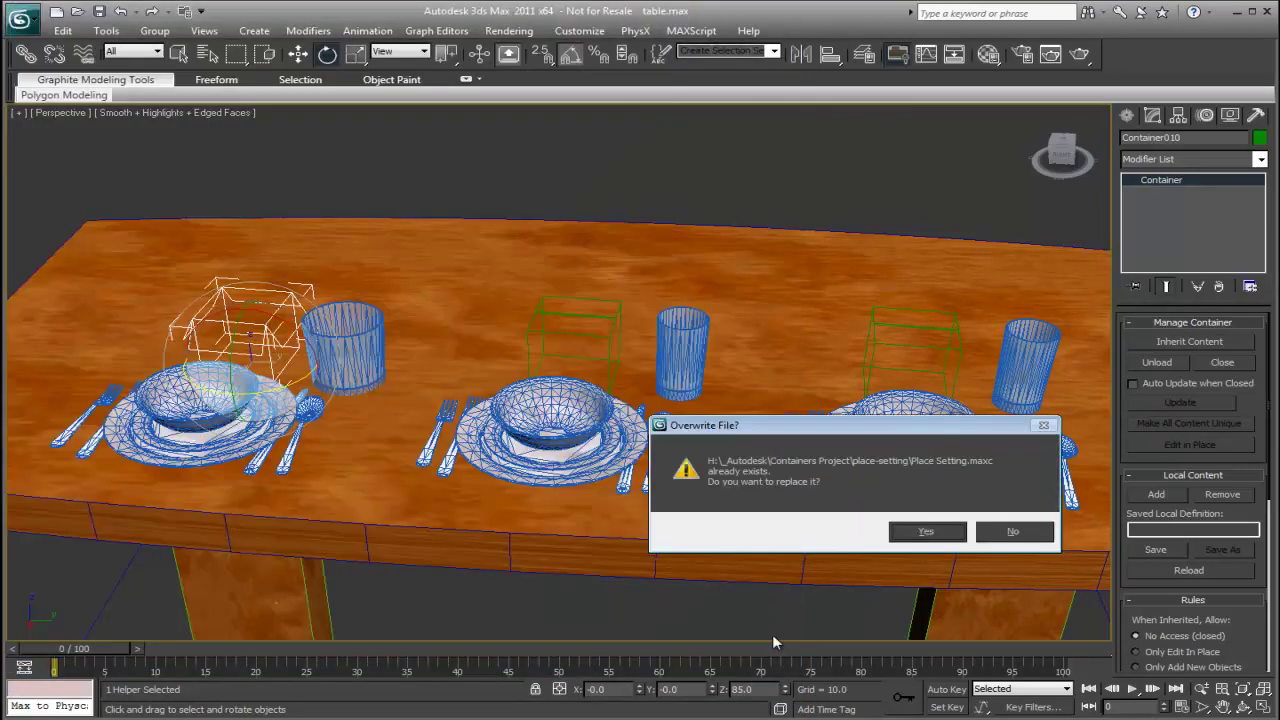
pyautogui.click(927, 532)
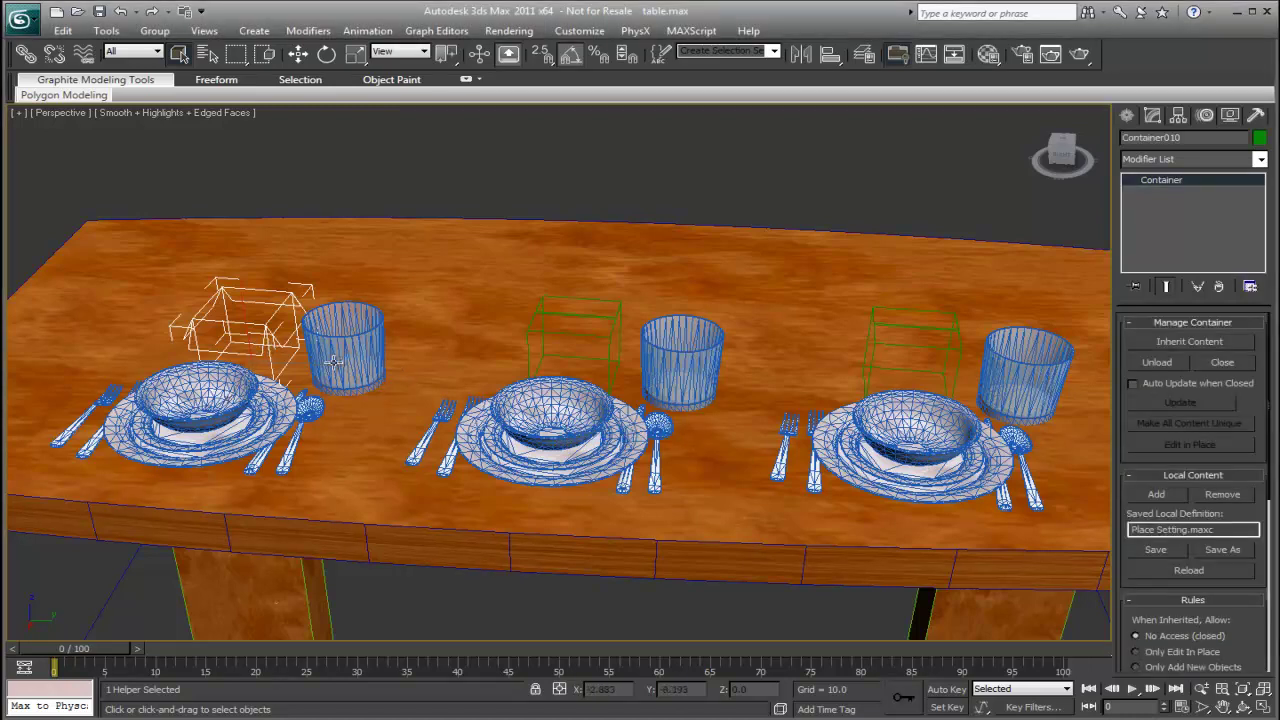
# Step: Scale the left place setting's glass down to a narrow, slim shape using its XForm gizmo
pyautogui.click(191, 385)
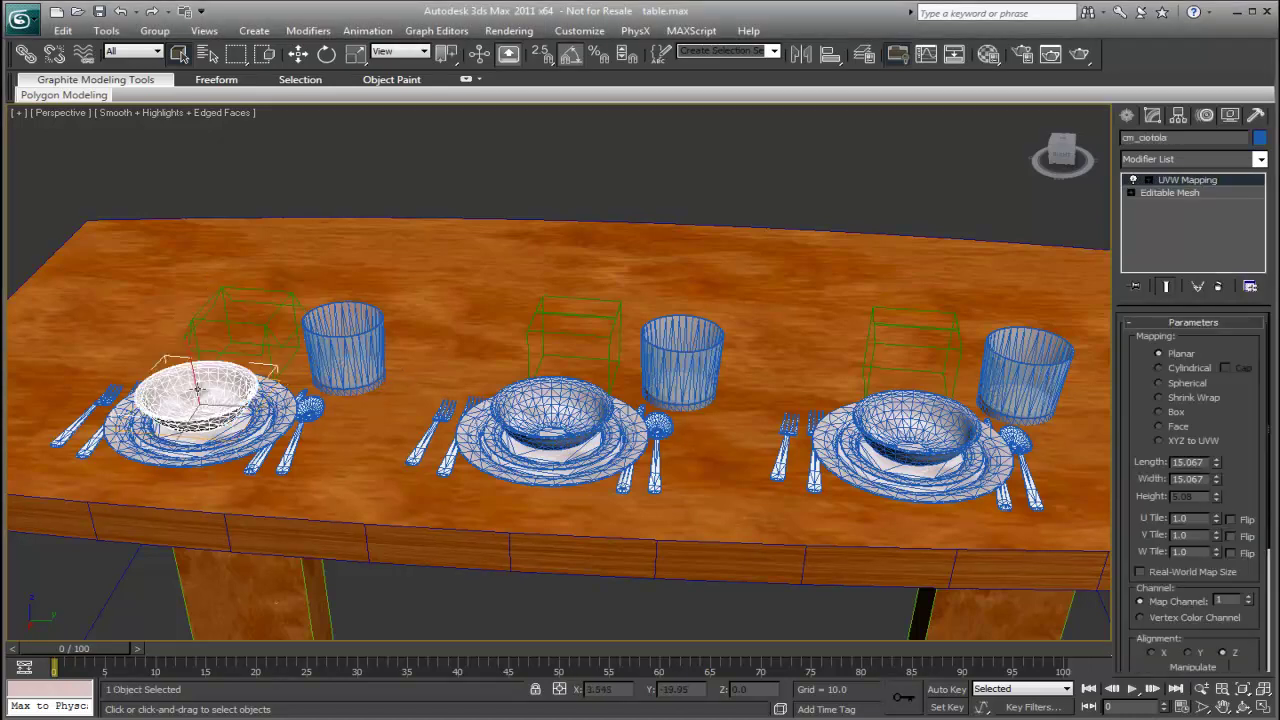
pyautogui.click(337, 343)
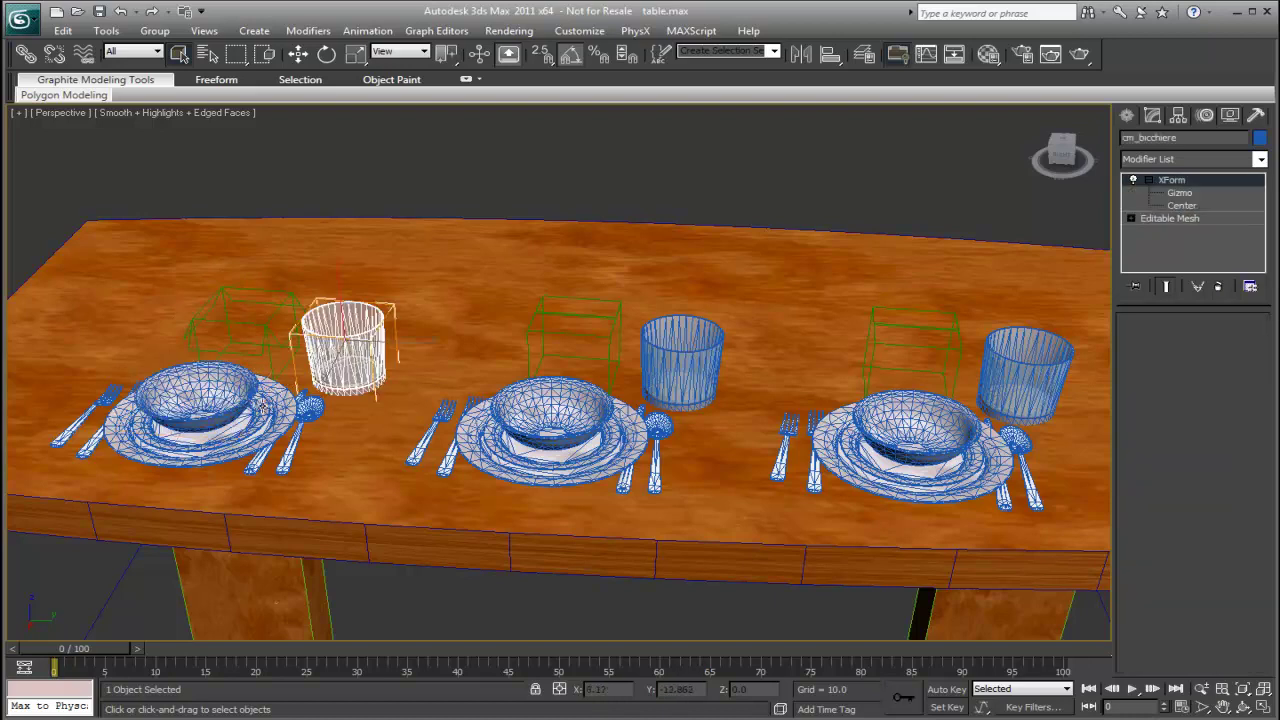
pyautogui.rightClick(330, 356)
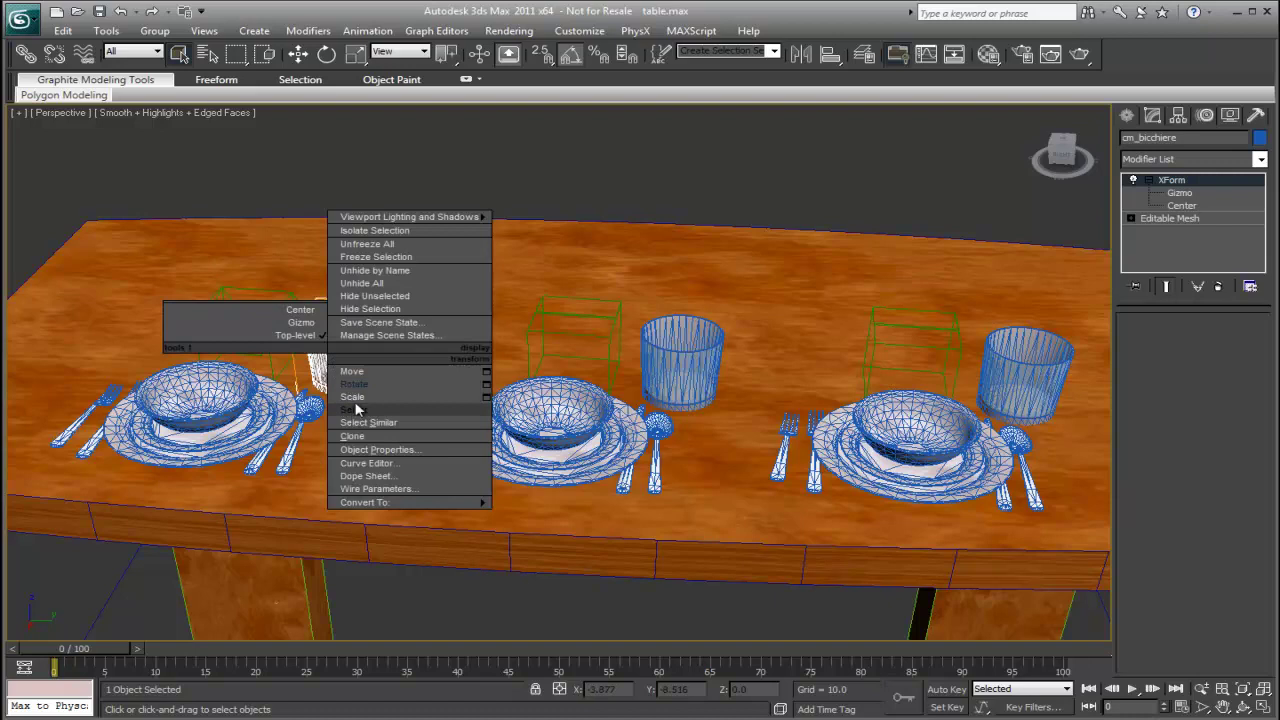
pyautogui.click(301, 322)
pyautogui.rightClick(356, 366)
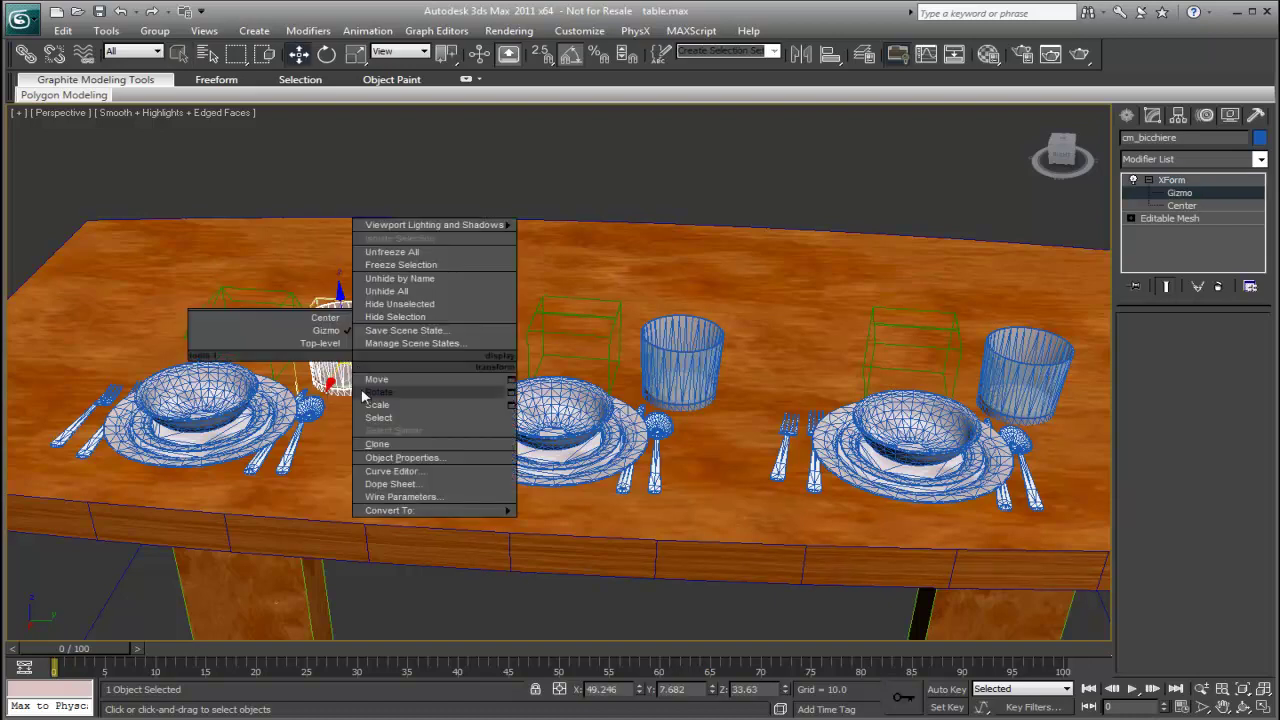
pyautogui.click(376, 404)
pyautogui.moveTo(360, 350); pyautogui.dragTo(283, 346)
# Step: Move the slim glass's gizmo slightly back onto the table, leave gizmo level and clone the glass beside itself at about Y 5.63
pyautogui.rightClick(349, 358)
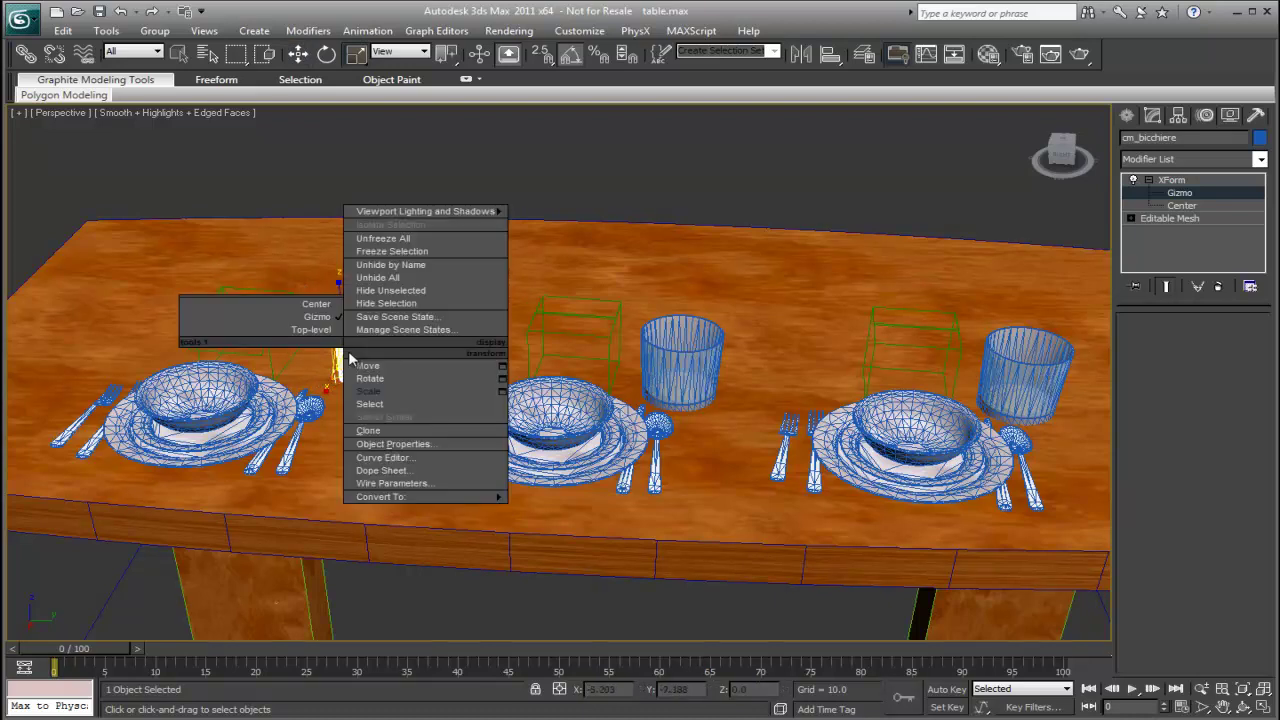
pyautogui.click(362, 365)
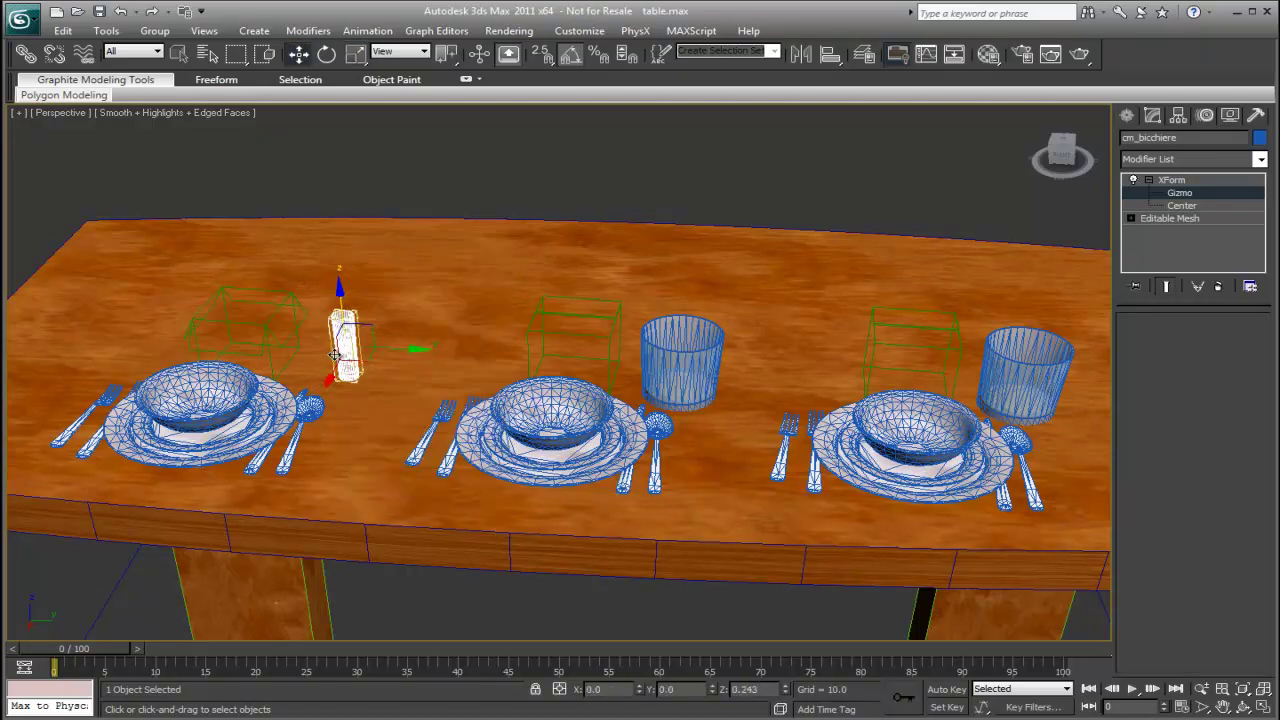
pyautogui.moveTo(335, 355)
pyautogui.mouseDown()
pyautogui.moveTo(310, 350)
pyautogui.moveTo(376, 342)
pyautogui.moveTo(360, 340)
pyautogui.mouseUp()
pyautogui.rightClick(338, 343)
pyautogui.click(300, 323)
pyautogui.click(643, 434)
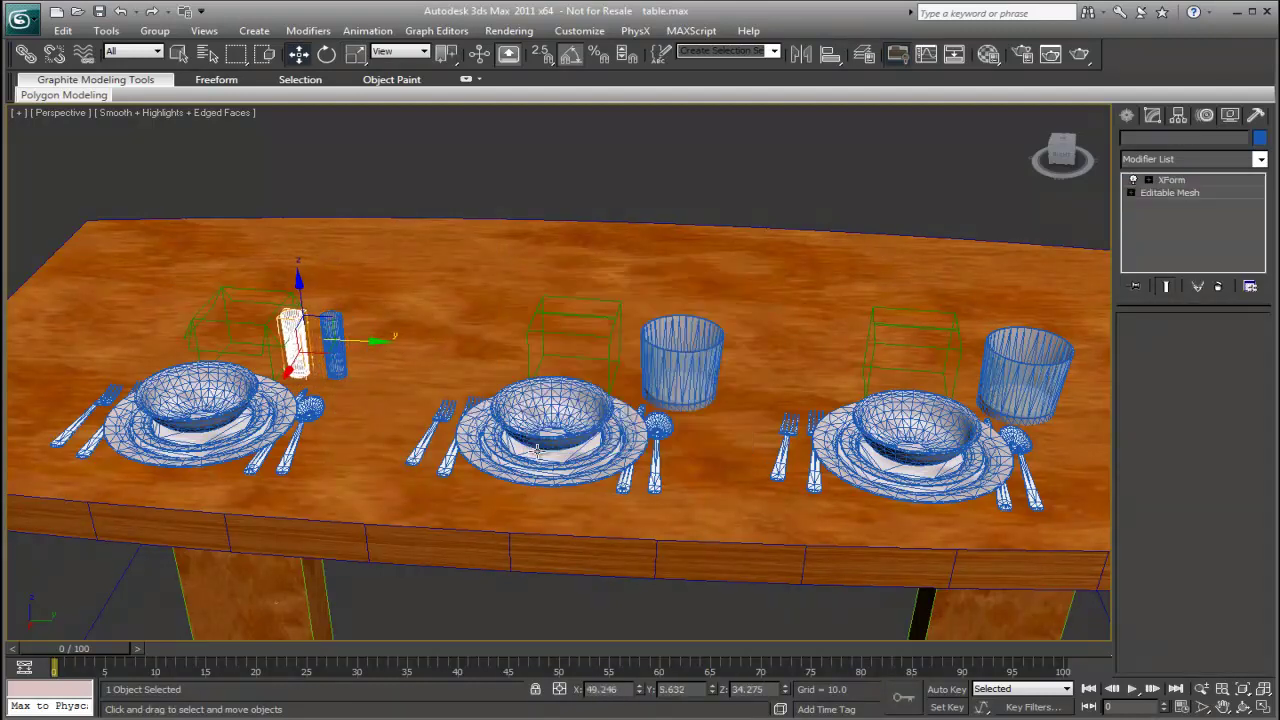
# Step: Delete the bowl and the outer fork from the left place setting
pyautogui.click(189, 386)
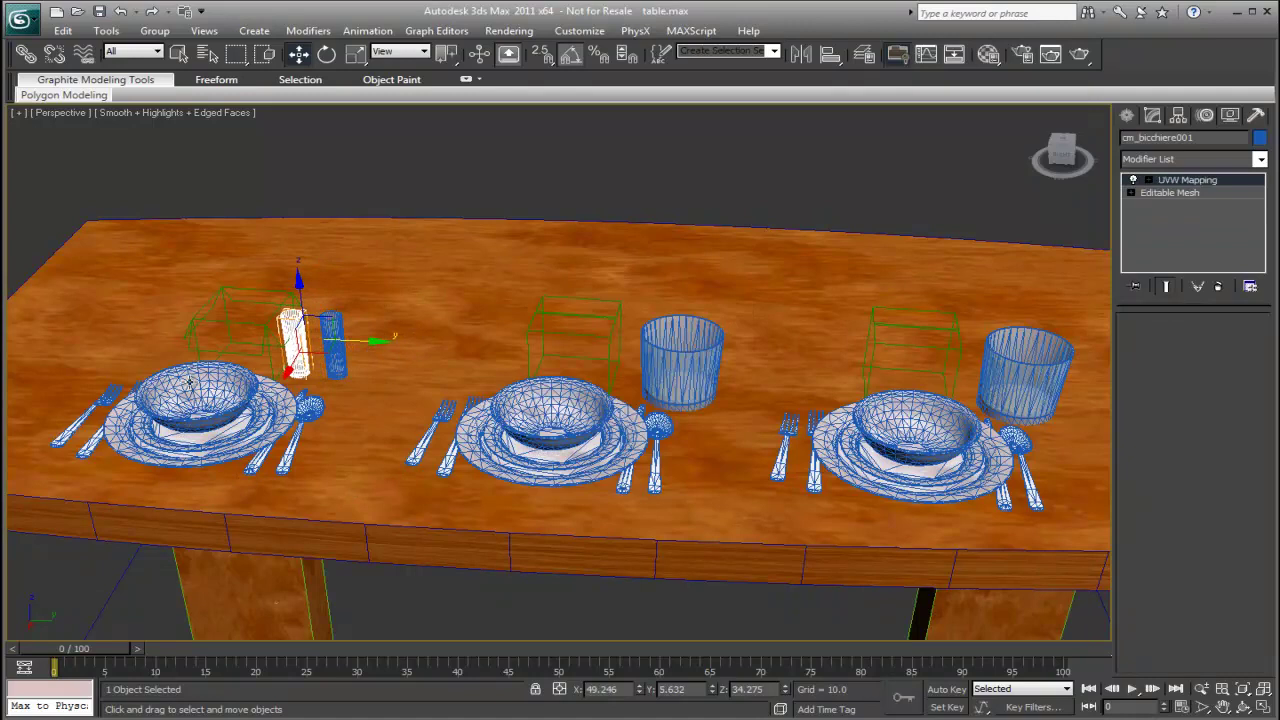
pyautogui.press('Delete')
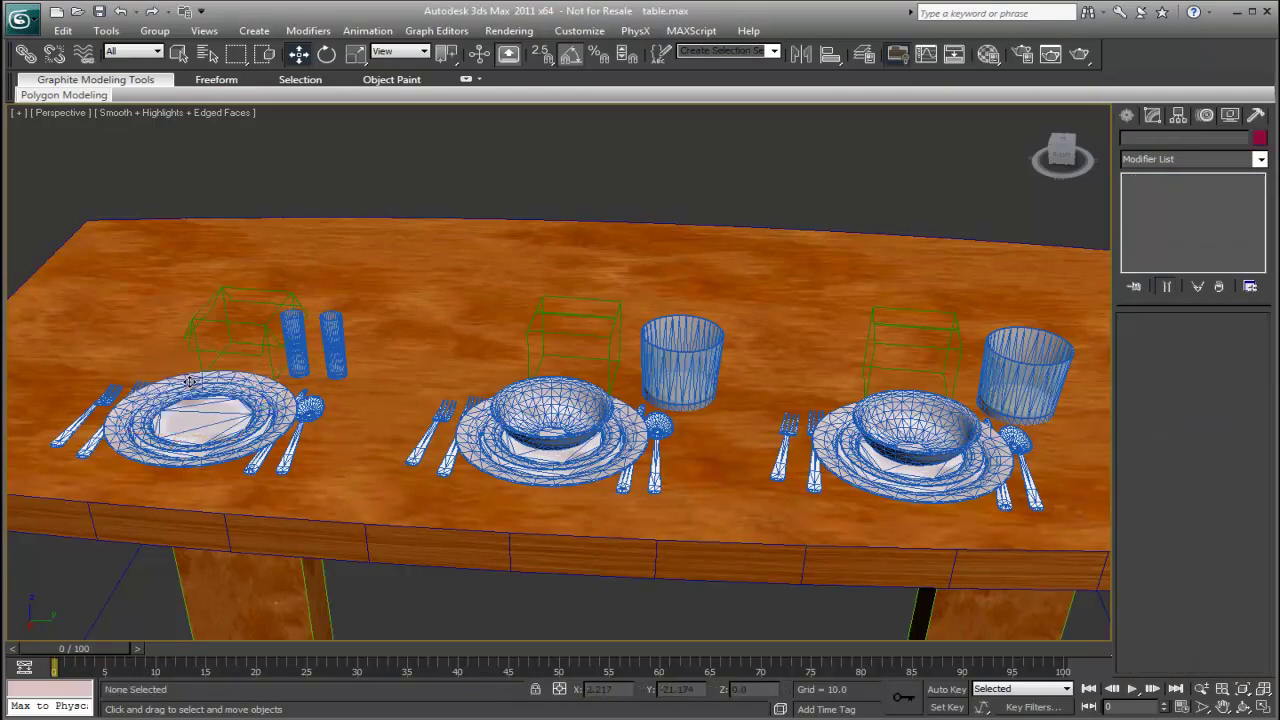
pyautogui.click(91, 412)
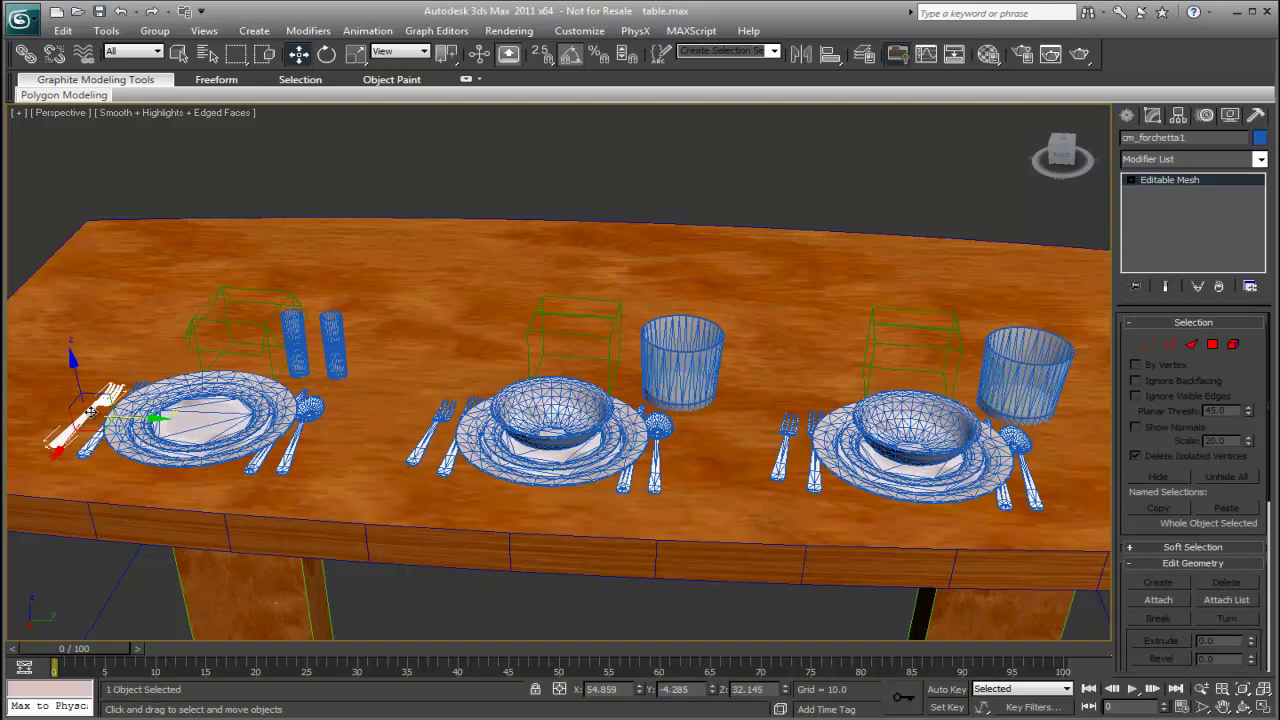
pyautogui.press('Delete')
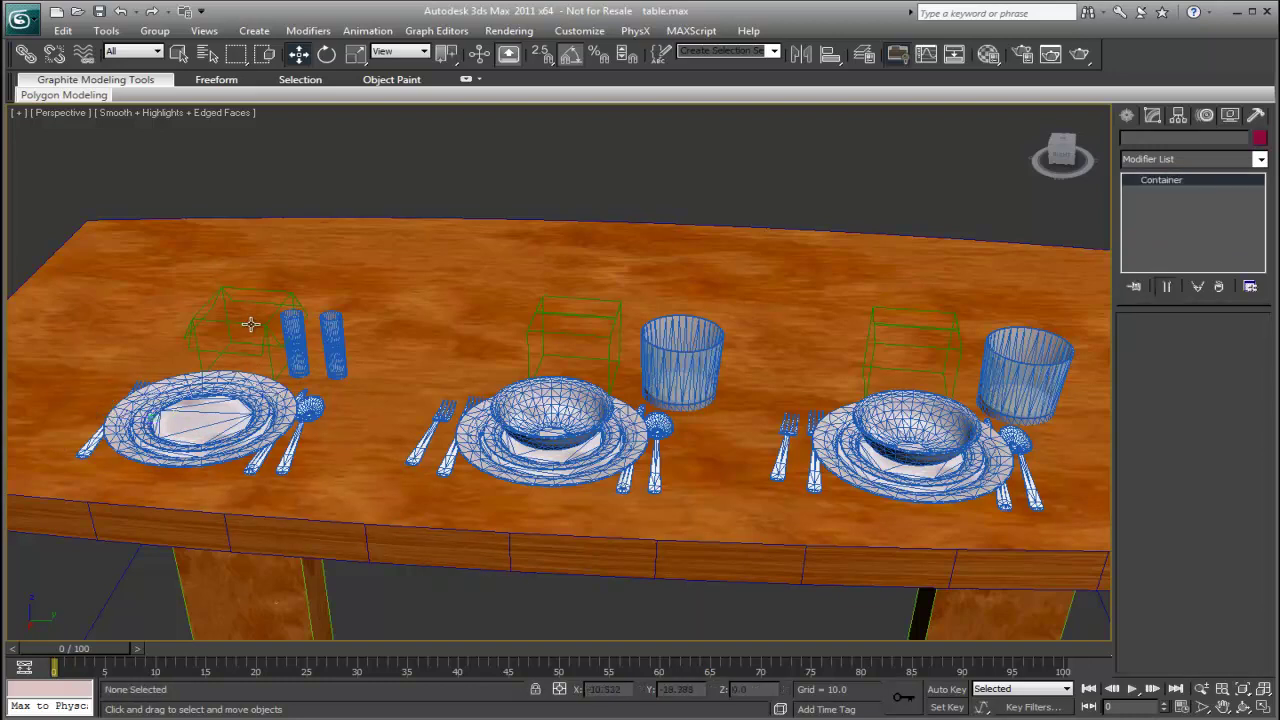
# Step: Save the left container's local definition as a new file named Place Setting-version2 in the place-setting folder
pyautogui.click(250, 323)
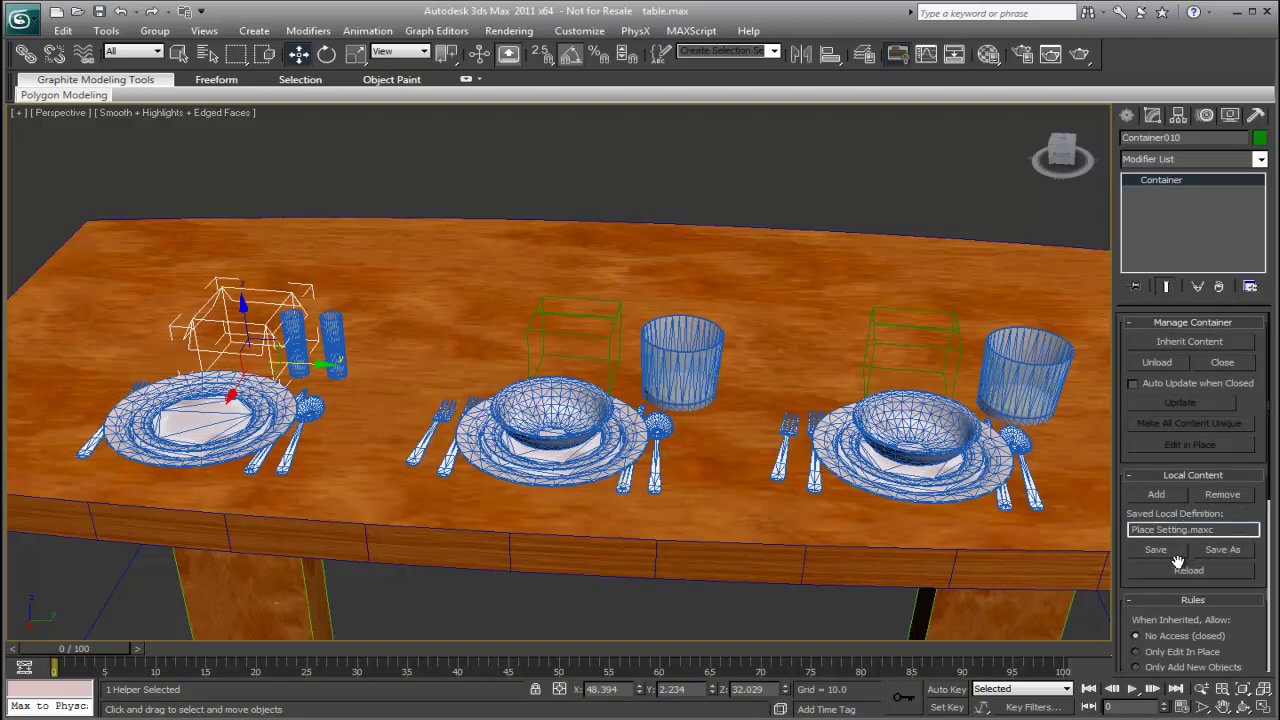
pyautogui.click(1223, 550)
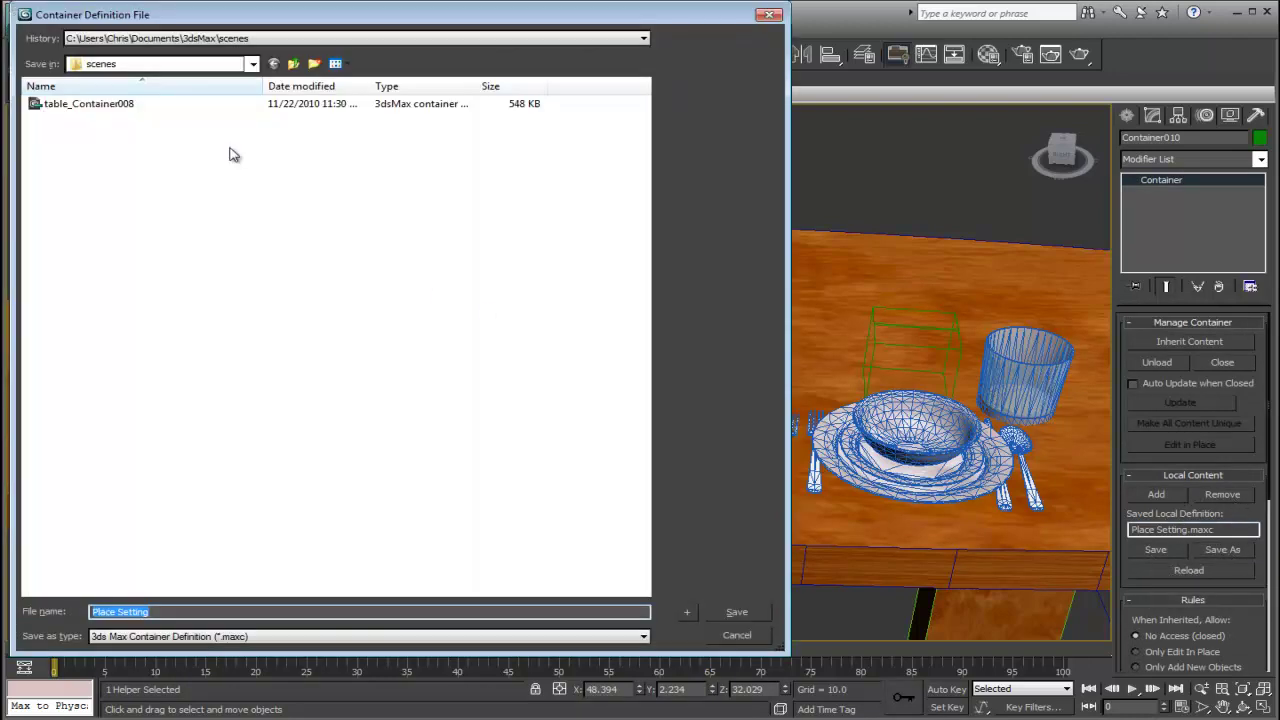
pyautogui.click(208, 40)
pyautogui.click(97, 131)
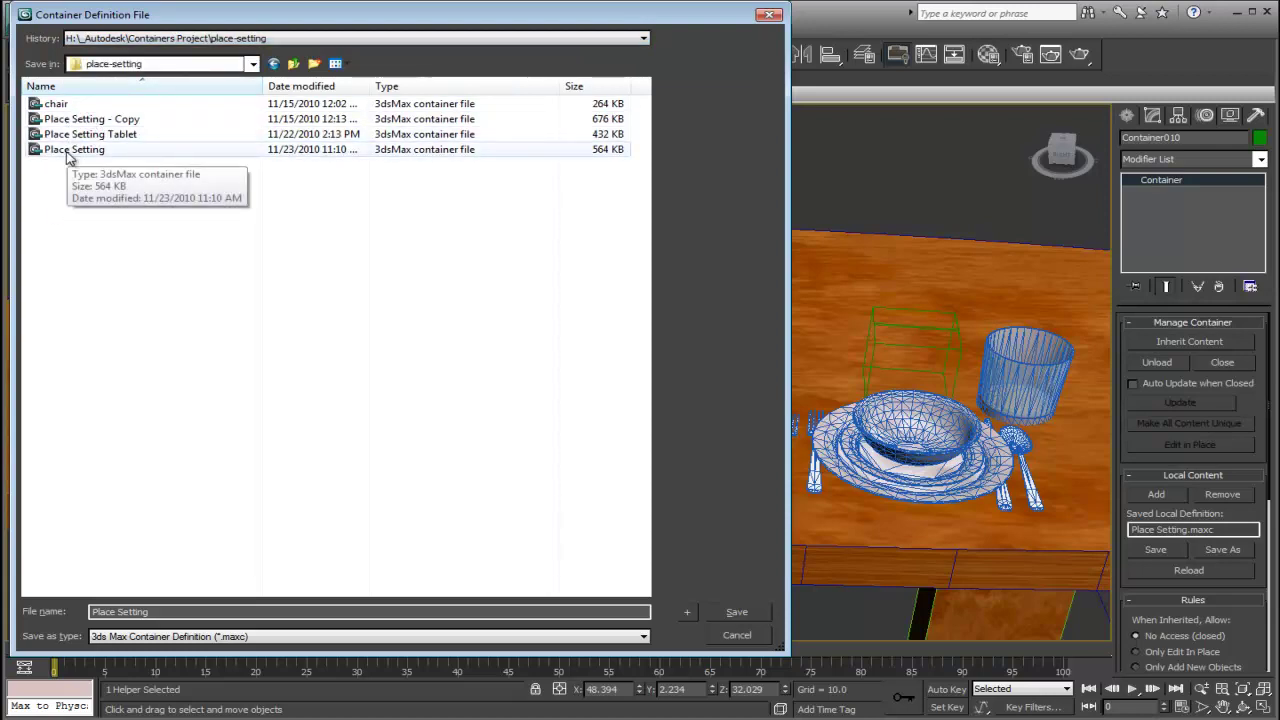
pyautogui.click(72, 150)
pyautogui.click(158, 614)
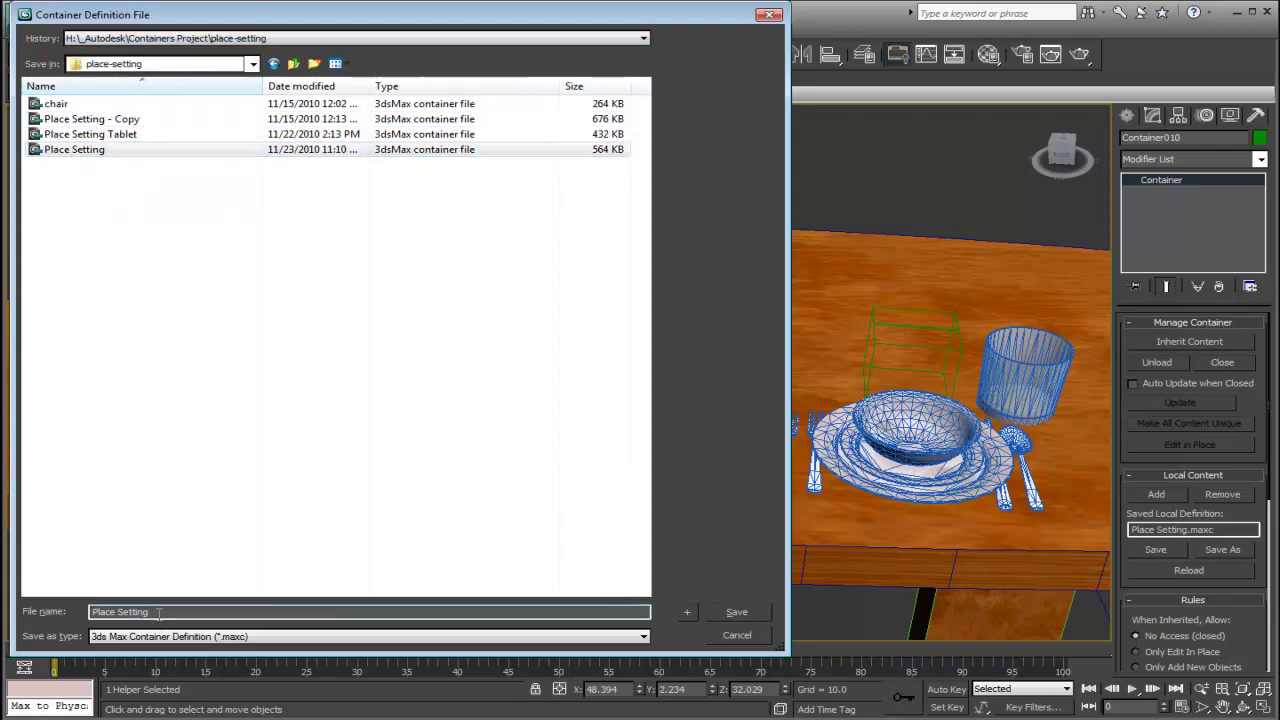
pyautogui.write('_')
pyautogui.press('BackSpace')
pyautogui.write('-')
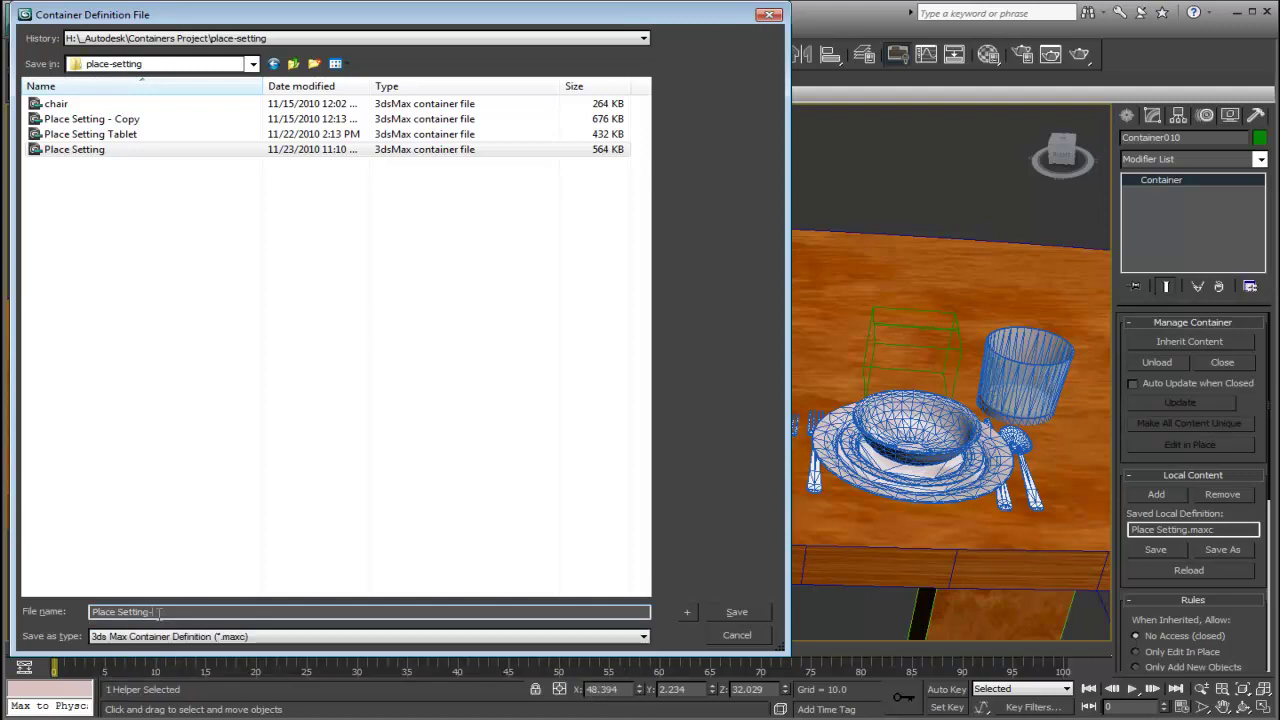
pyautogui.write('version2')
pyautogui.press('Return')
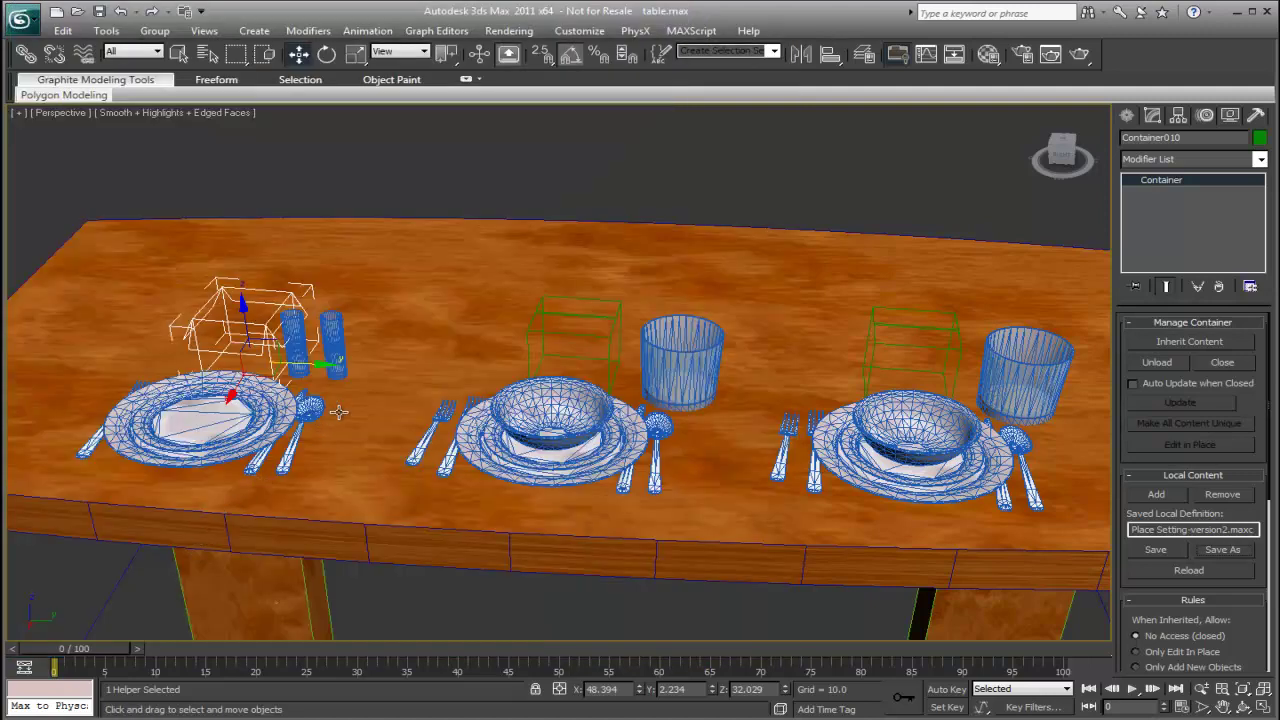
# Step: Undo the deletions of the left setting's outer fork and bowl, and delete its two slim glasses
pyautogui.click(248, 428)
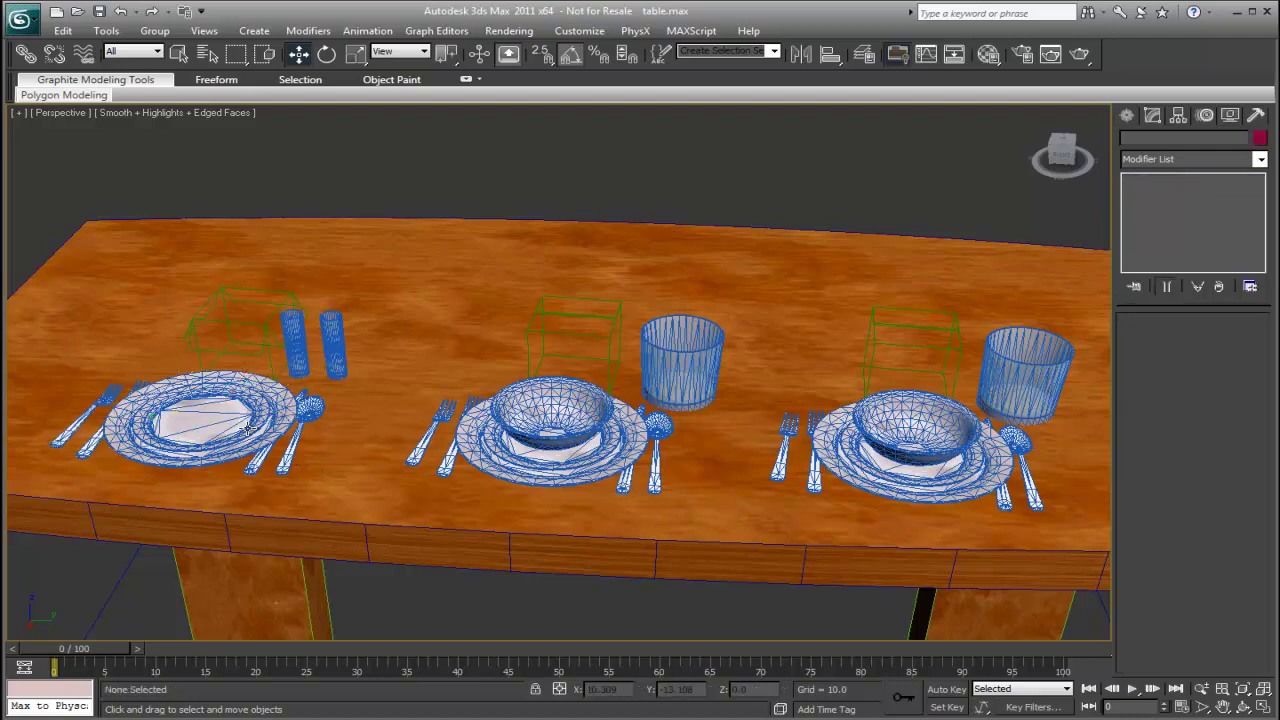
pyautogui.click(248, 428)
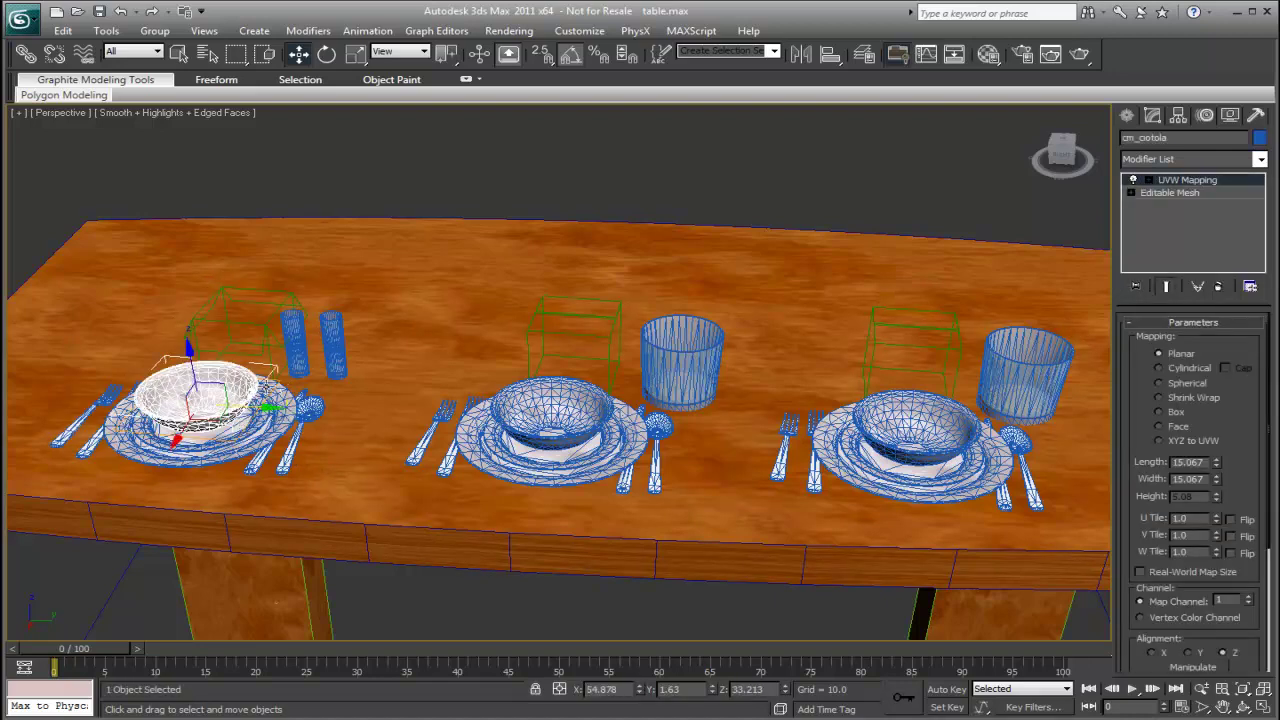
pyautogui.click(300, 348)
pyautogui.click(333, 340)
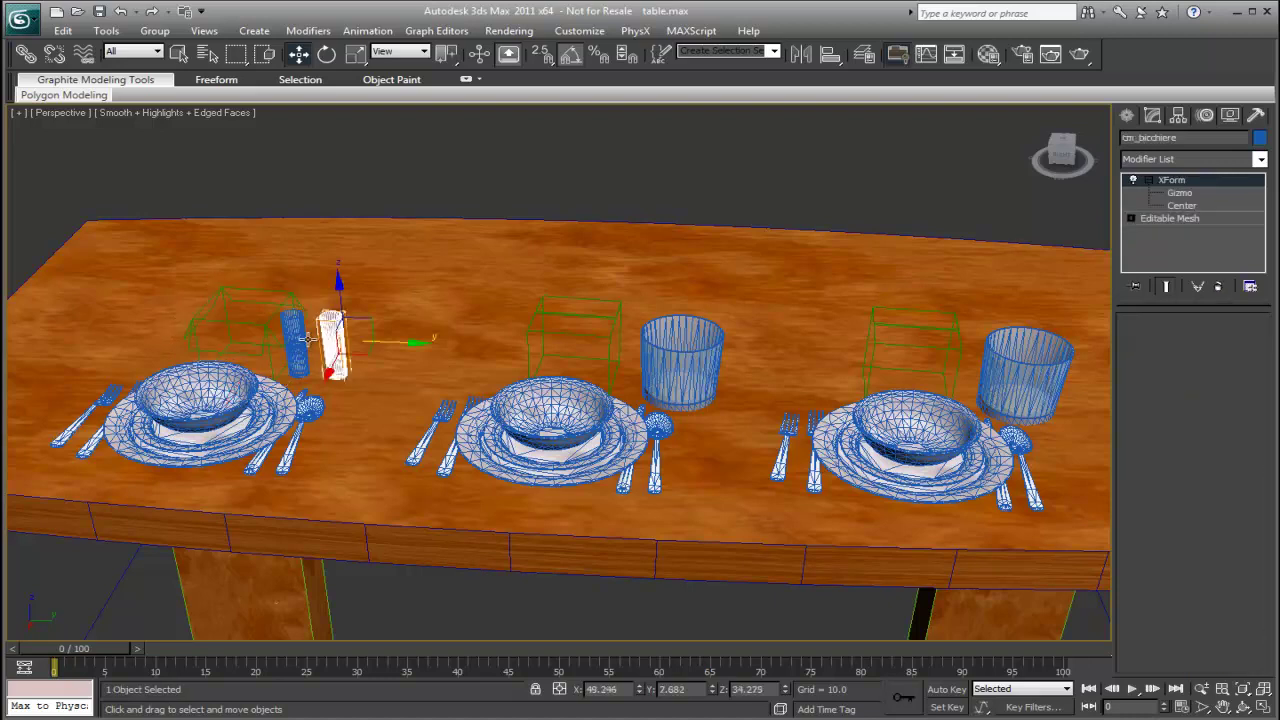
pyautogui.keyDown('ctrl'); pyautogui.click(298, 355); pyautogui.keyUp('ctrl')
pyautogui.press('Delete')
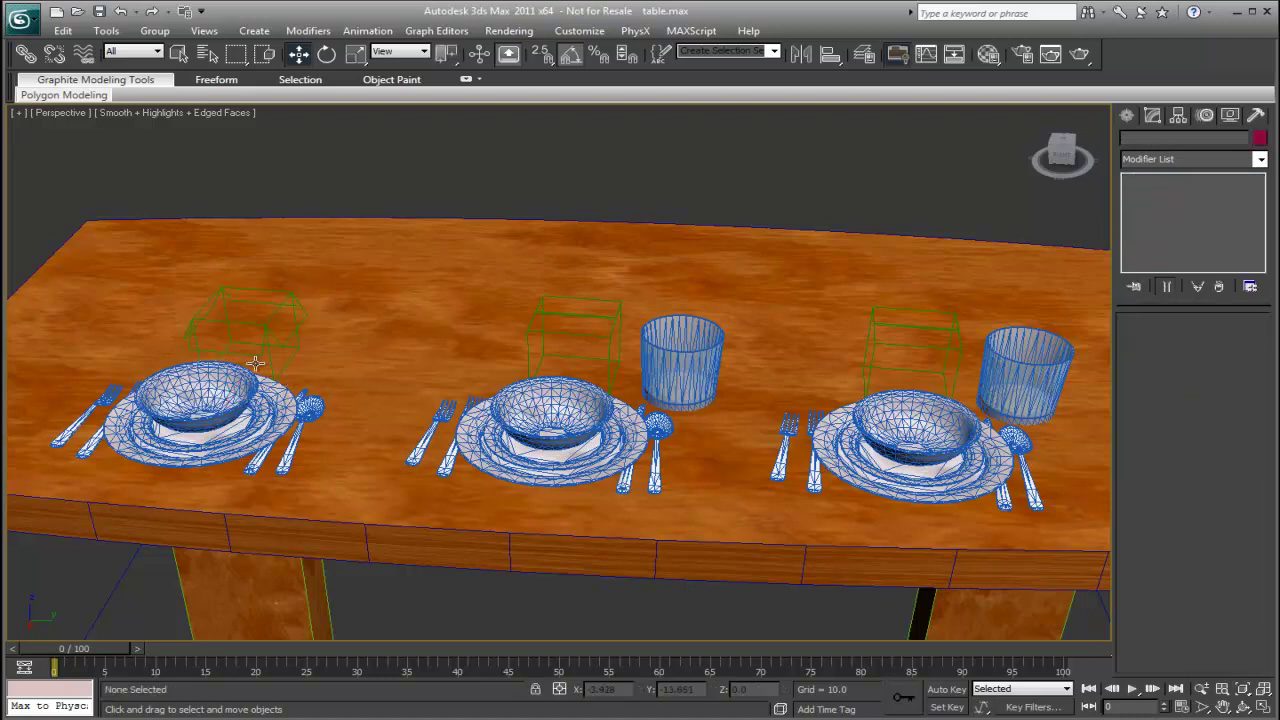
# Step: Move the left setting's bowl off its plate onto the table behind it, lowering it about 0.61 units in Z
pyautogui.click(216, 413)
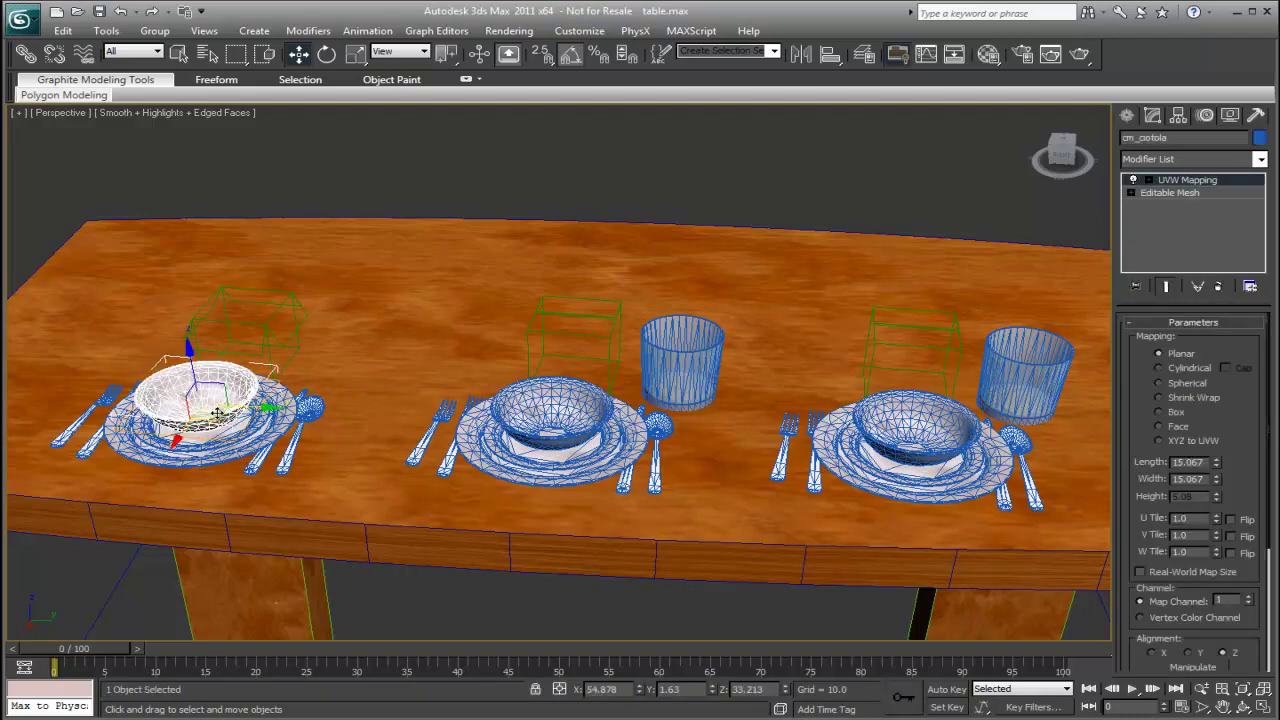
pyautogui.moveTo(216, 413); pyautogui.dragTo(152, 302)
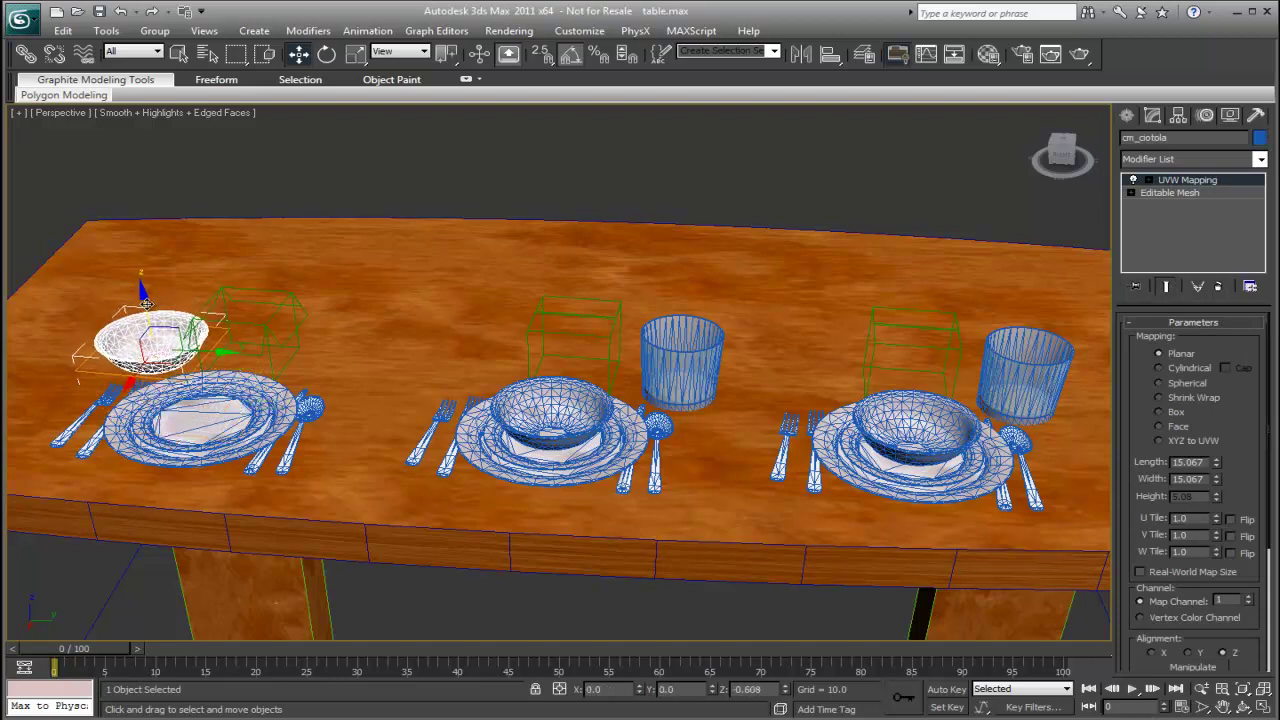
# Step: Save the left container's local definition as a new file named Place Setting-version3 in the place-setting folder
pyautogui.click(262, 298)
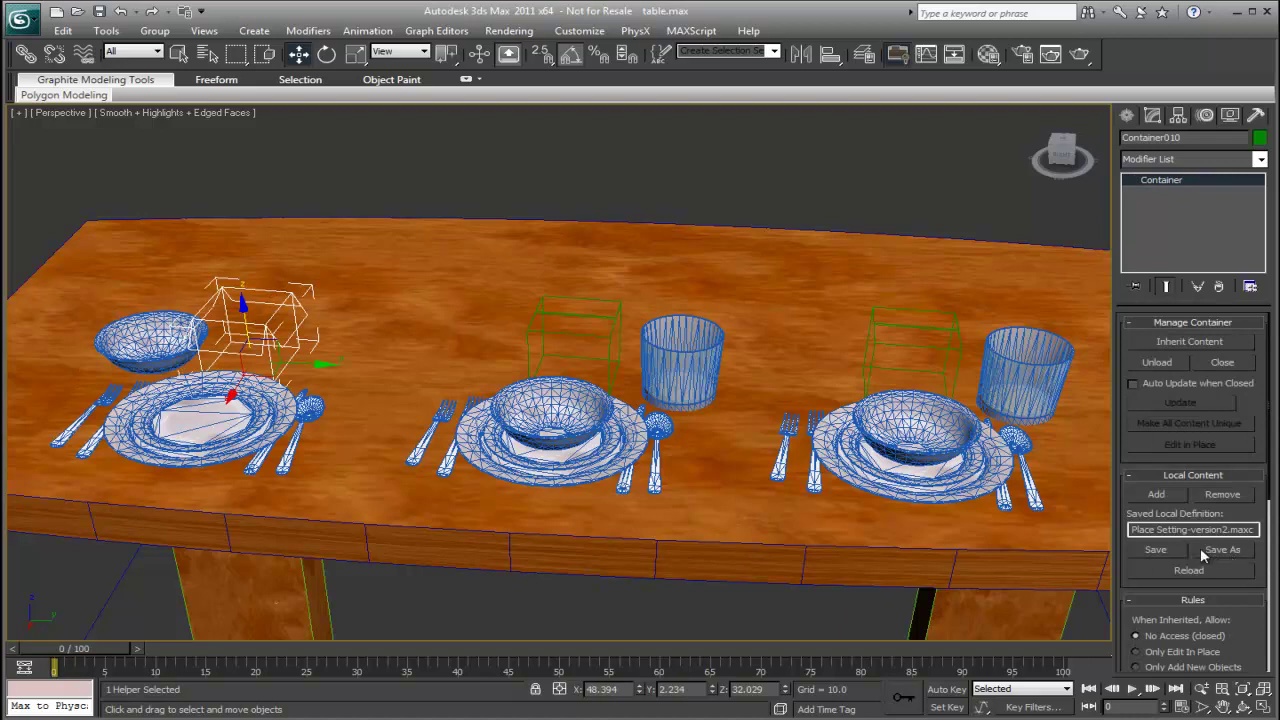
pyautogui.click(1205, 551)
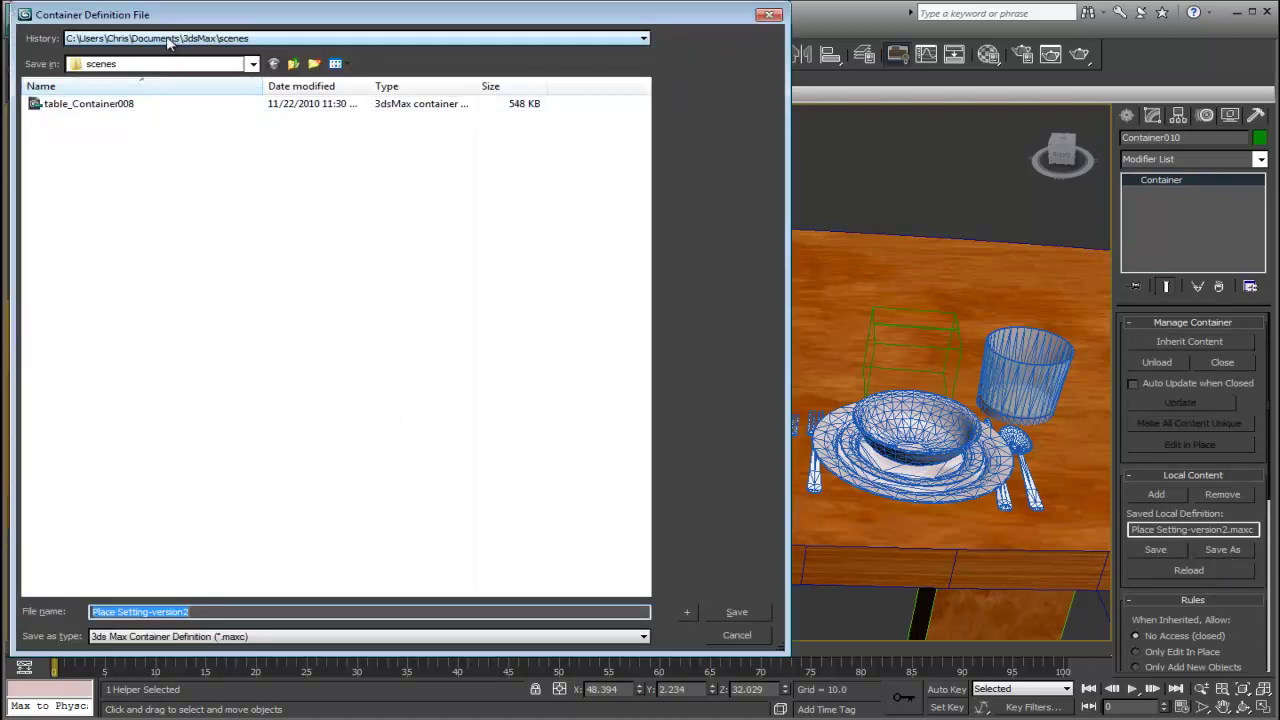
pyautogui.click(168, 40)
pyautogui.click(170, 62)
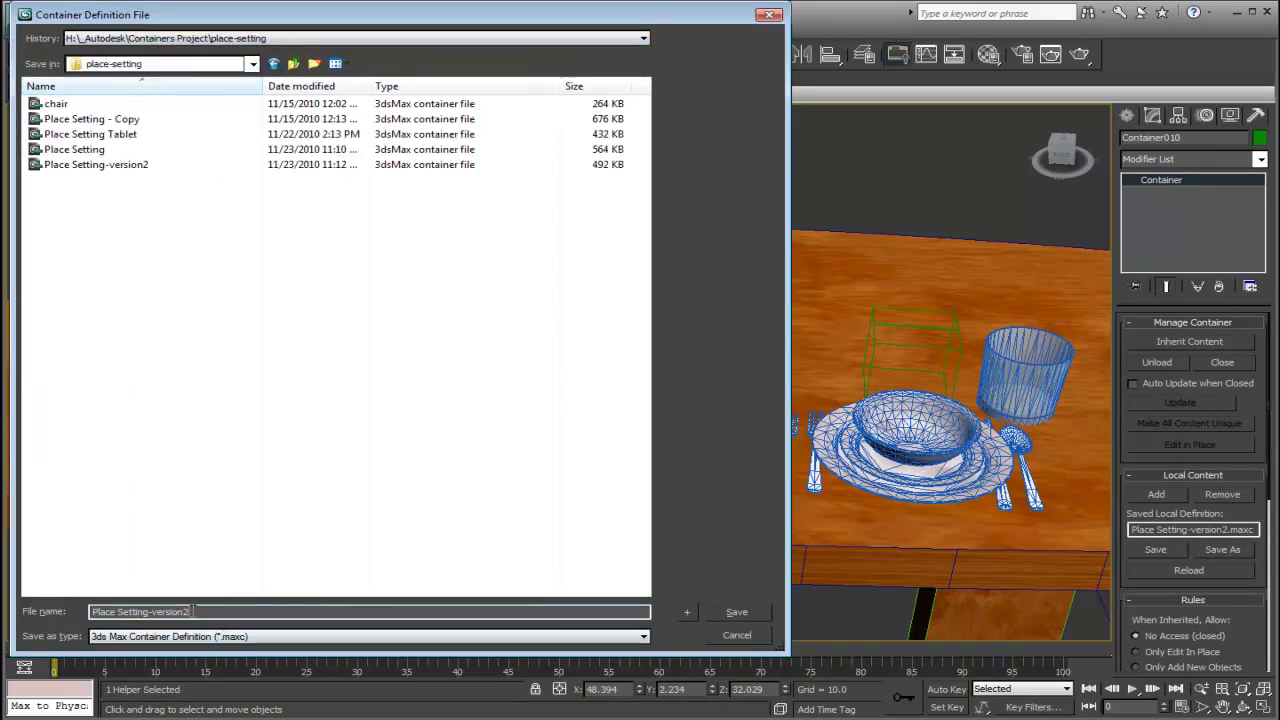
pyautogui.moveTo(190, 612); pyautogui.dragTo(185, 612)
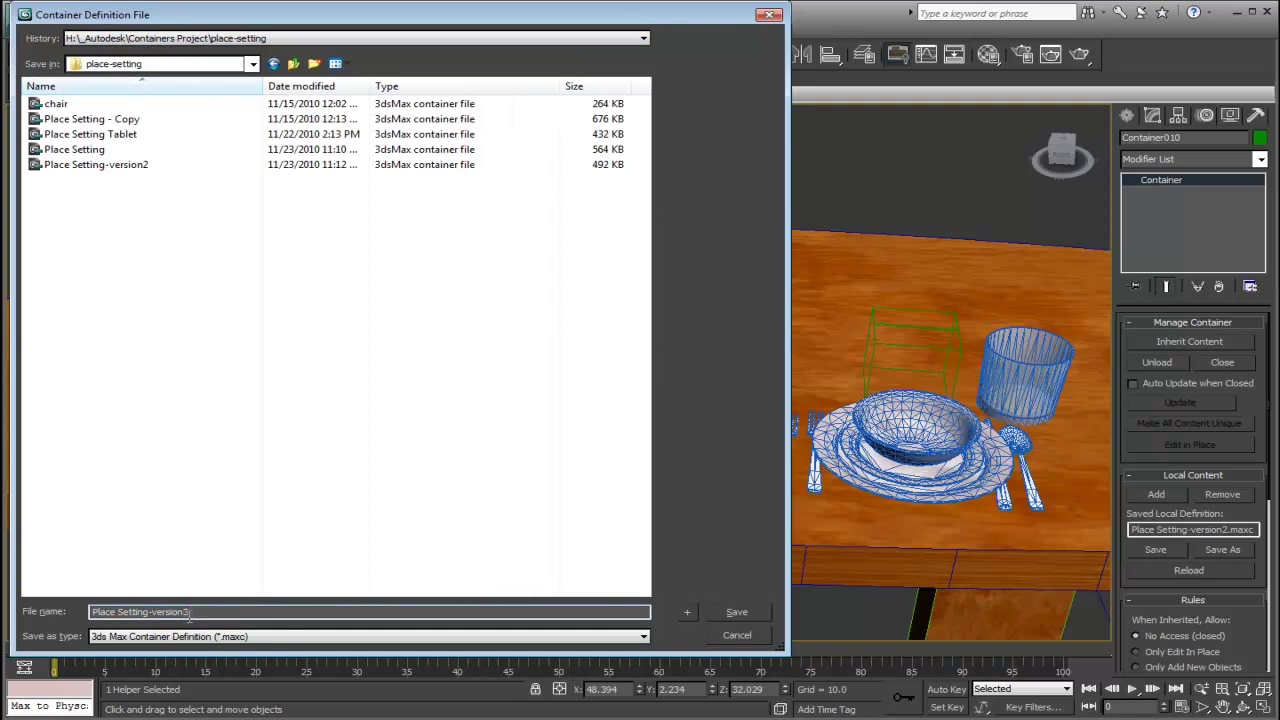
pyautogui.press('Return')
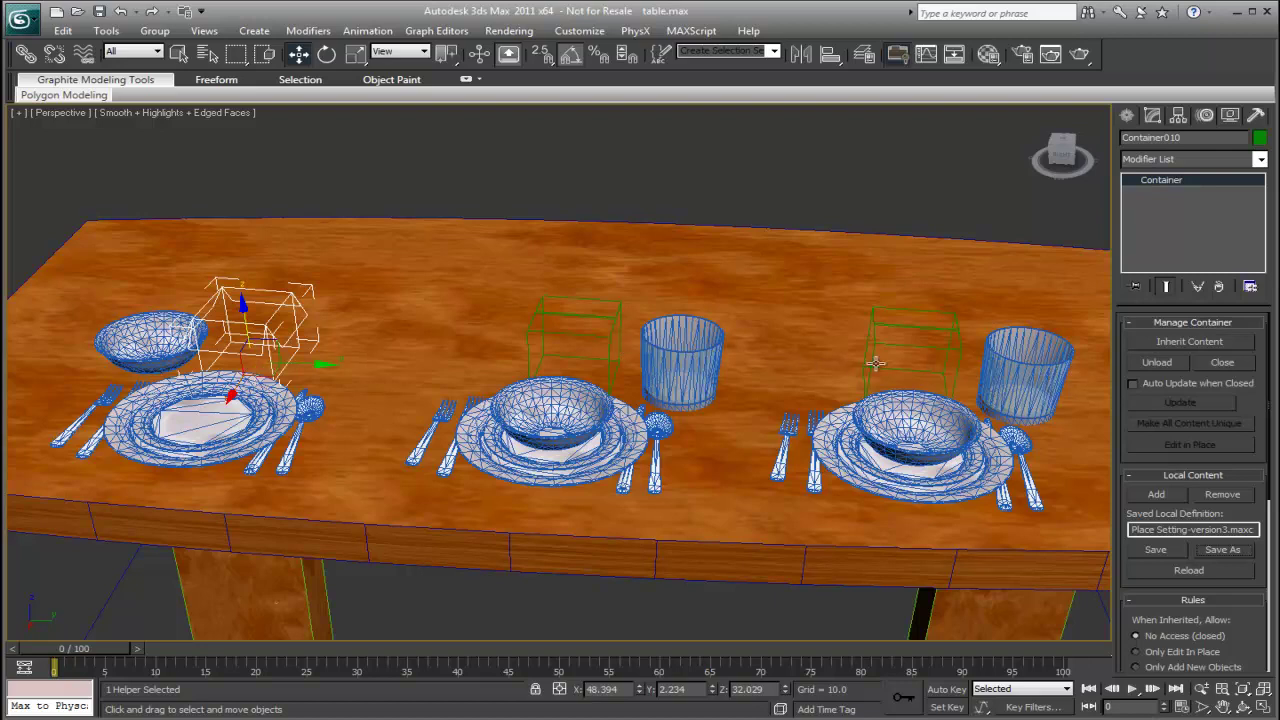
# Step: Switch the middle place-setting container's proxy to a definition file and pick Place Setting.maxc as its alternate definition
pyautogui.click(561, 334)
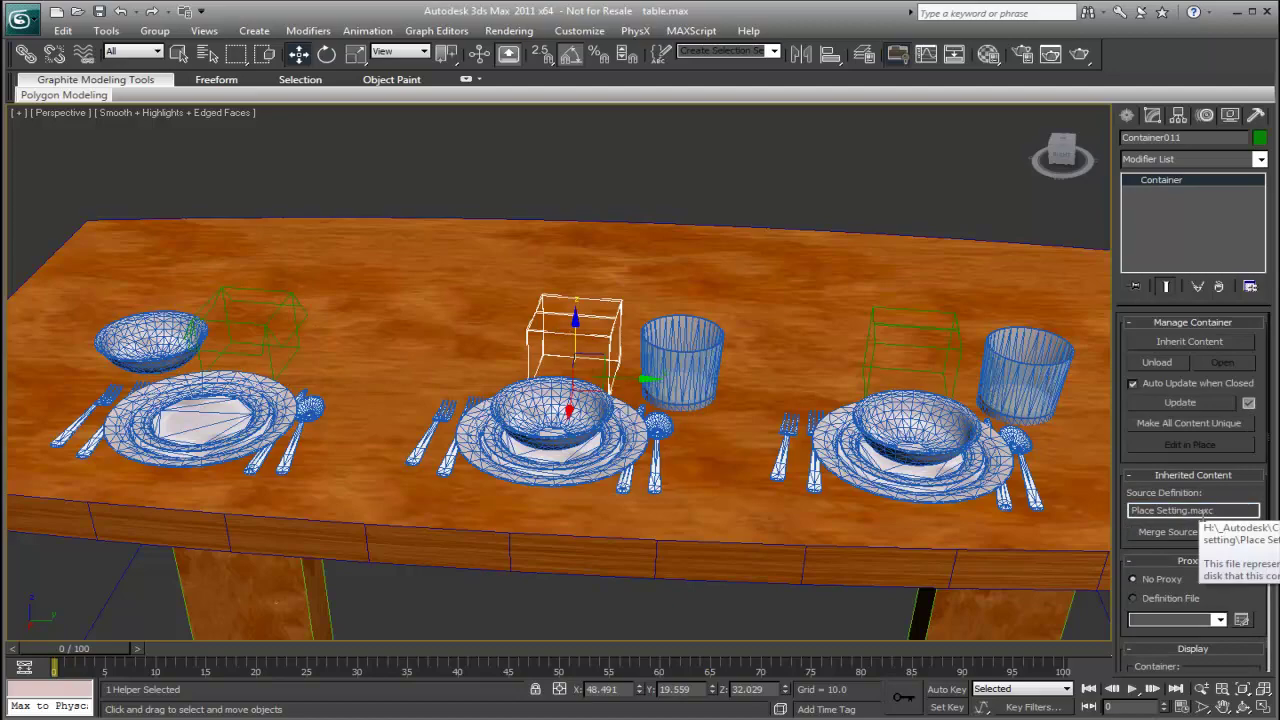
pyautogui.scroll(-3, 1215, 505)
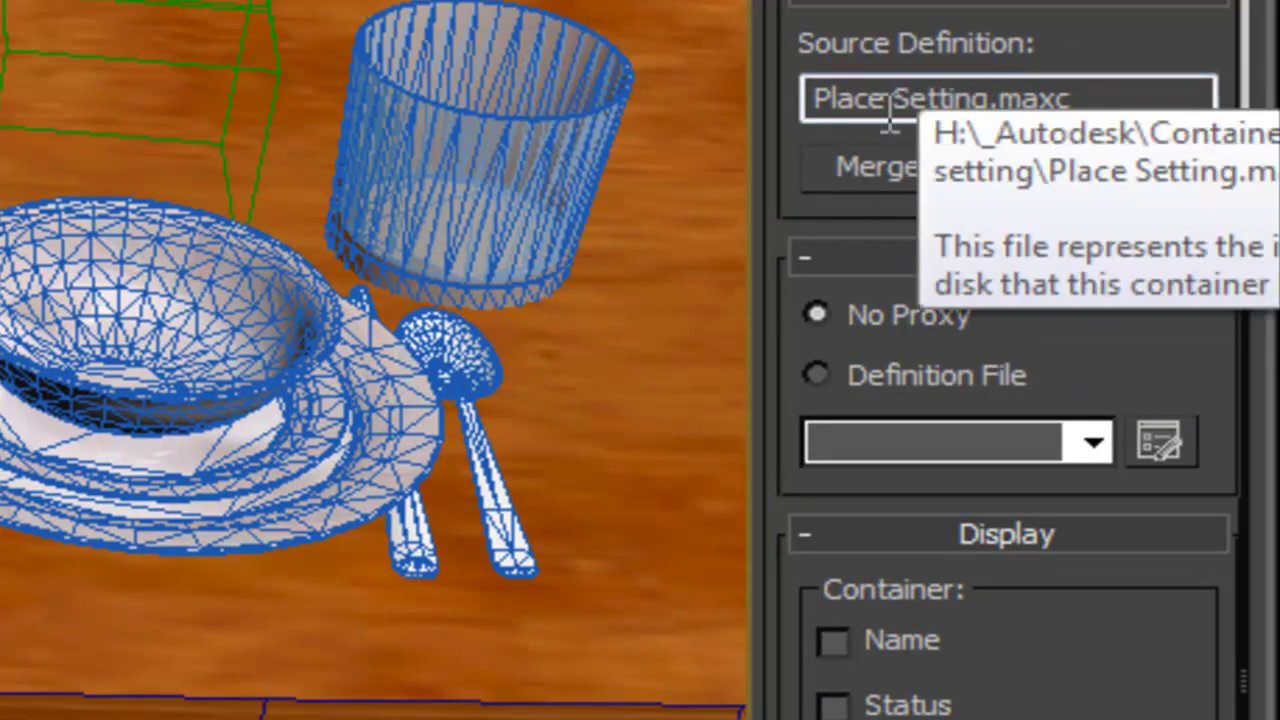
pyautogui.click(866, 392)
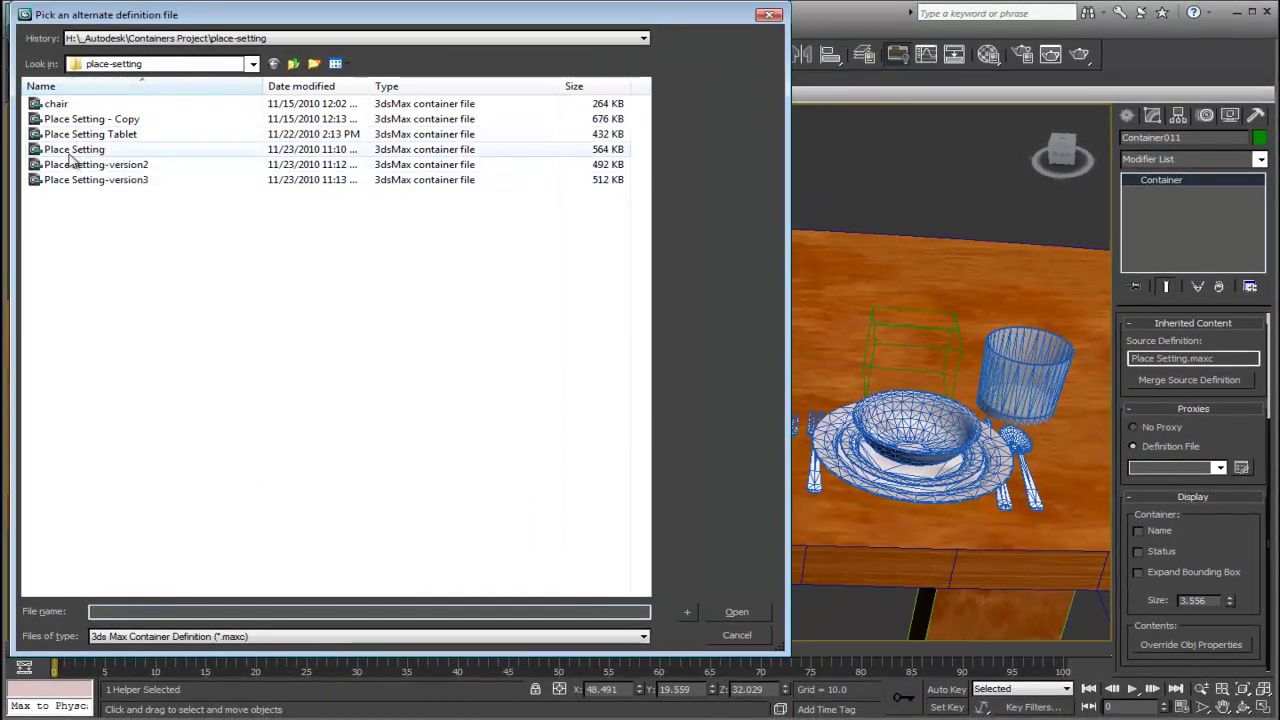
pyautogui.doubleClick(74, 150)
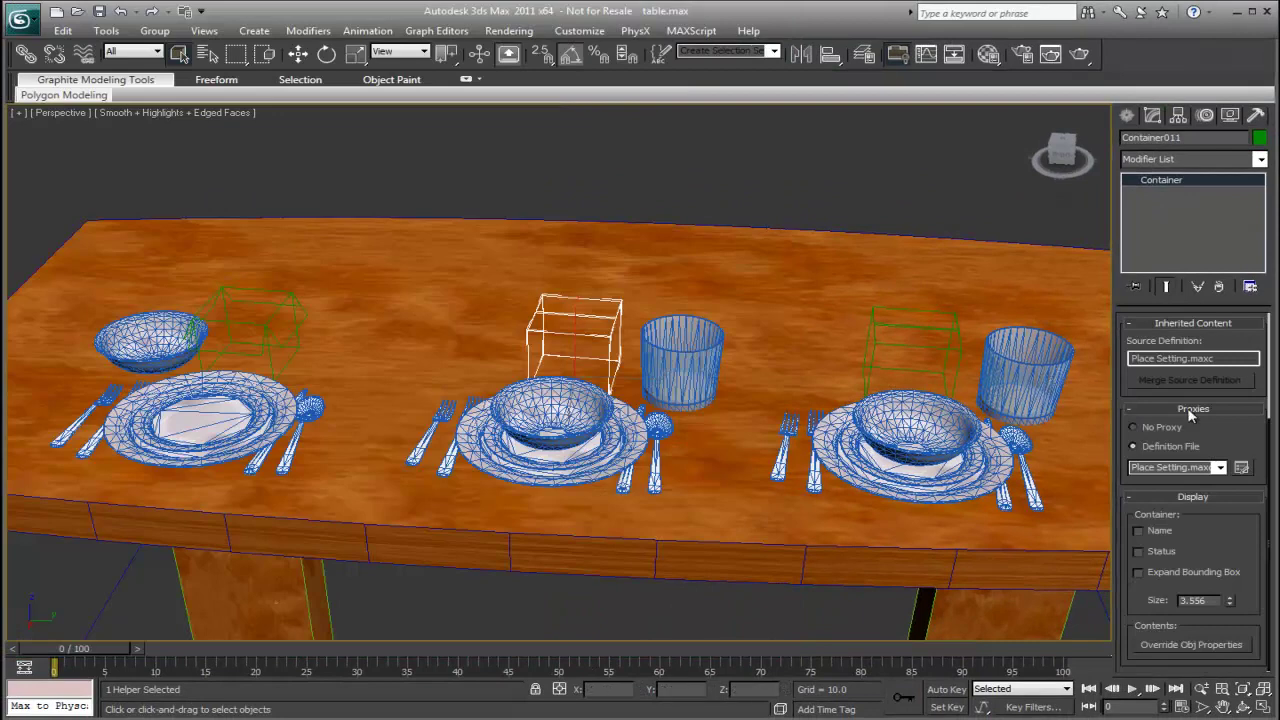
# Step: Add Place Setting-version2.maxc to the middle container's list of alternate definitions
pyautogui.click(1242, 469)
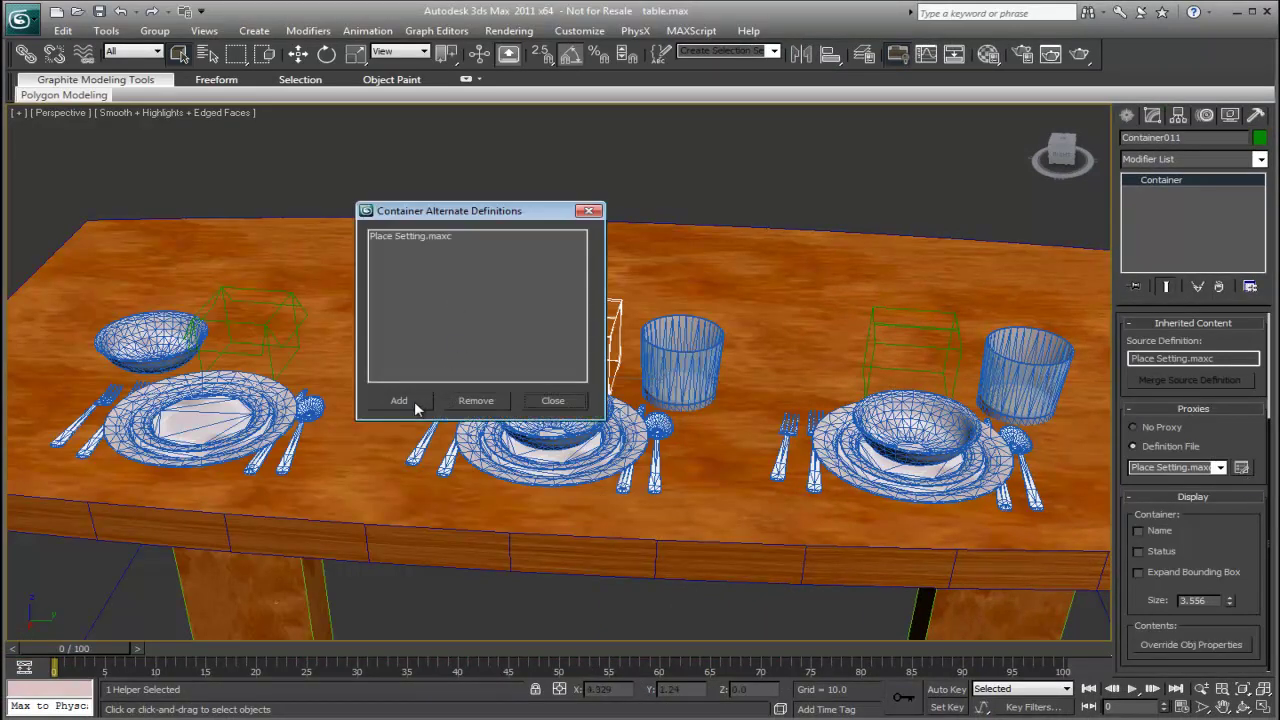
pyautogui.click(412, 402)
pyautogui.click(118, 164)
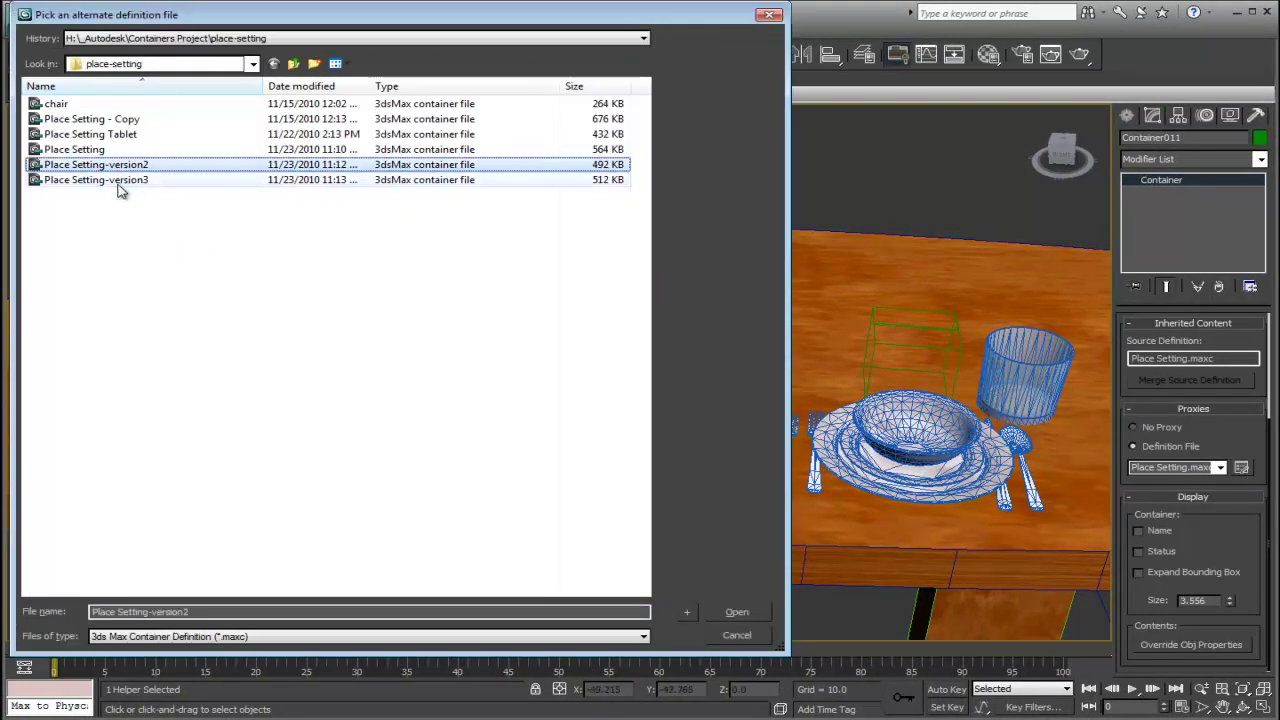
pyautogui.click(118, 180)
pyautogui.doubleClick(112, 164)
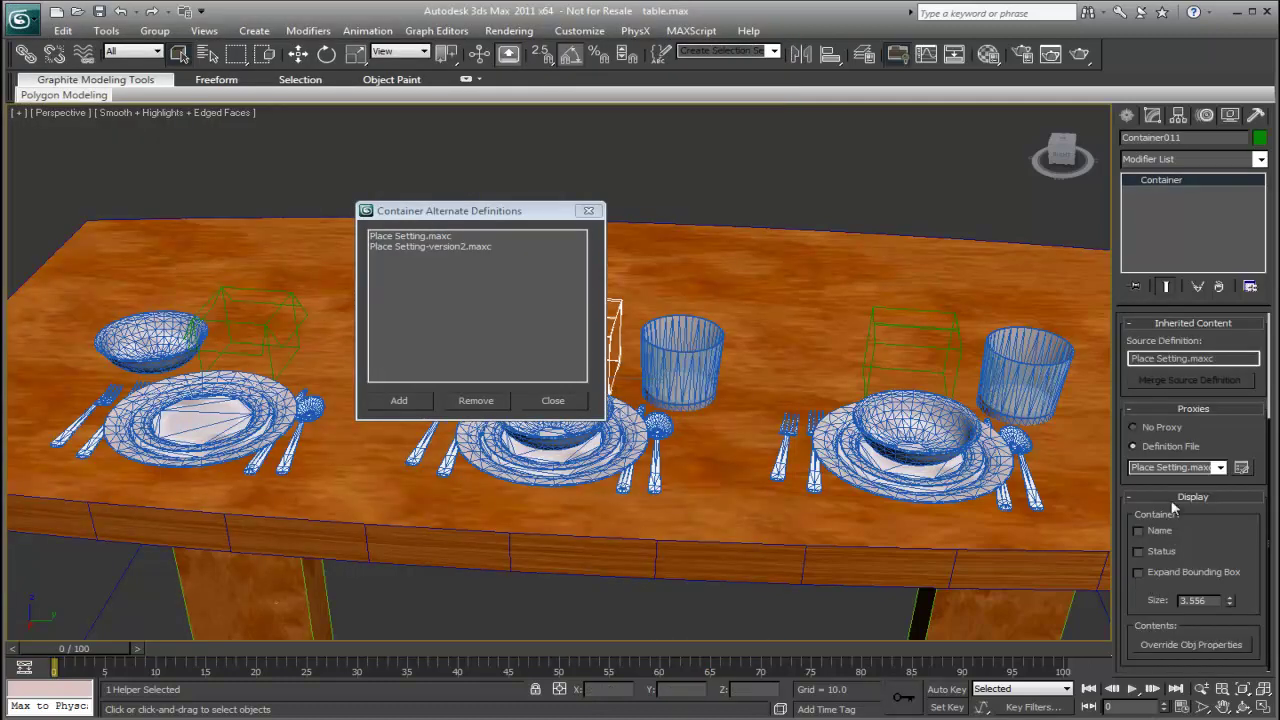
# Step: Add Place Setting-version3.maxc to the middle container's alternate definitions and switch its proxy to the Place Setting-version2 definition
pyautogui.click(396, 401)
pyautogui.click(98, 185)
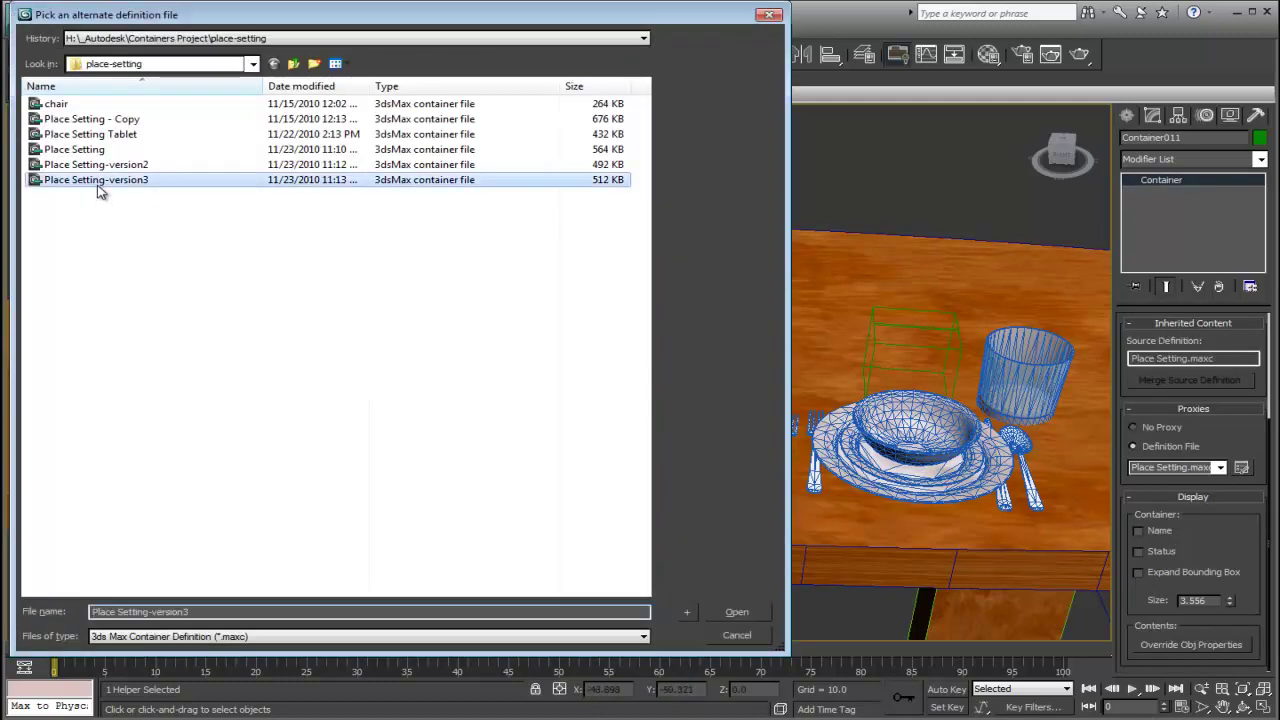
pyautogui.doubleClick(98, 183)
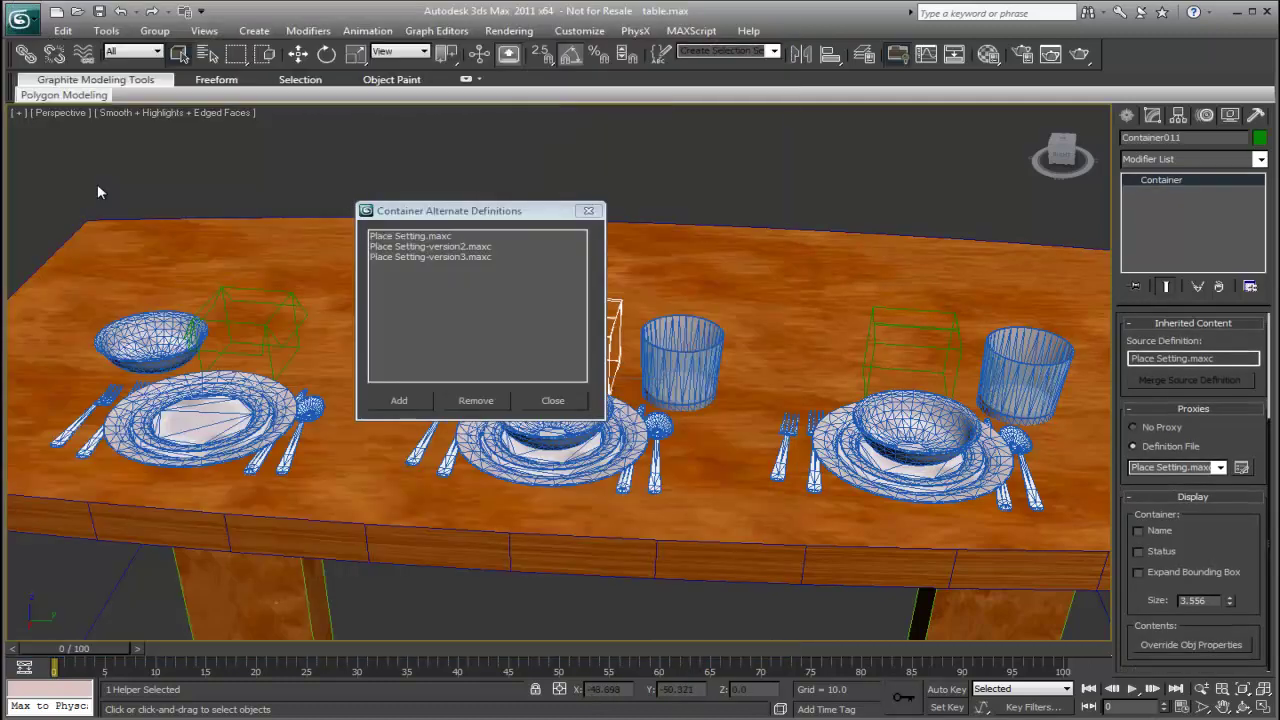
pyautogui.click(548, 402)
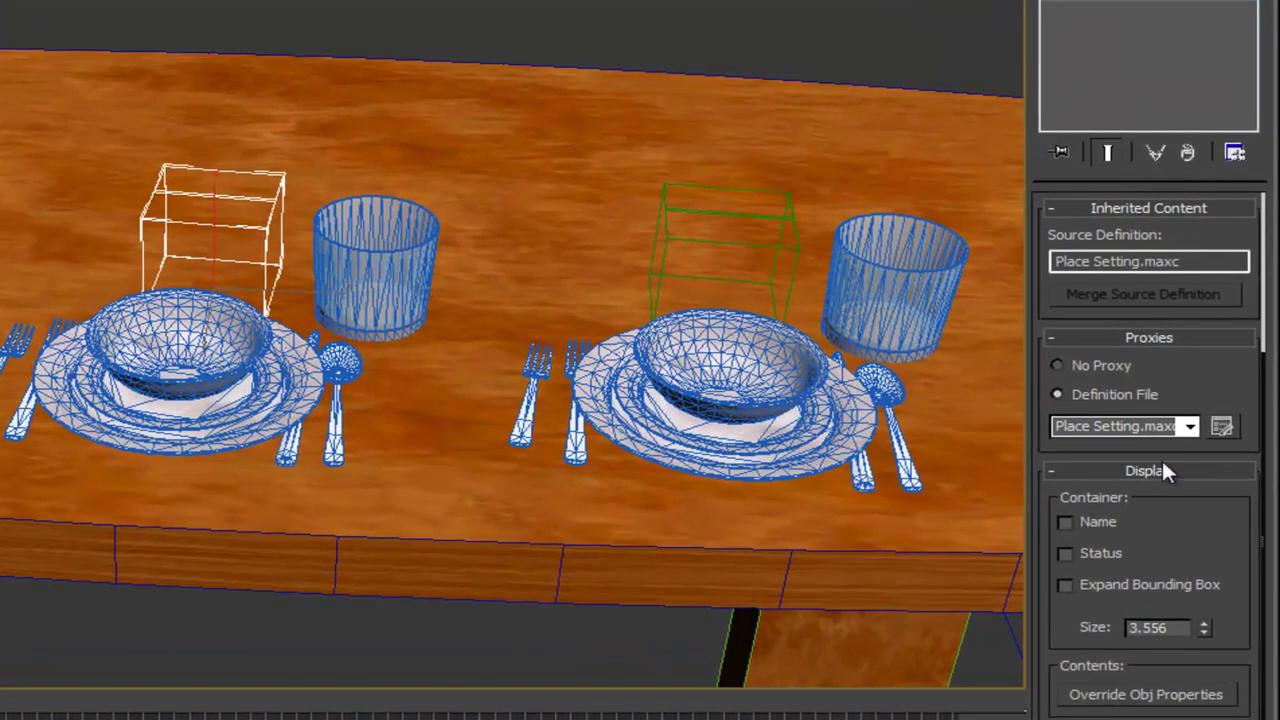
pyautogui.click(1179, 442)
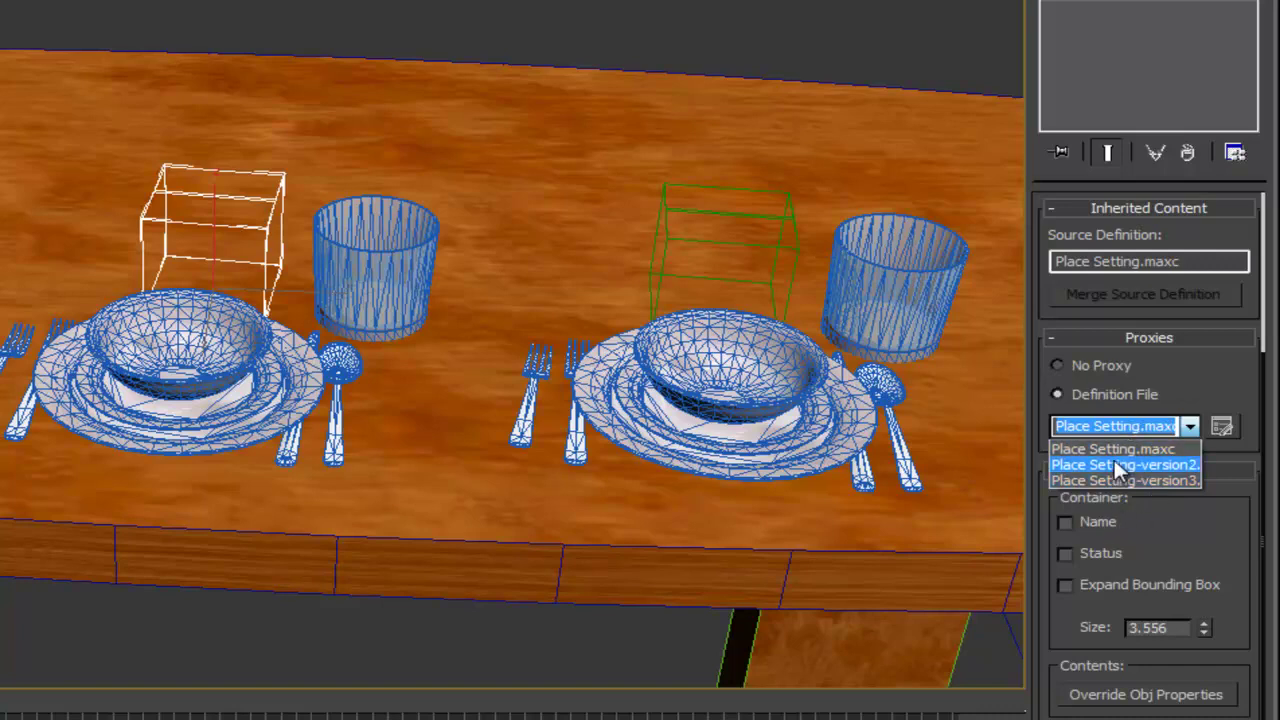
pyautogui.click(1113, 459)
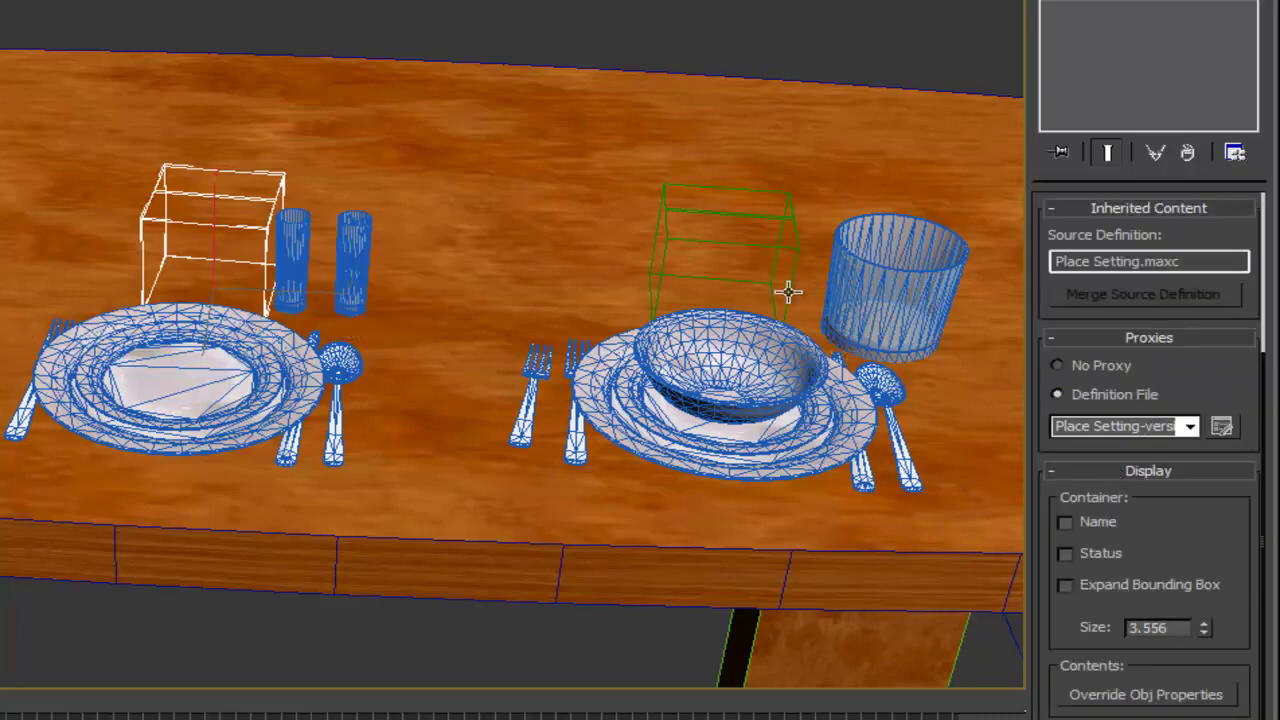
# Step: Switch the right place-setting container's proxy to the Place Setting-version3 definition file
pyautogui.click(772, 249)
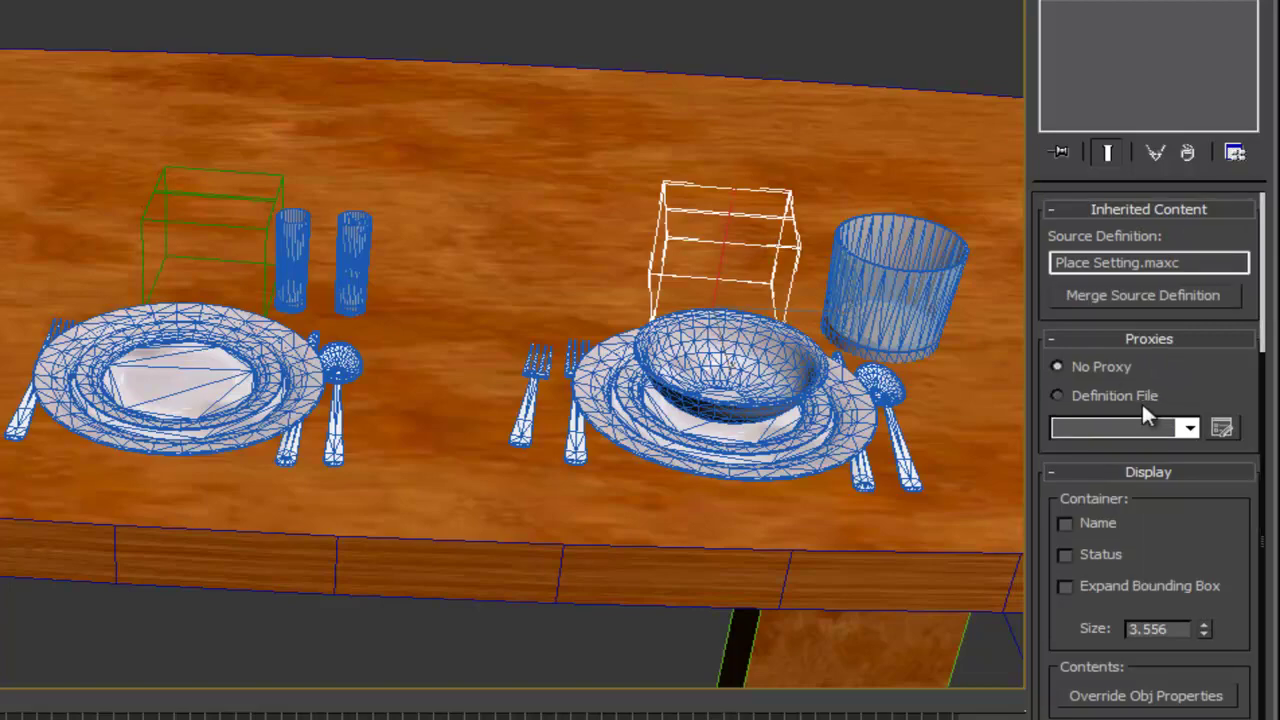
pyautogui.click(1189, 429)
pyautogui.doubleClick(95, 3)
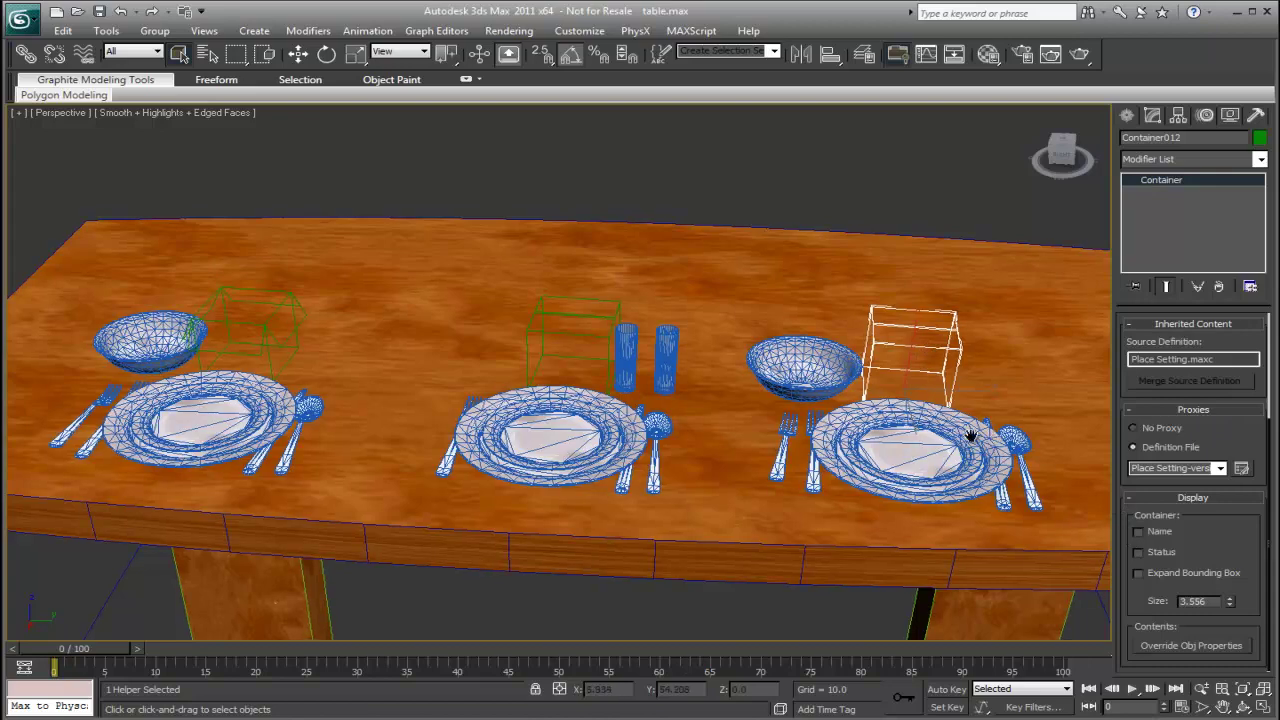
# Step: Clone the middle place-setting container as a copy about 30 units along Y at the table's right end, and review its alternate definitions
pyautogui.press('z')
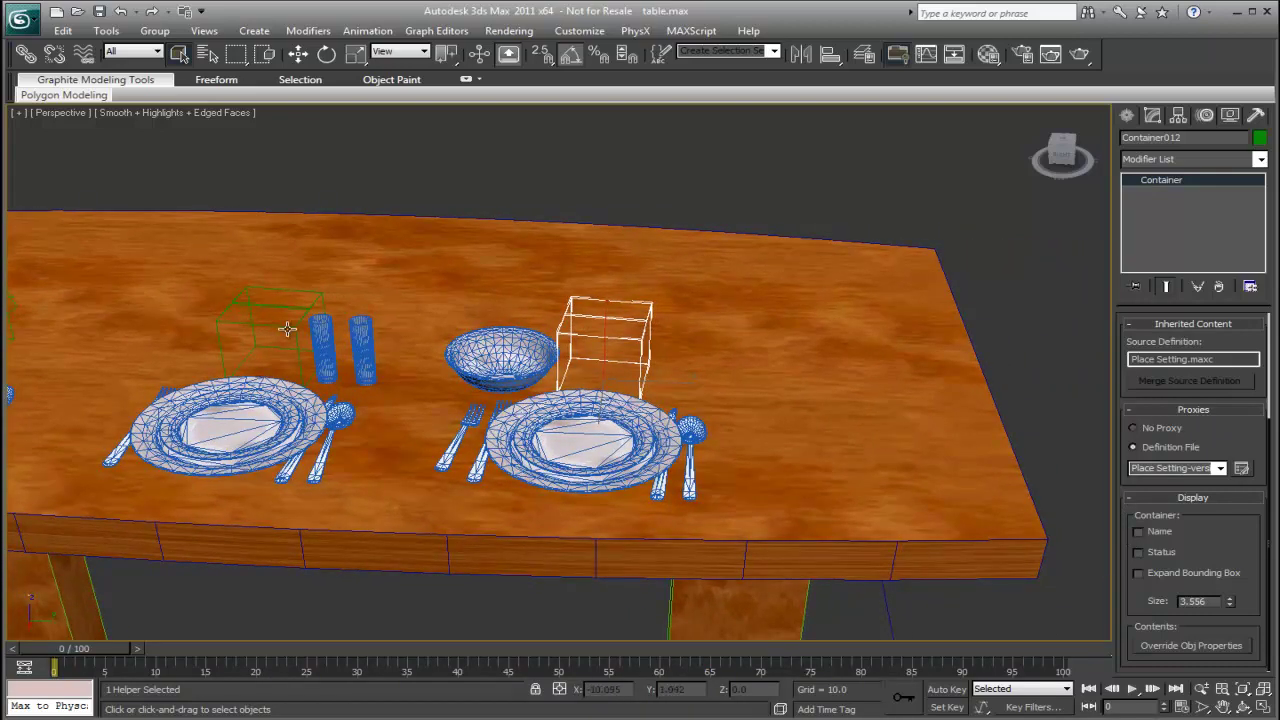
pyautogui.click(287, 328)
pyautogui.click(1219, 472)
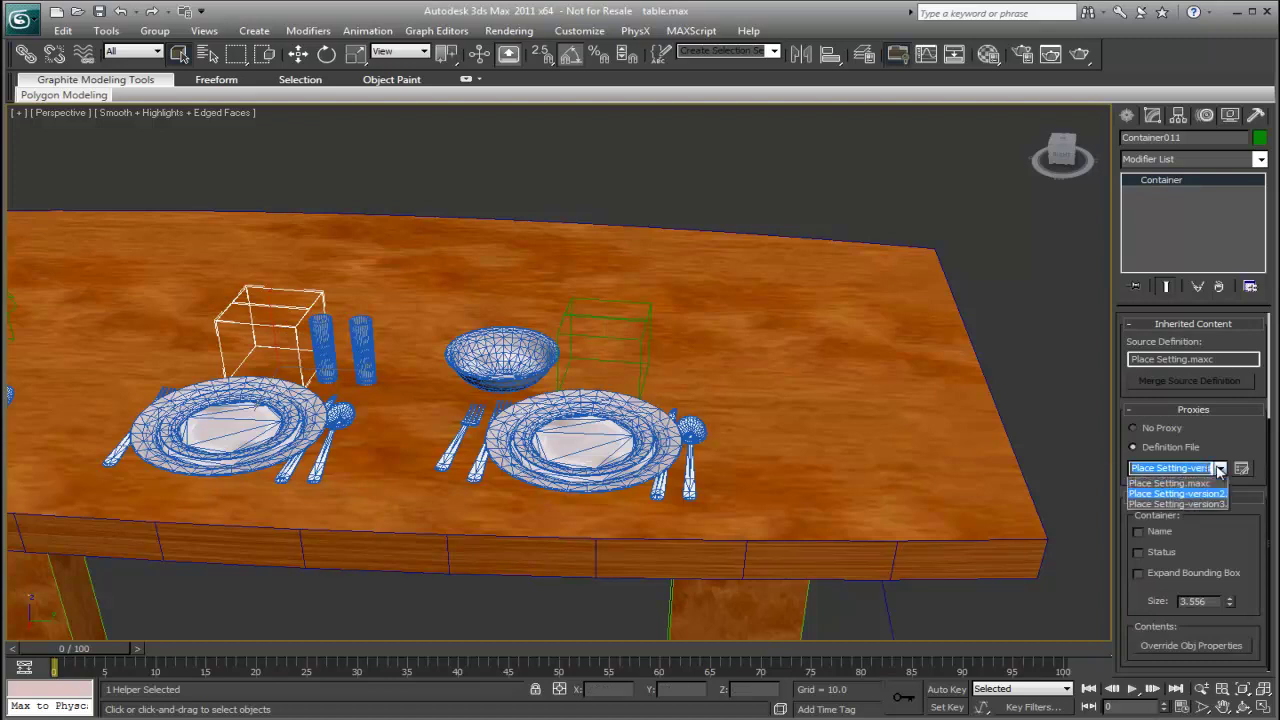
pyautogui.click(1204, 442)
pyautogui.rightClick(281, 340)
pyautogui.click(301, 347)
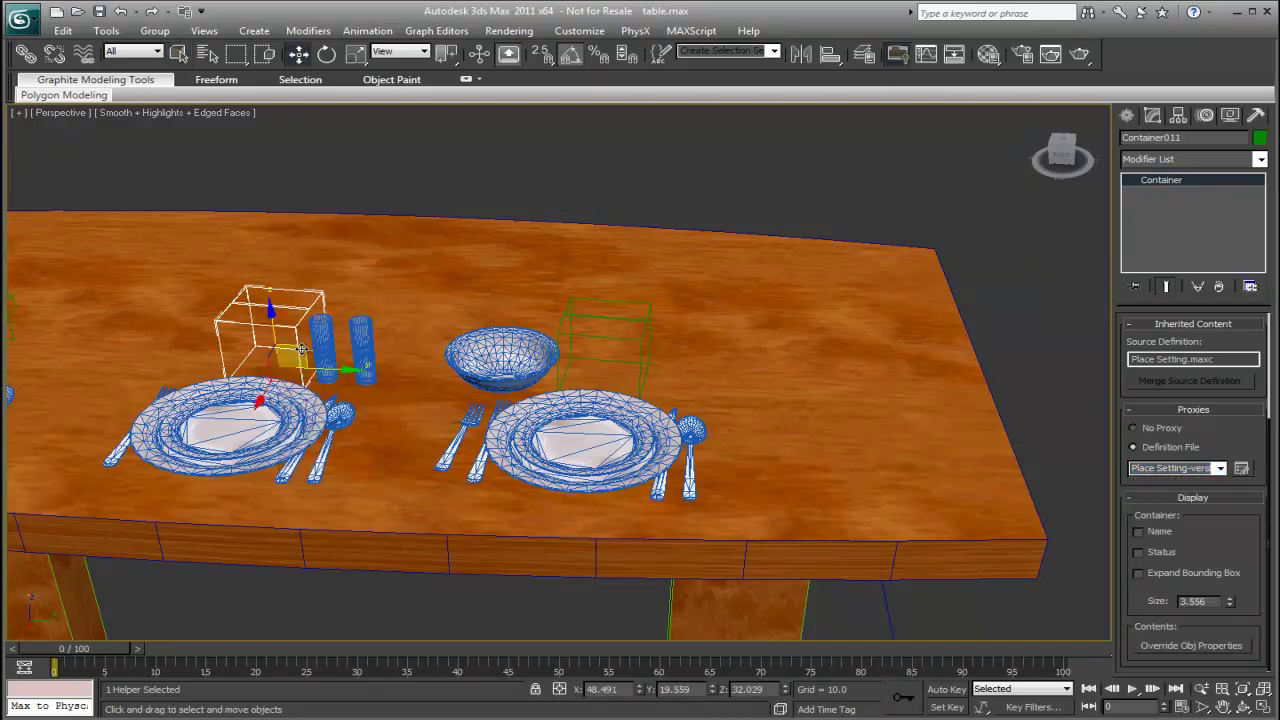
pyautogui.moveTo(329, 369)
pyautogui.keyDown('shift'); pyautogui.mouseDown()
pyautogui.moveTo(705, 400)
pyautogui.moveTo(910, 449)
pyautogui.mouseUp(); pyautogui.keyUp('shift')
pyautogui.click(641, 436)
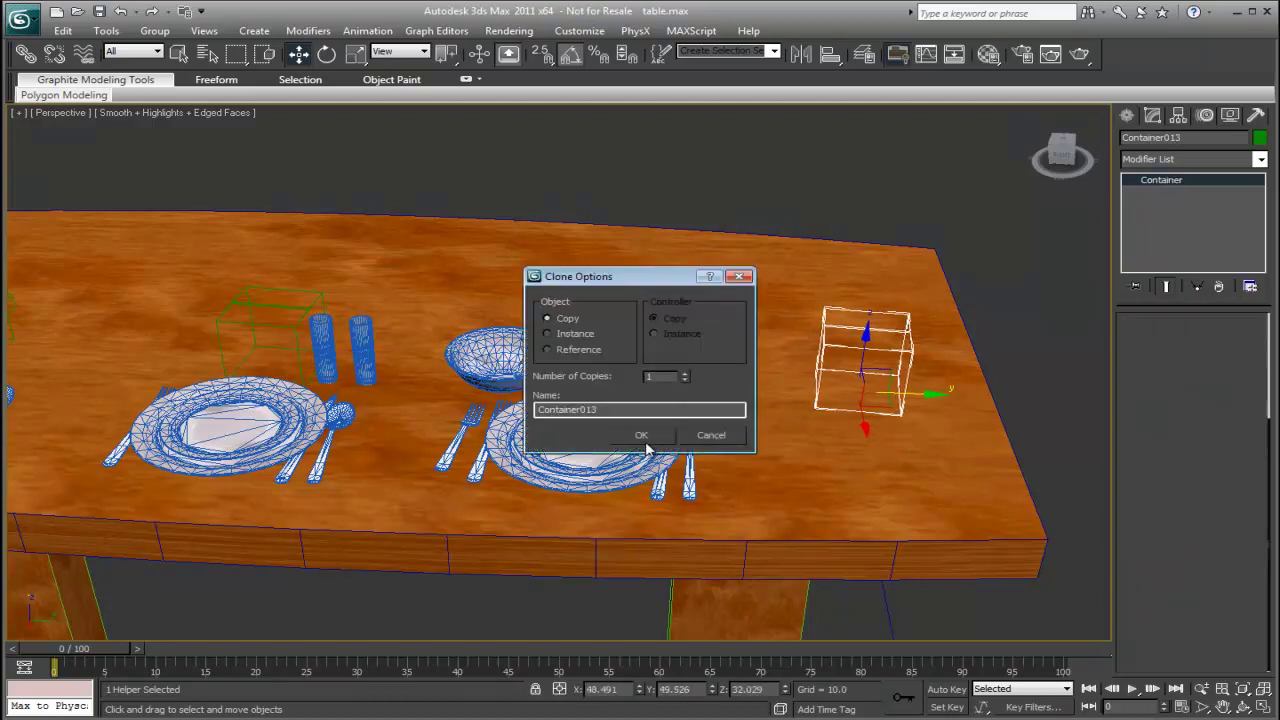
pyautogui.click(1220, 468)
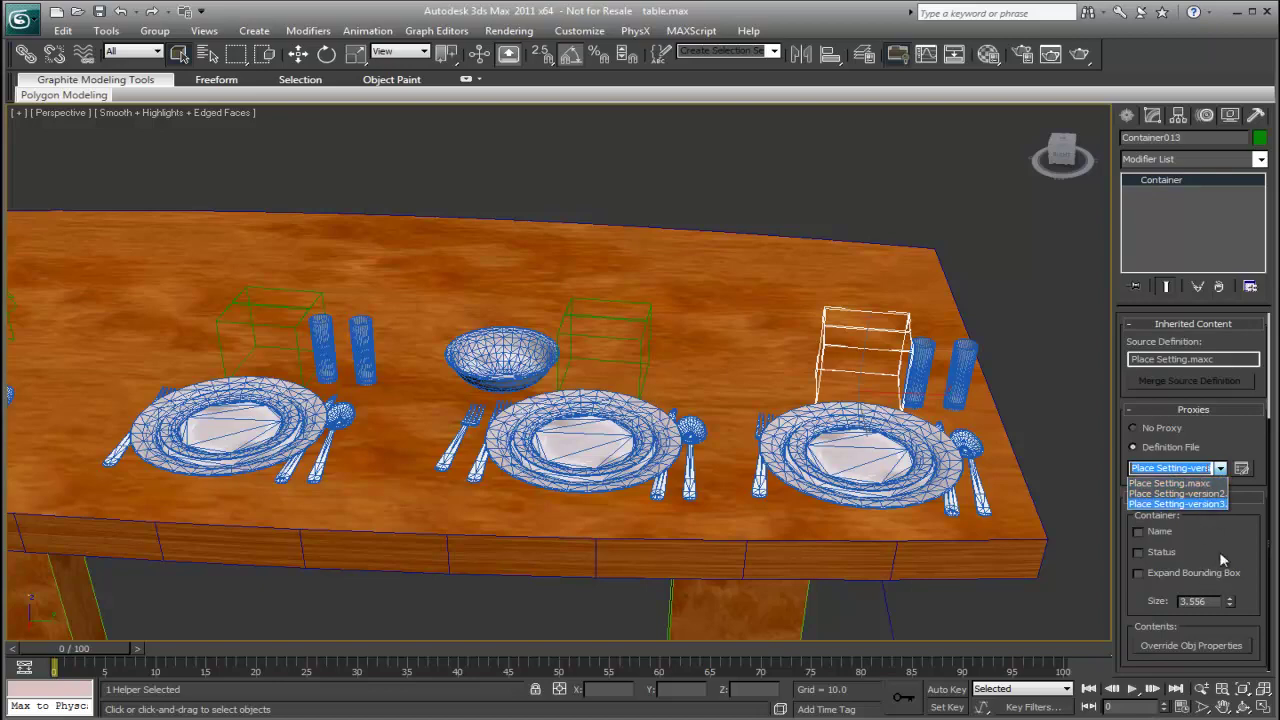
pyautogui.click(1177, 504)
# Step: Select all four place-setting containers on the table and create a new container from the selection
pyautogui.scroll(-2, 815, 433)
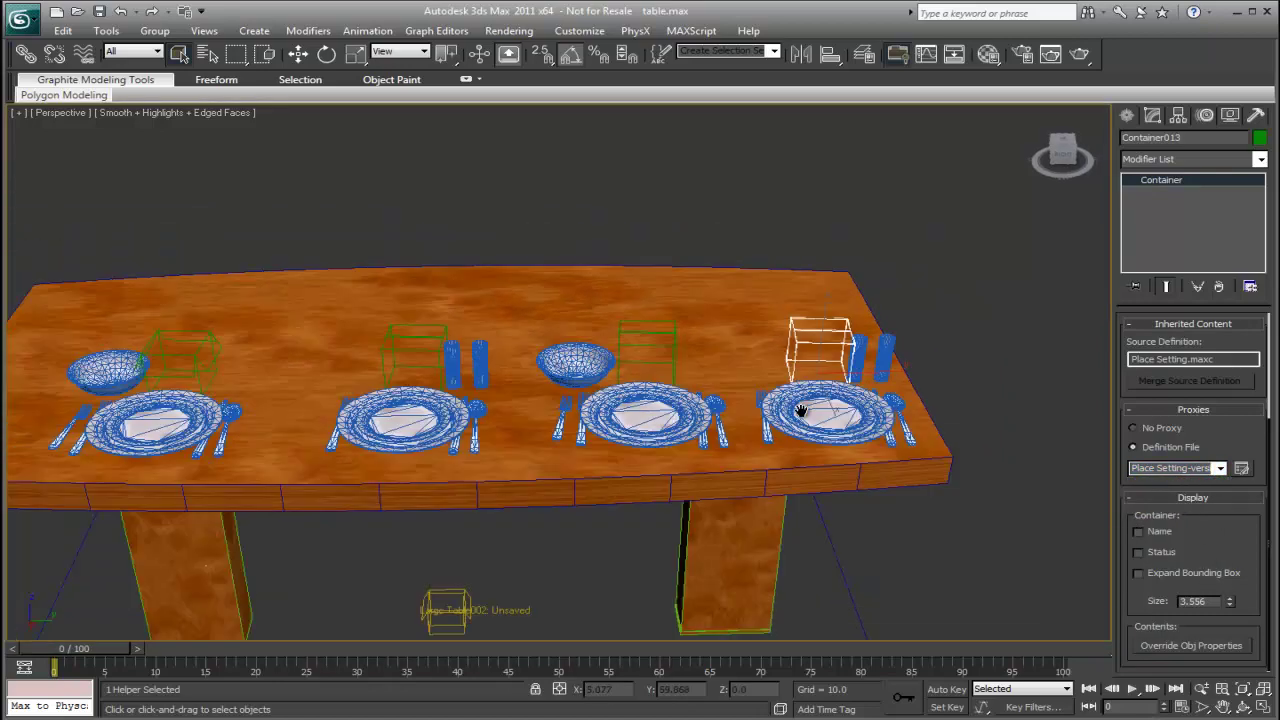
pyautogui.moveTo(800, 410); pyautogui.dragTo(796, 365, button='middle')
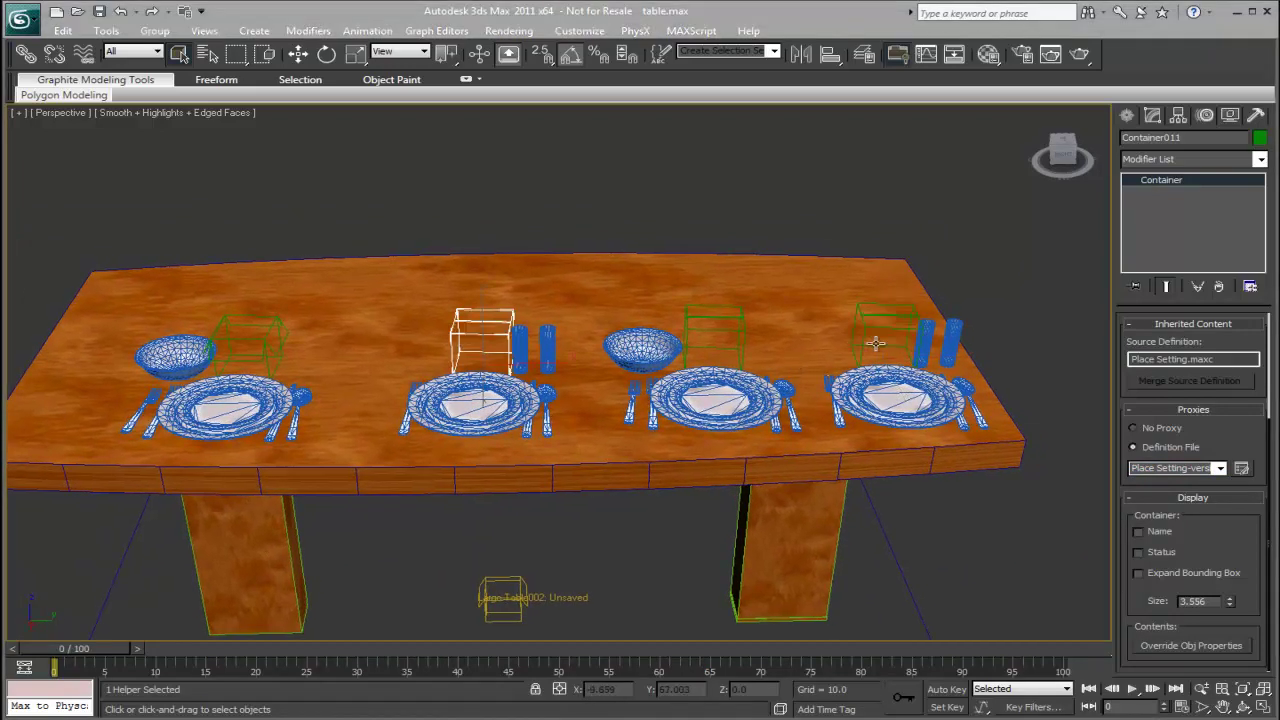
pyautogui.keyDown('ctrl'); pyautogui.click(880, 335); pyautogui.keyUp('ctrl')
pyautogui.keyDown('ctrl'); pyautogui.click(750, 326); pyautogui.keyUp('ctrl')
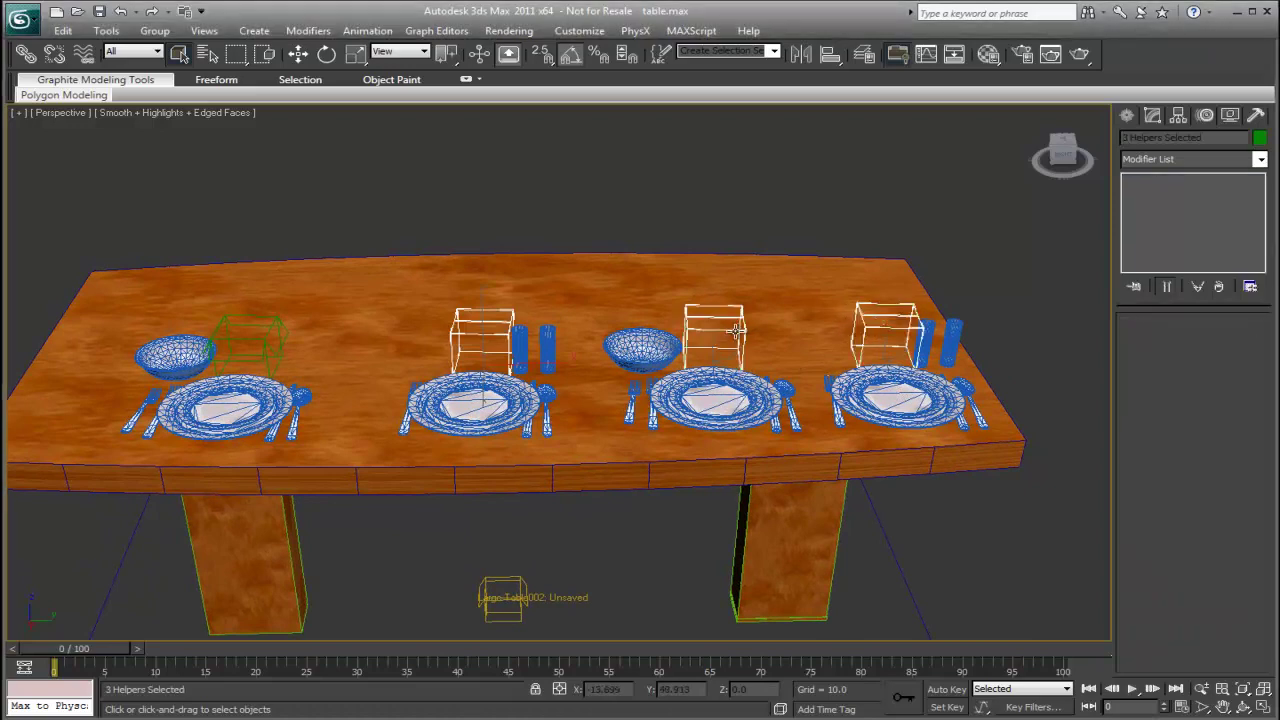
pyautogui.keyDown('ctrl'); pyautogui.click(267, 333); pyautogui.keyUp('ctrl')
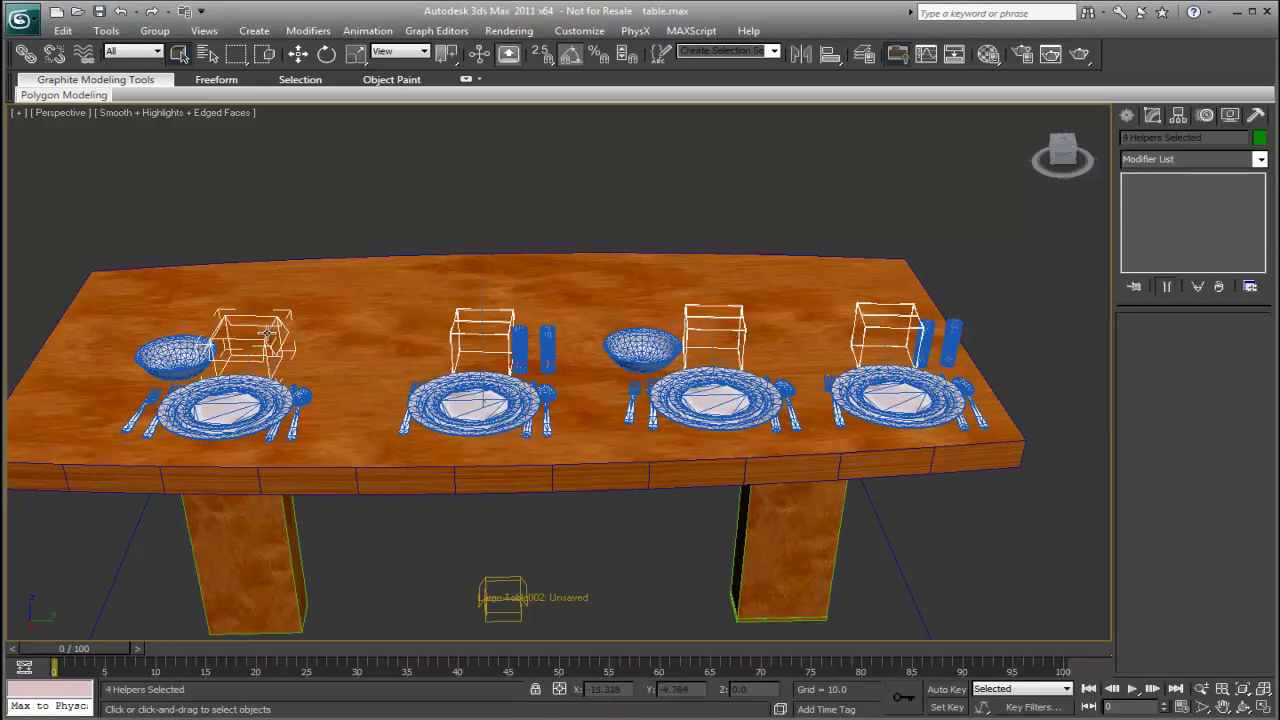
pyautogui.rightClick(268, 340)
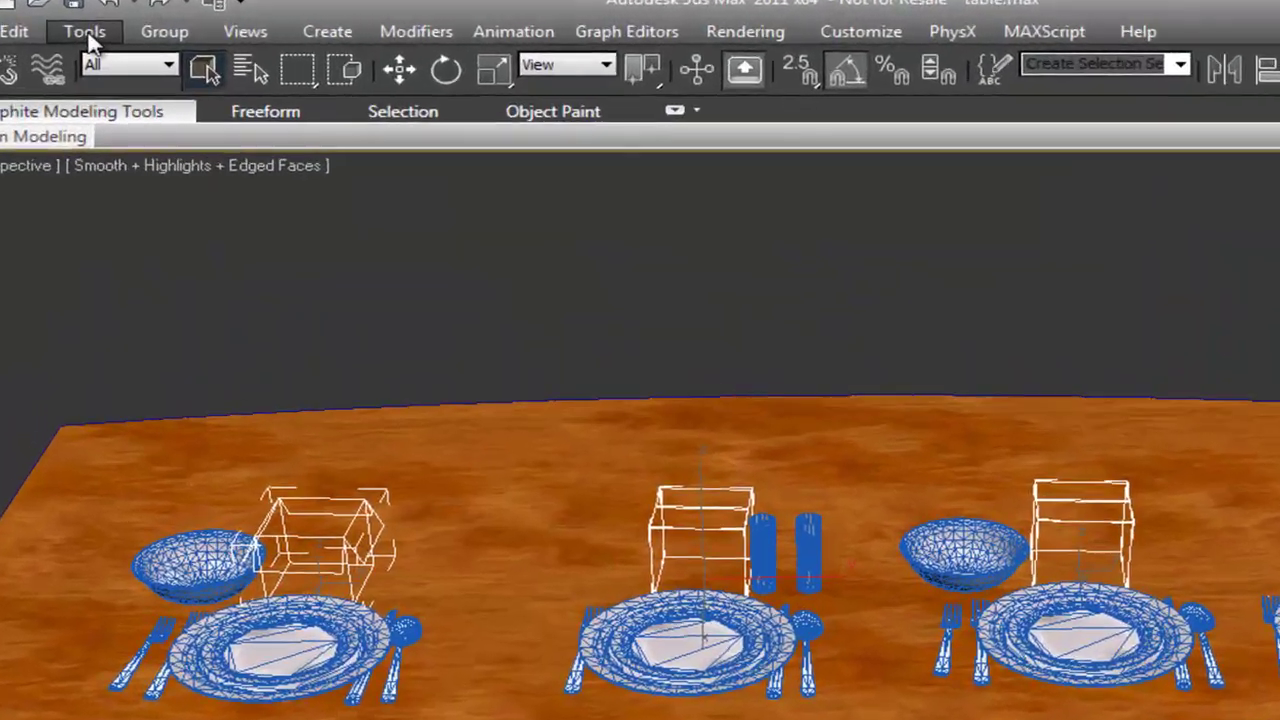
pyautogui.click(106, 30)
pyautogui.moveTo(171, 248)
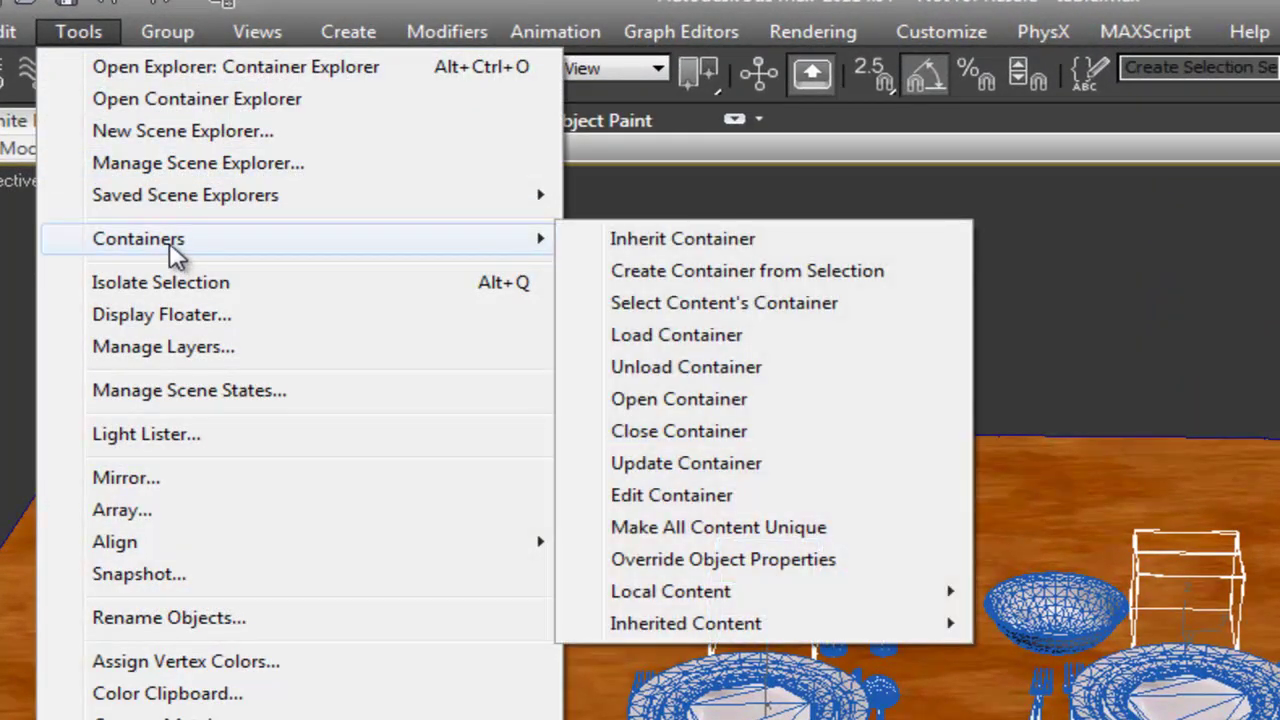
pyautogui.click(733, 291)
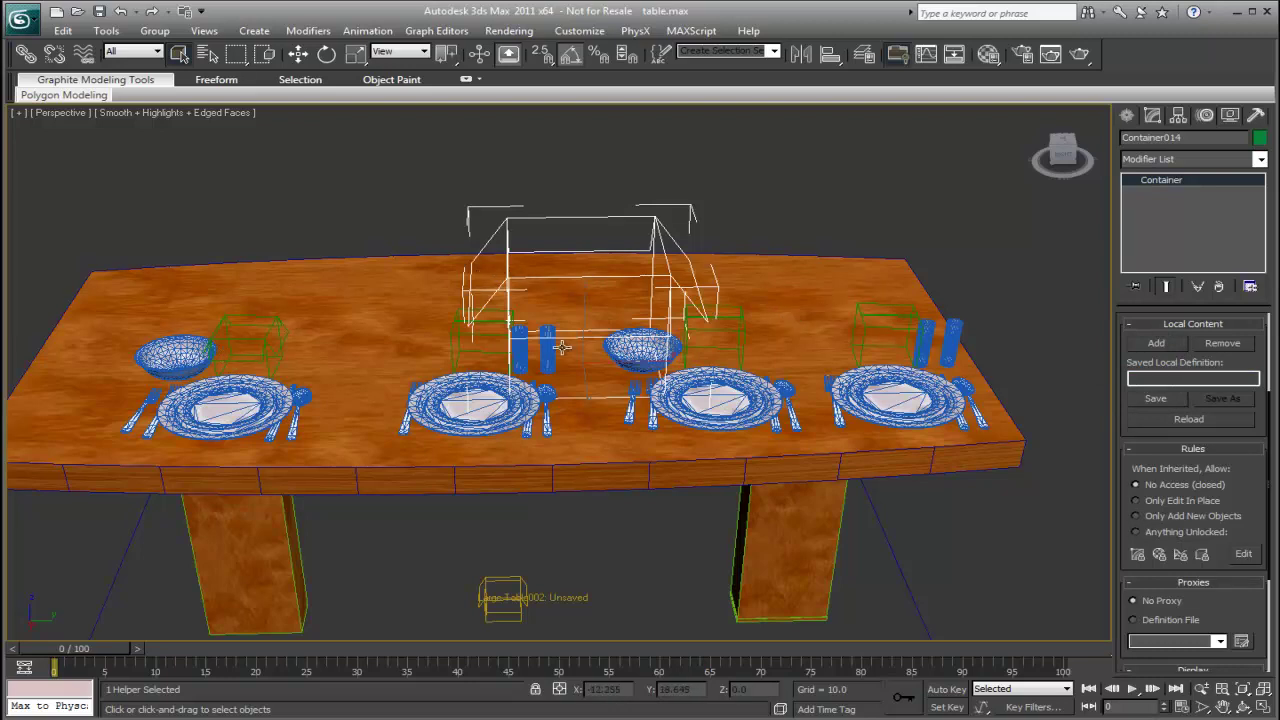
# Step: Save the new parent container's local definition as setting master in the place-setting folder
pyautogui.click(1156, 399)
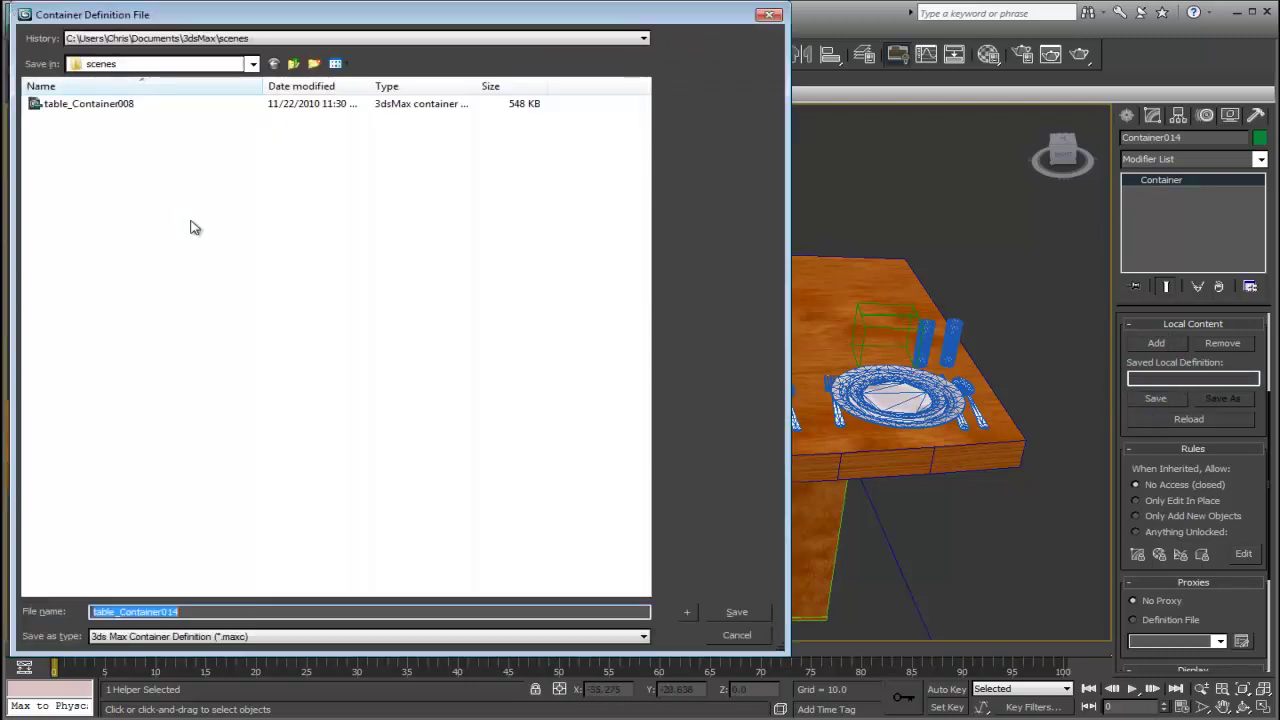
pyautogui.click(198, 38)
pyautogui.click(195, 68)
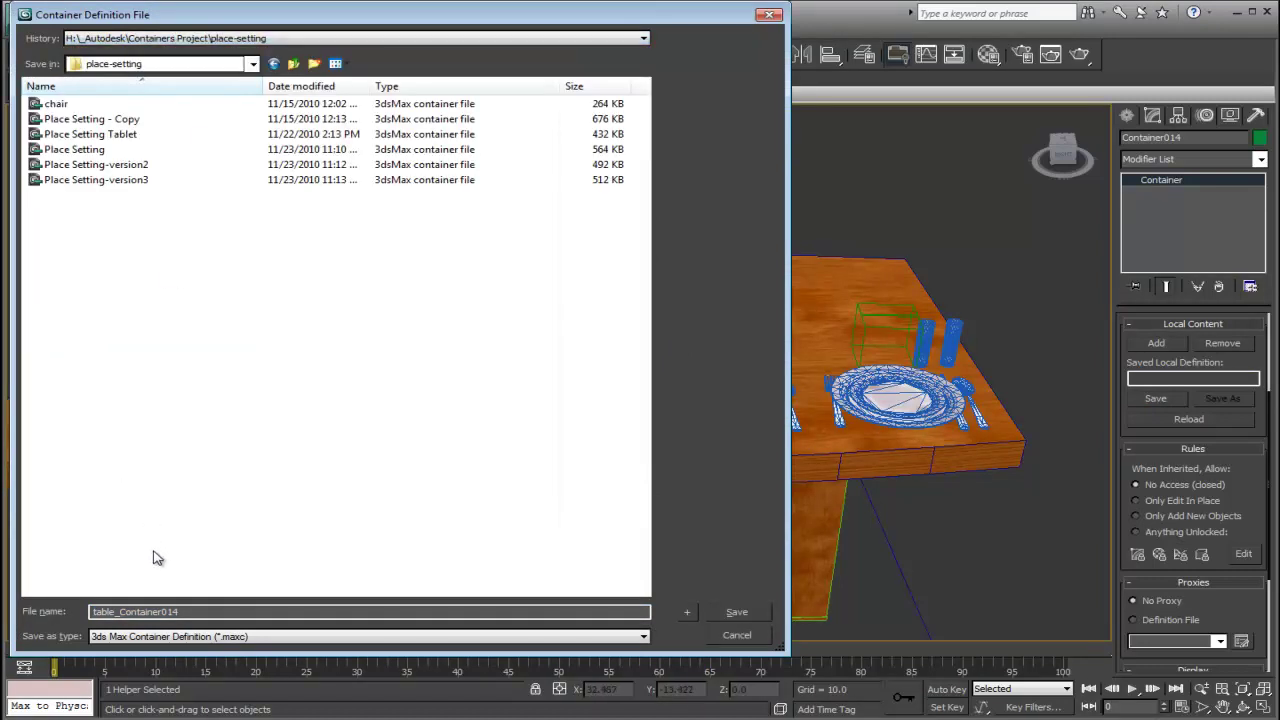
pyautogui.write('se')
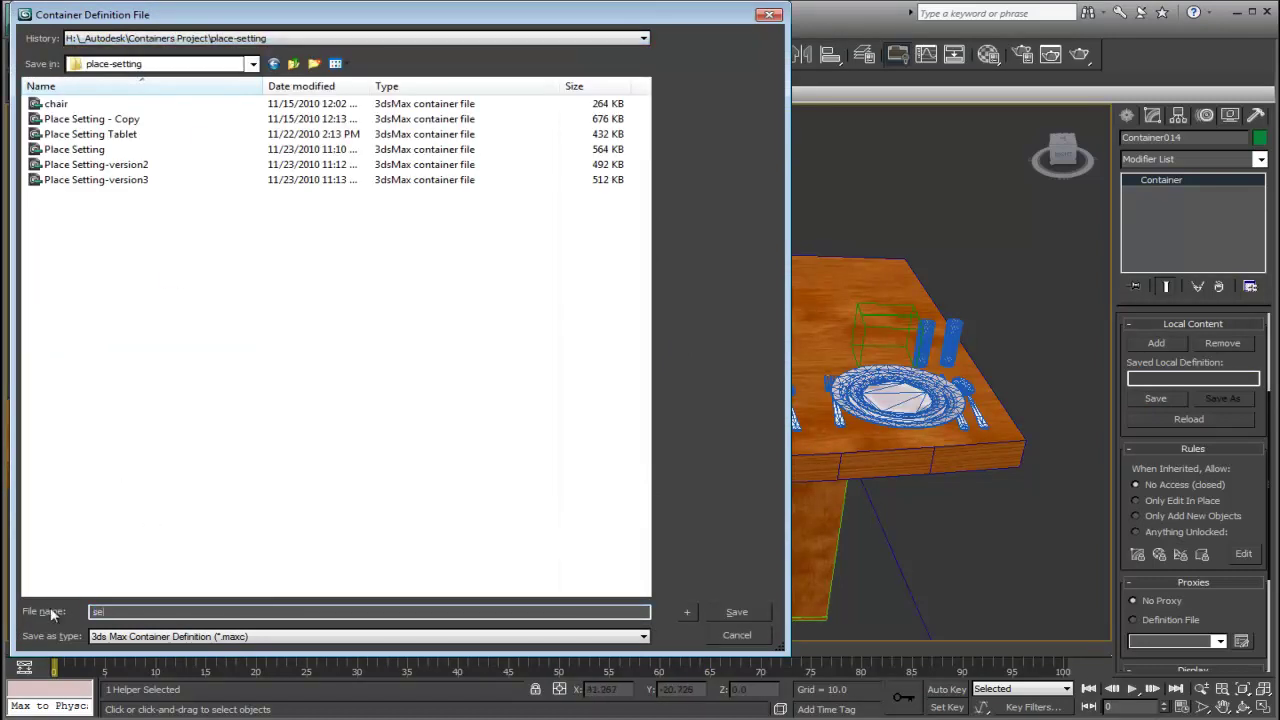
pyautogui.write('tting master')
pyautogui.press('Return')
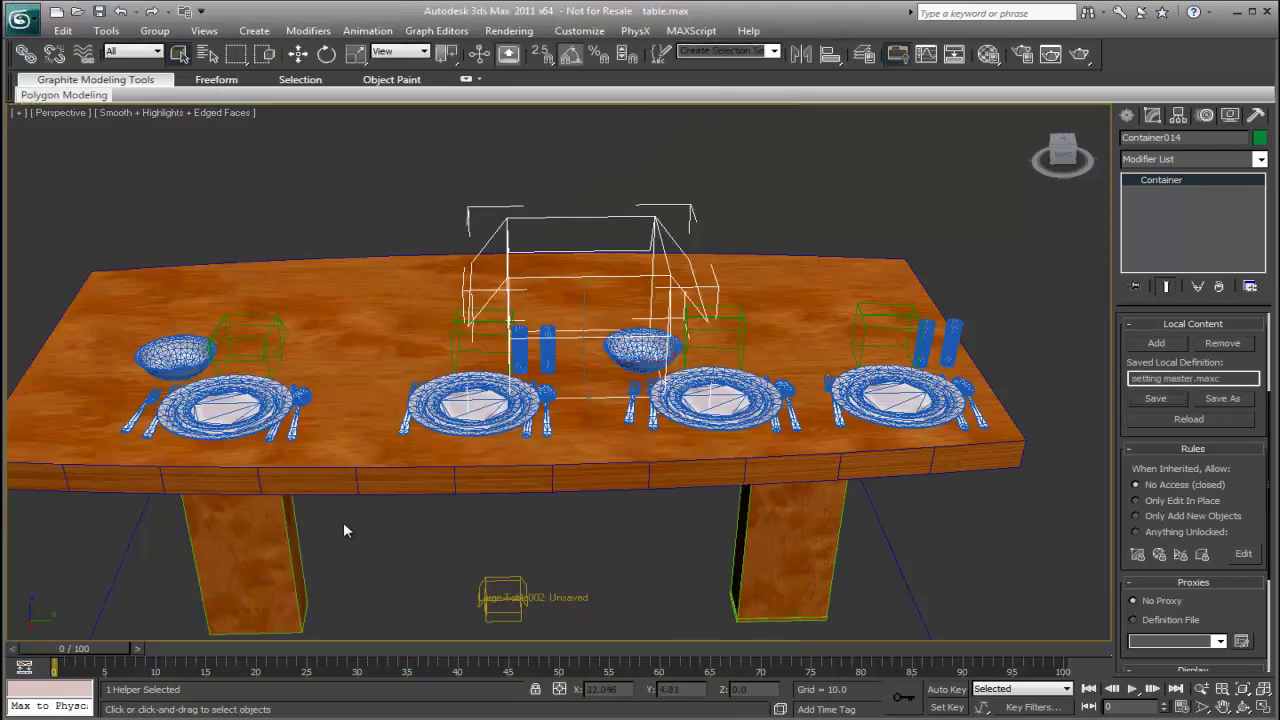
# Step: Close the parent container and move it with all four settings about 4 units in negative Y and 1.2 units in negative X
pyautogui.moveTo(1246, 460); pyautogui.dragTo(1246, 589)
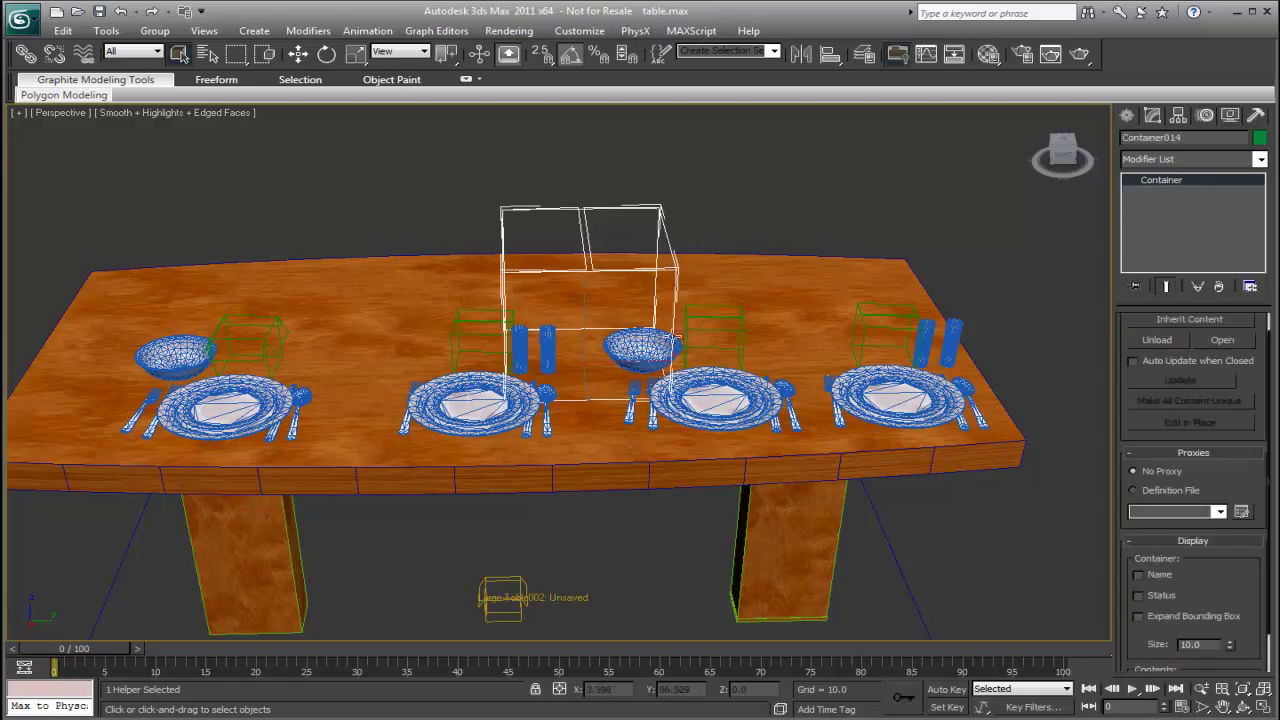
pyautogui.rightClick(622, 280)
pyautogui.click(638, 284)
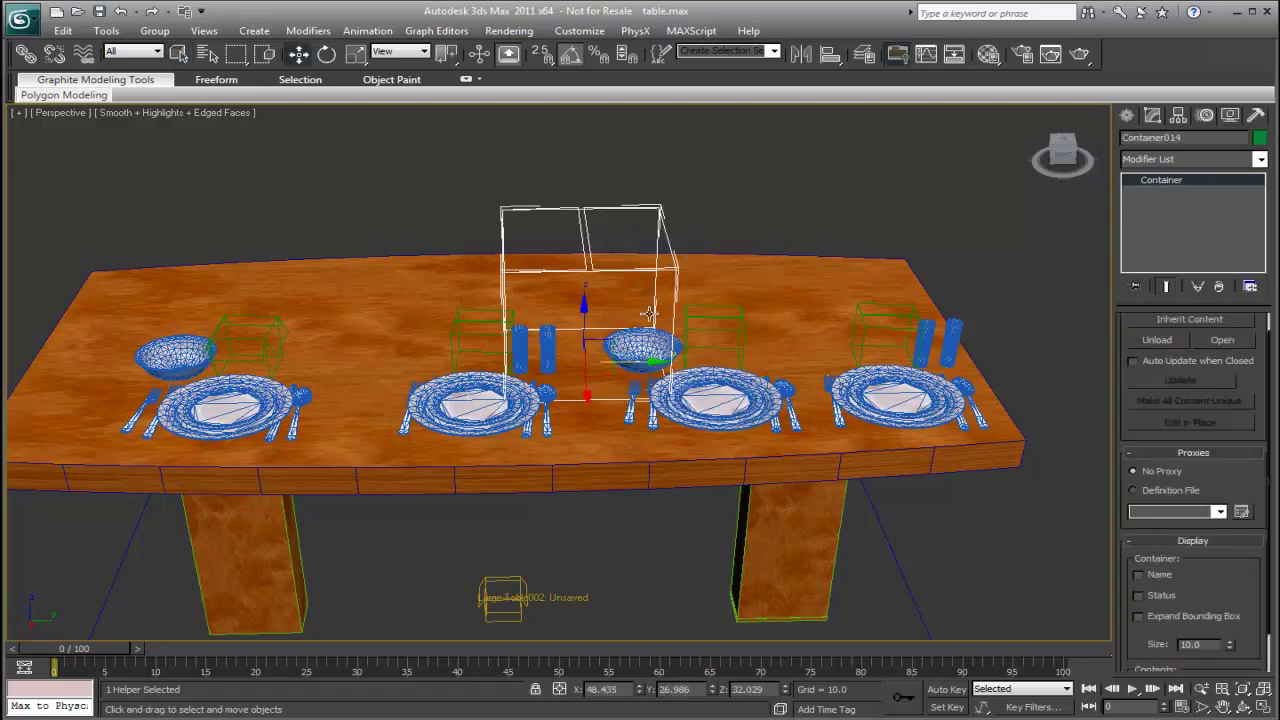
pyautogui.moveTo(547, 312); pyautogui.dragTo(561, 373)
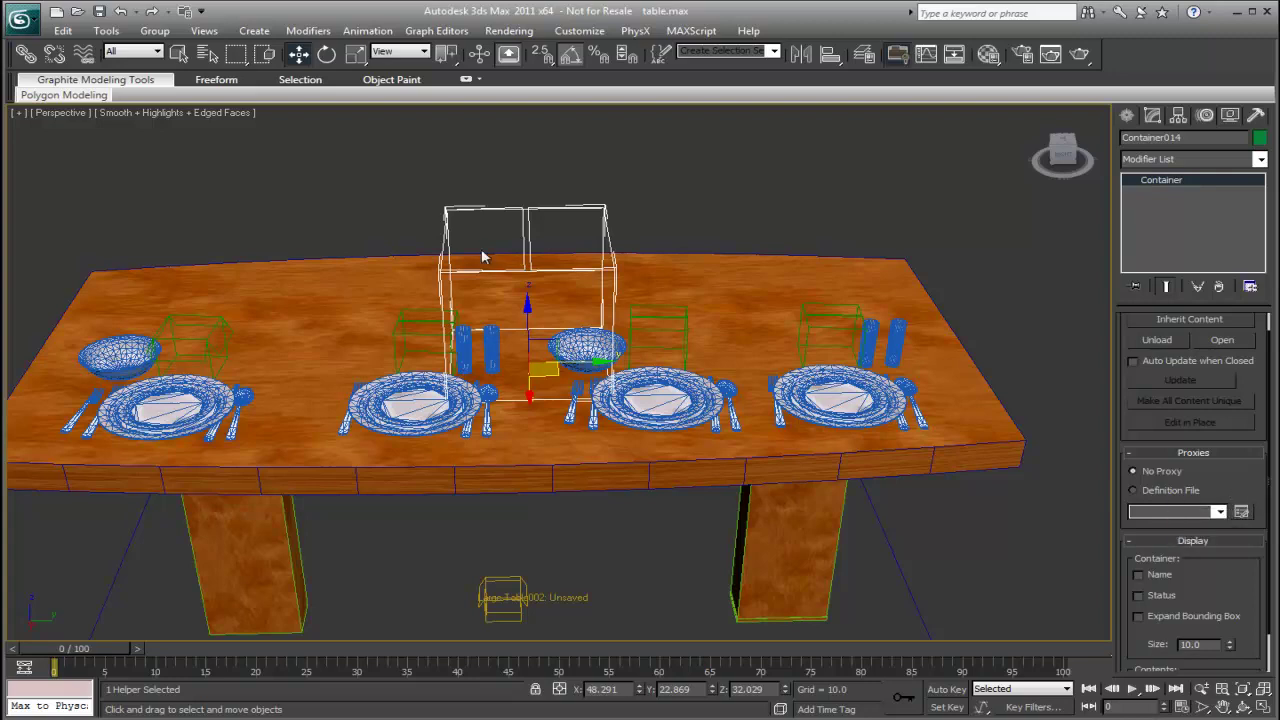
pyautogui.moveTo(552, 372); pyautogui.dragTo(556, 368)
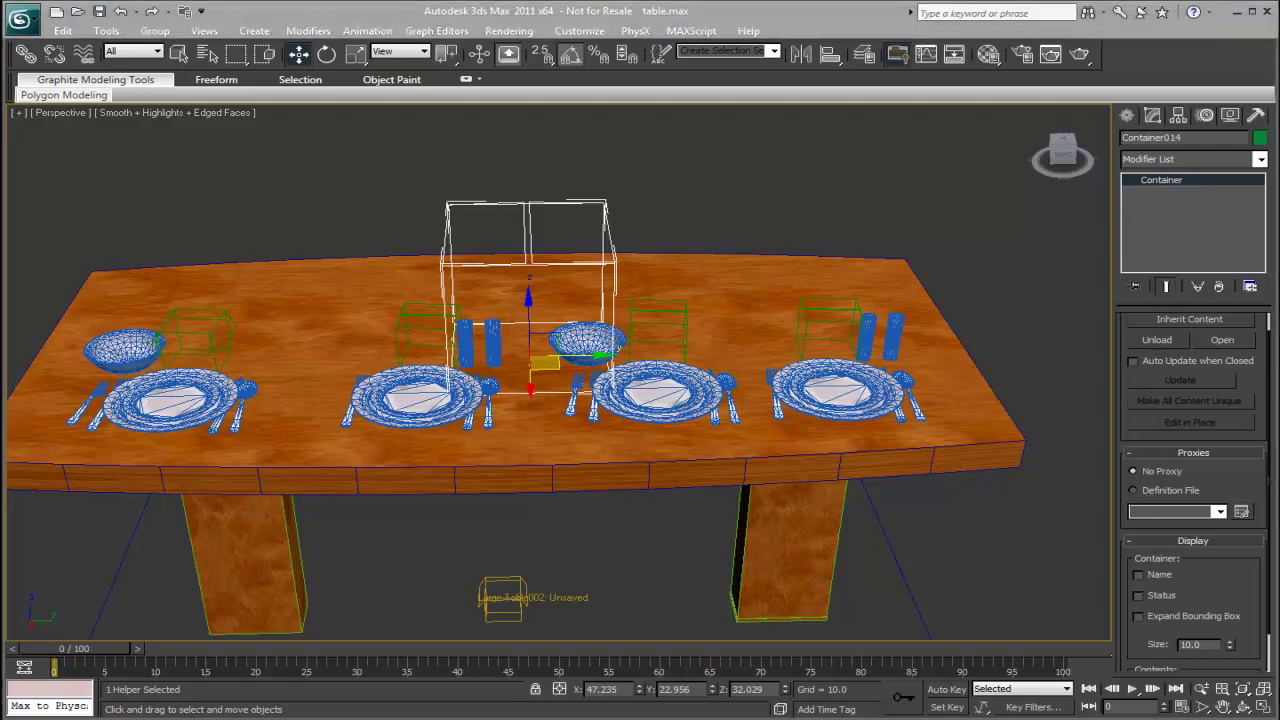